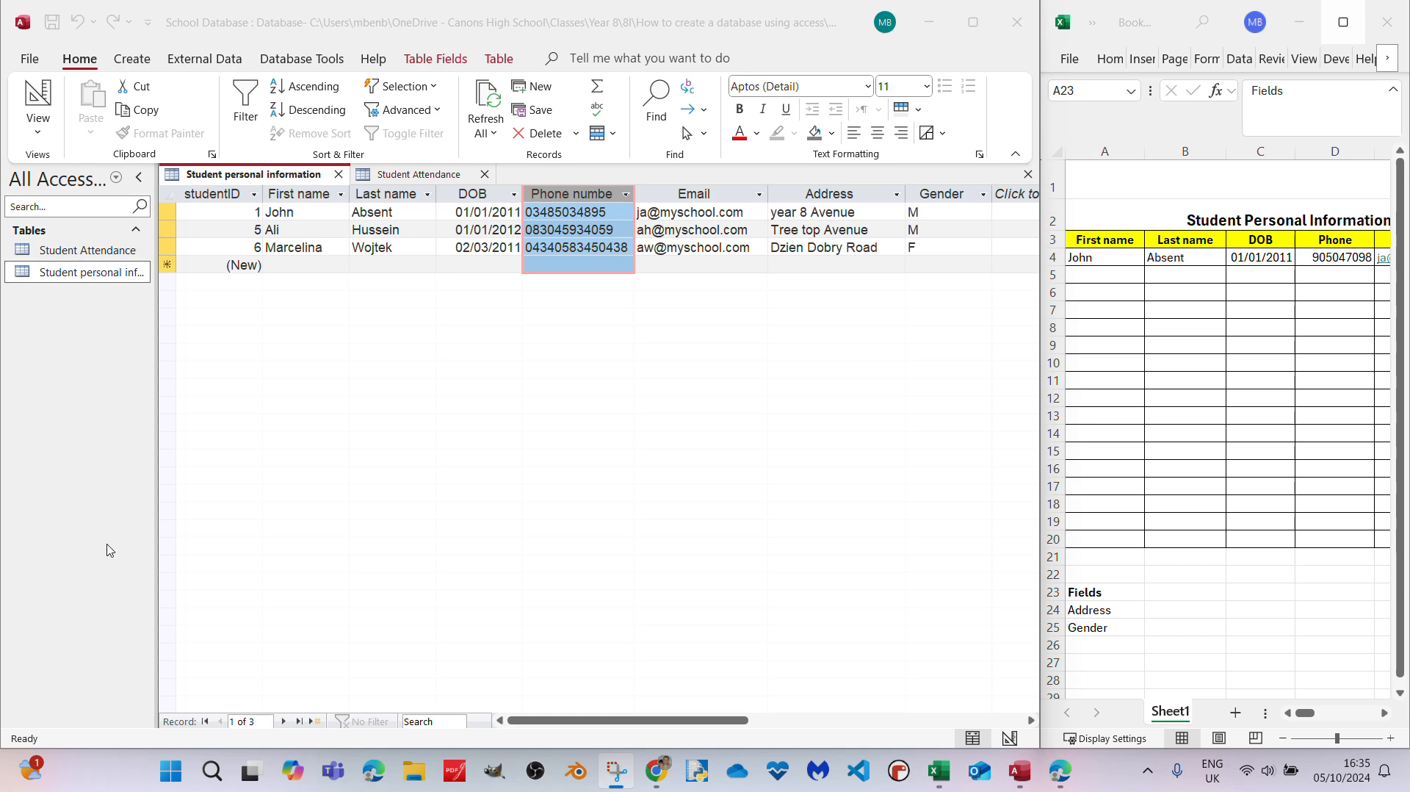
# - Add an Age field with the Number data type below Gender in the Student personal information table design
pyautogui.click(33, 95)
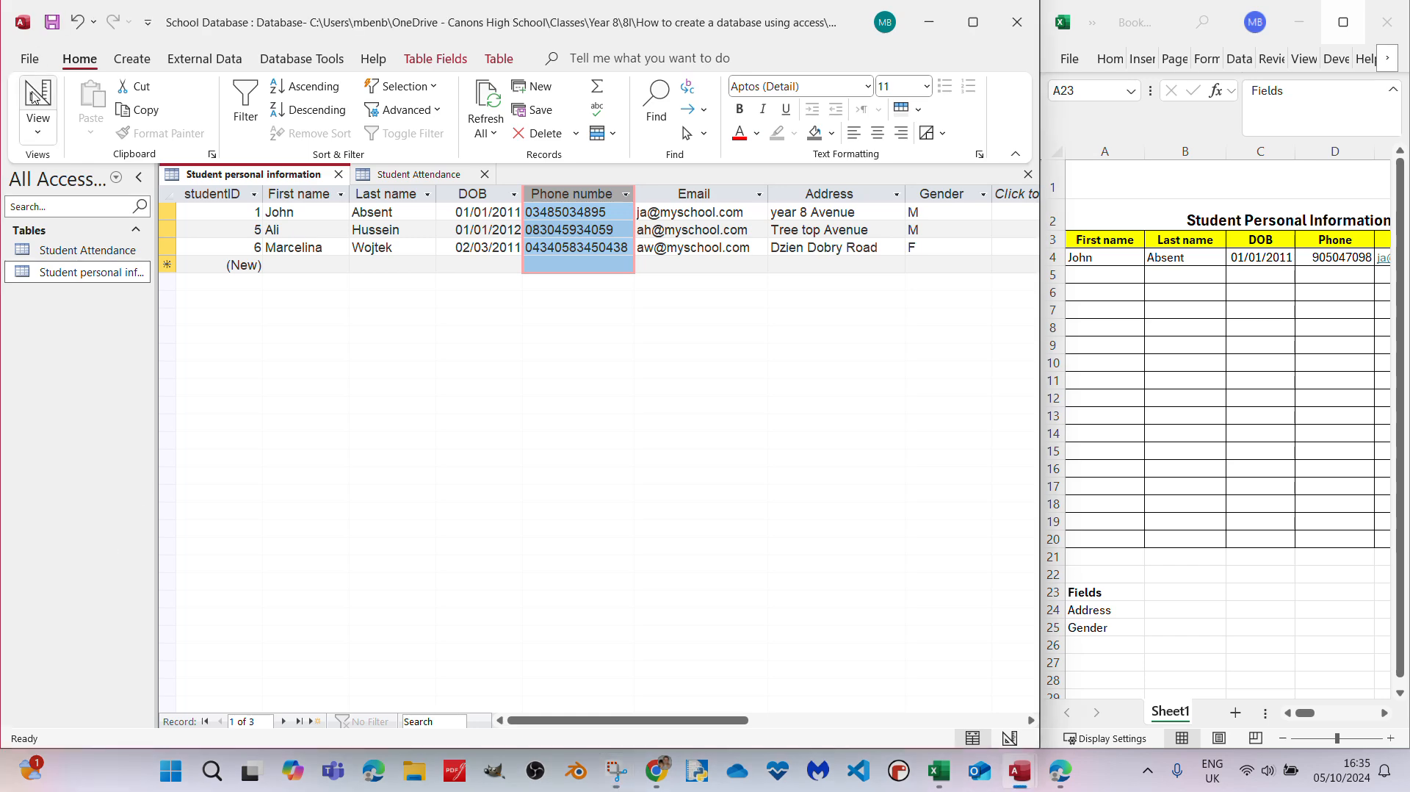
pyautogui.click(33, 95)
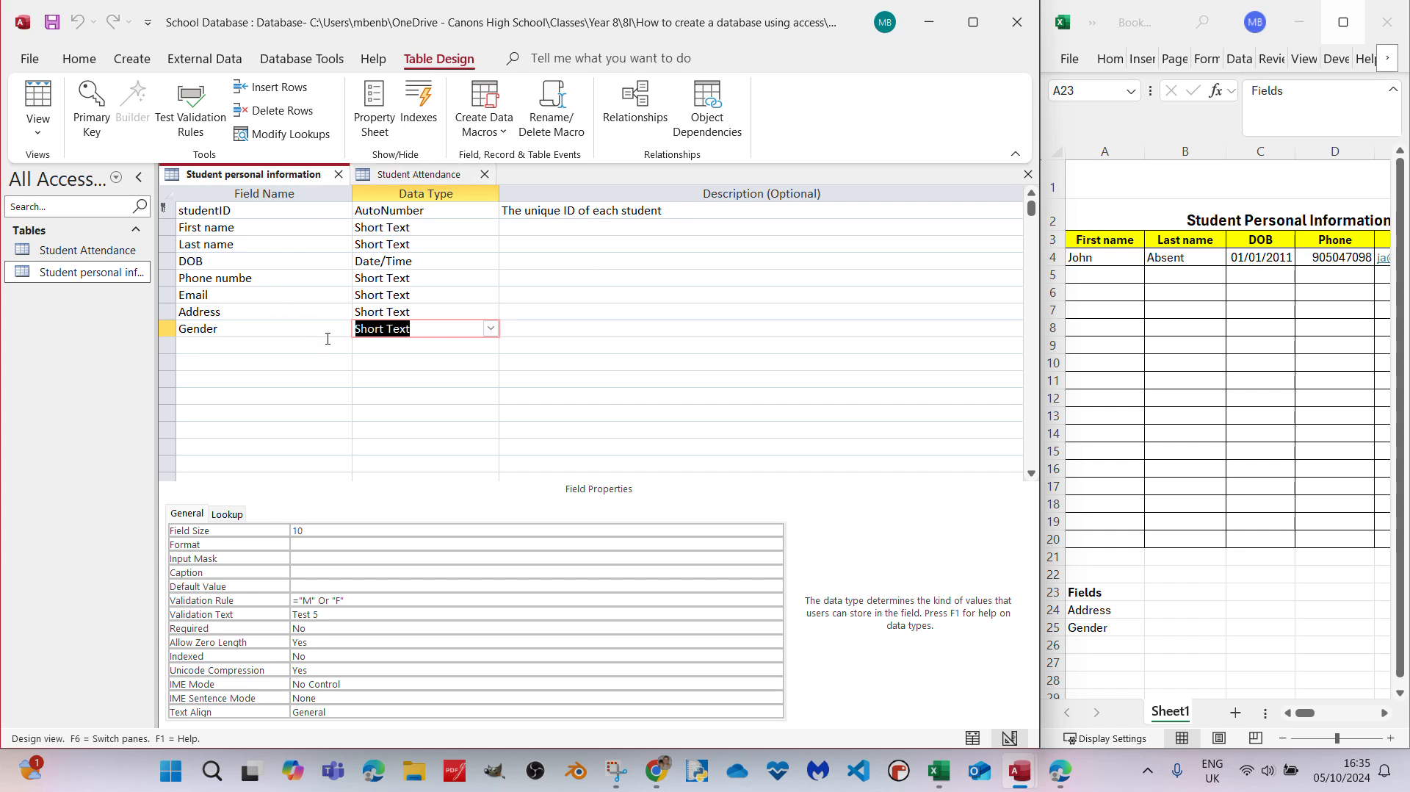
pyautogui.click(240, 348)
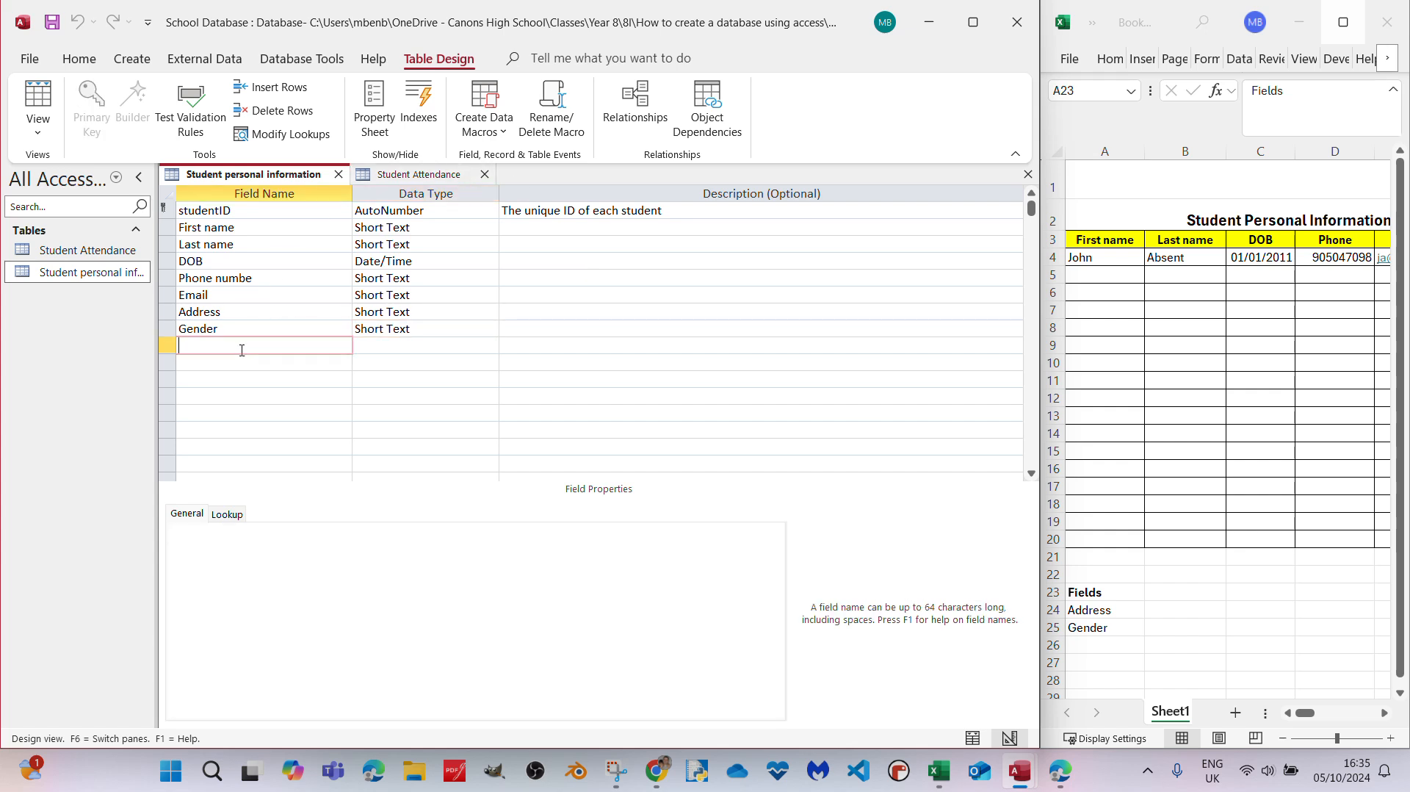
pyautogui.write('Age')
pyautogui.press('Tab')
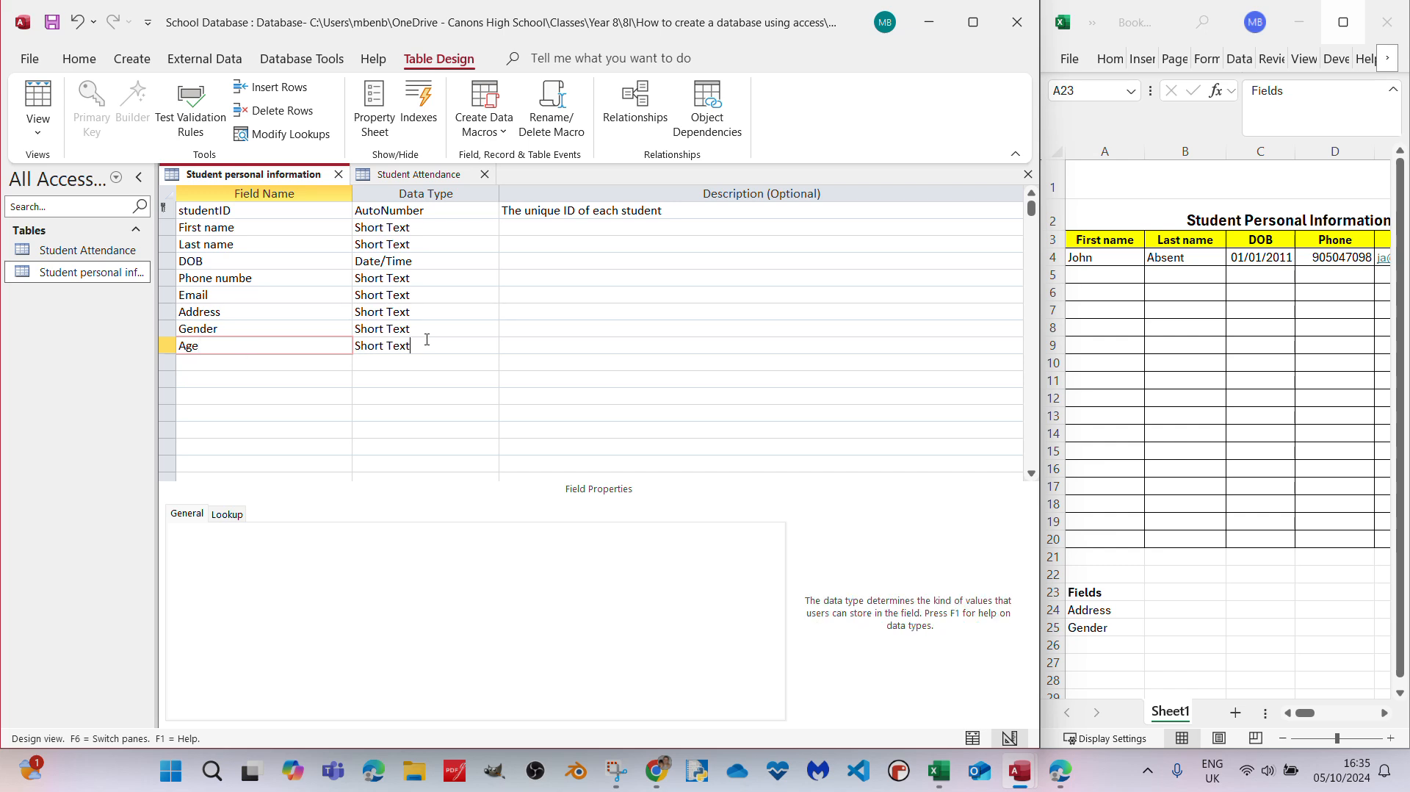
pyautogui.click(491, 345)
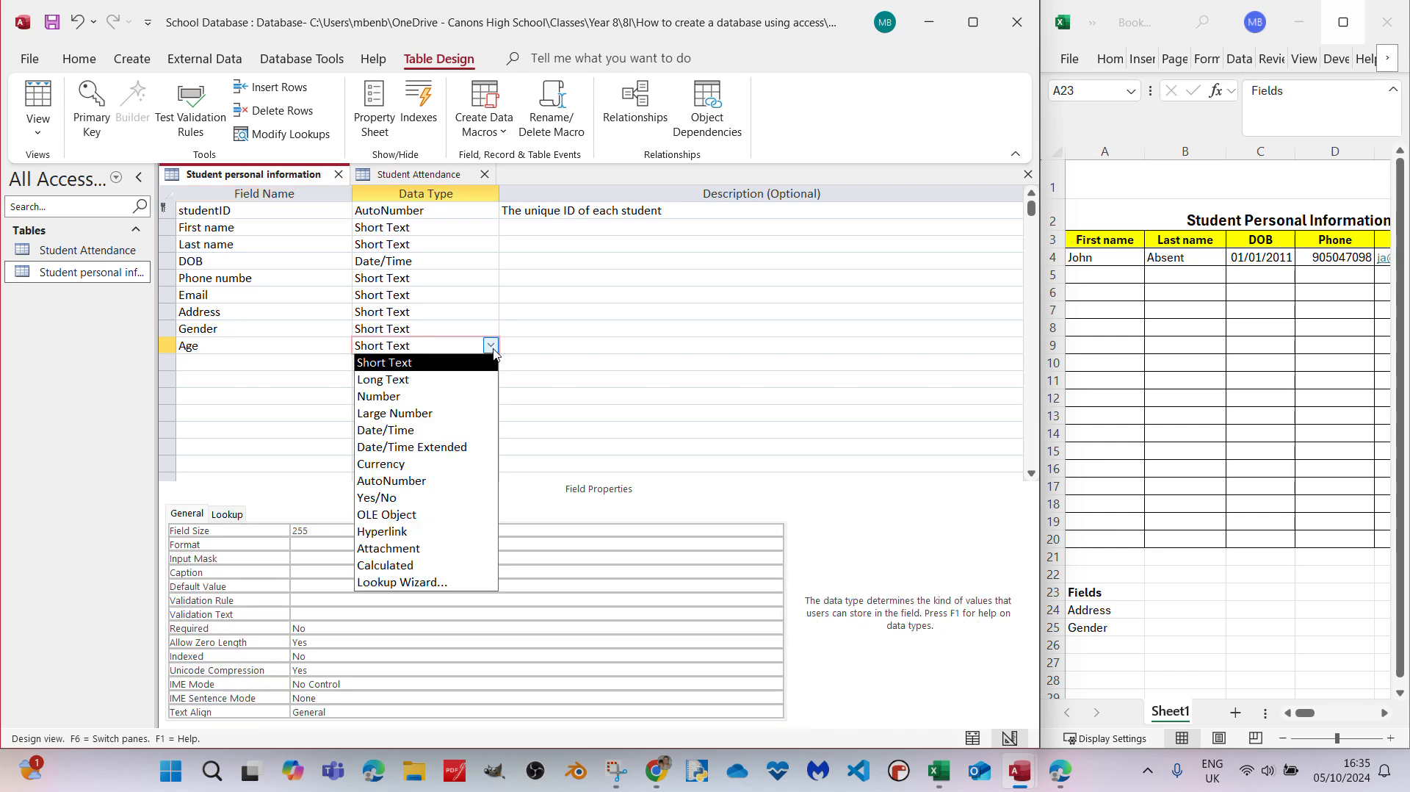
pyautogui.click(439, 396)
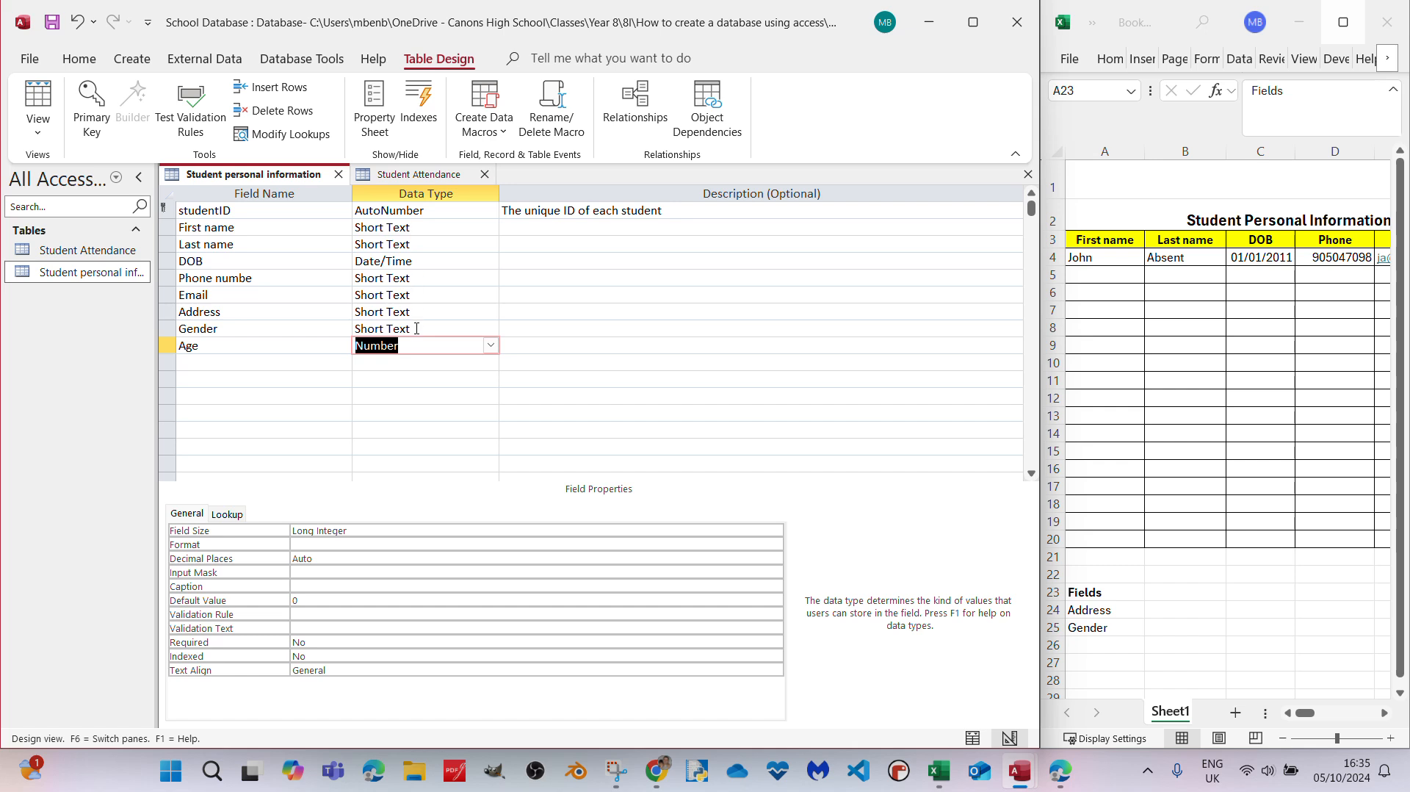
pyautogui.click(460, 386)
# - Review the existing validation rule of the Gender field in the table design
pyautogui.click(280, 344)
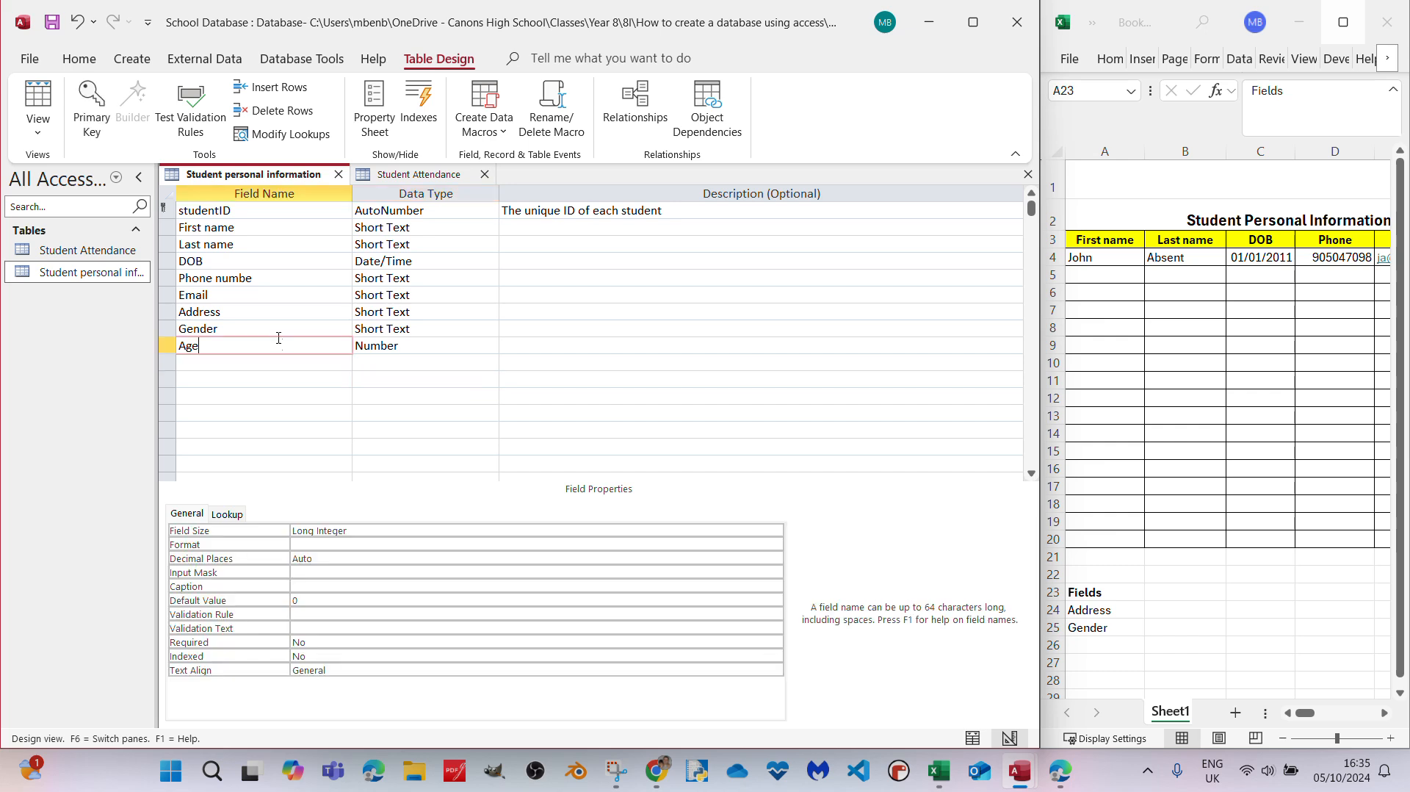
pyautogui.click(276, 330)
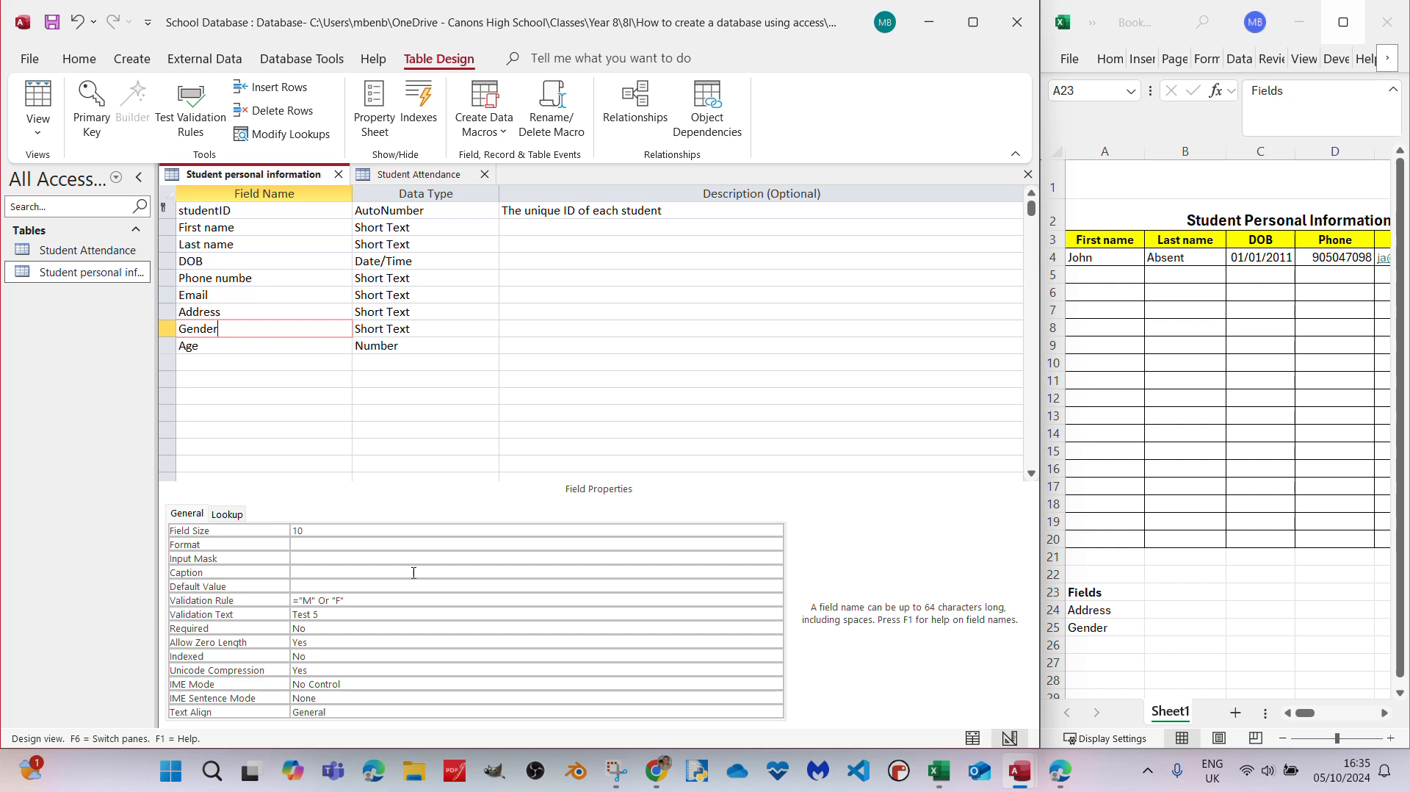
pyautogui.moveTo(350, 600); pyautogui.dragTo(293, 600)
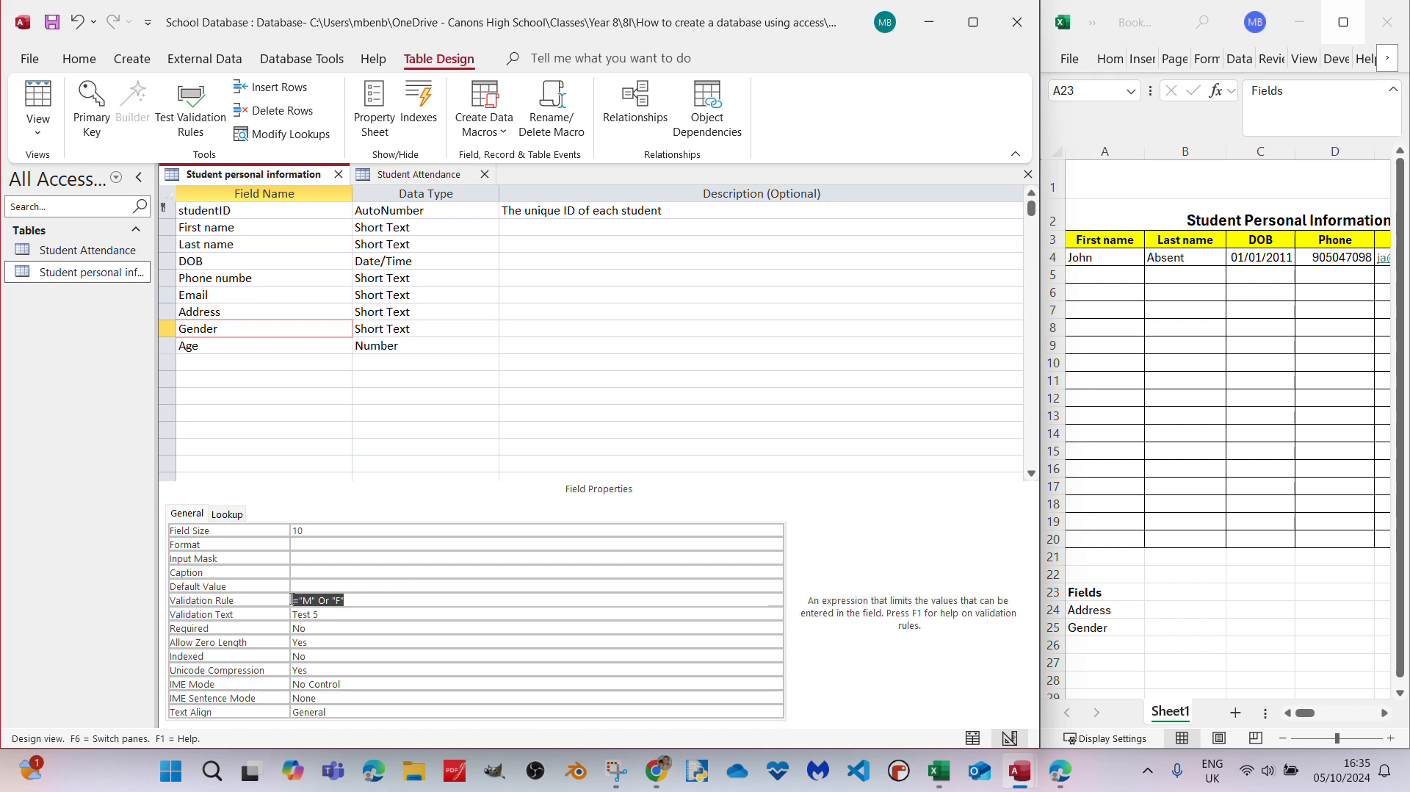
# - Set the DOB field's validation rule to >#01/01/2009# And <#01/01/2014#
pyautogui.click(420, 266)
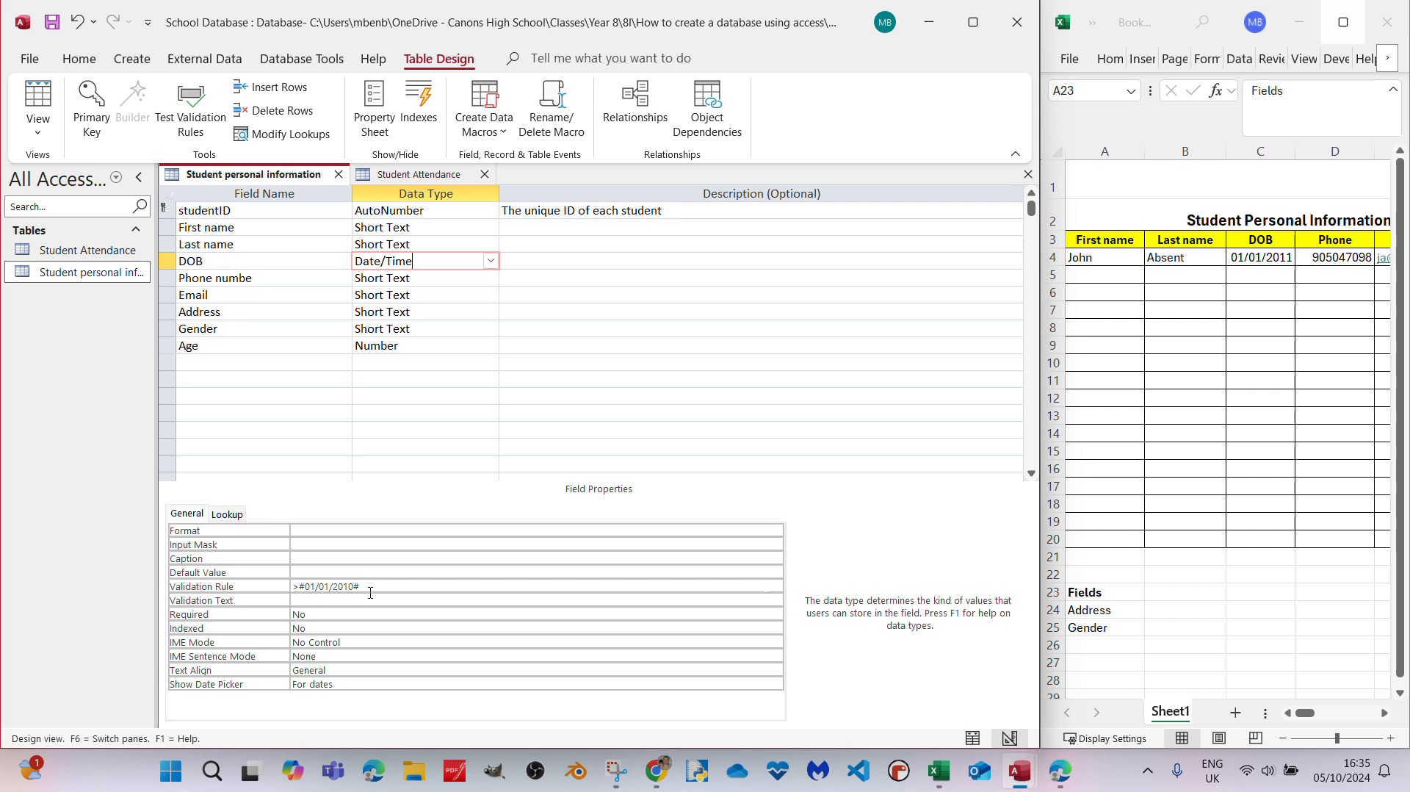
pyautogui.click(701, 580)
pyautogui.write('and <')
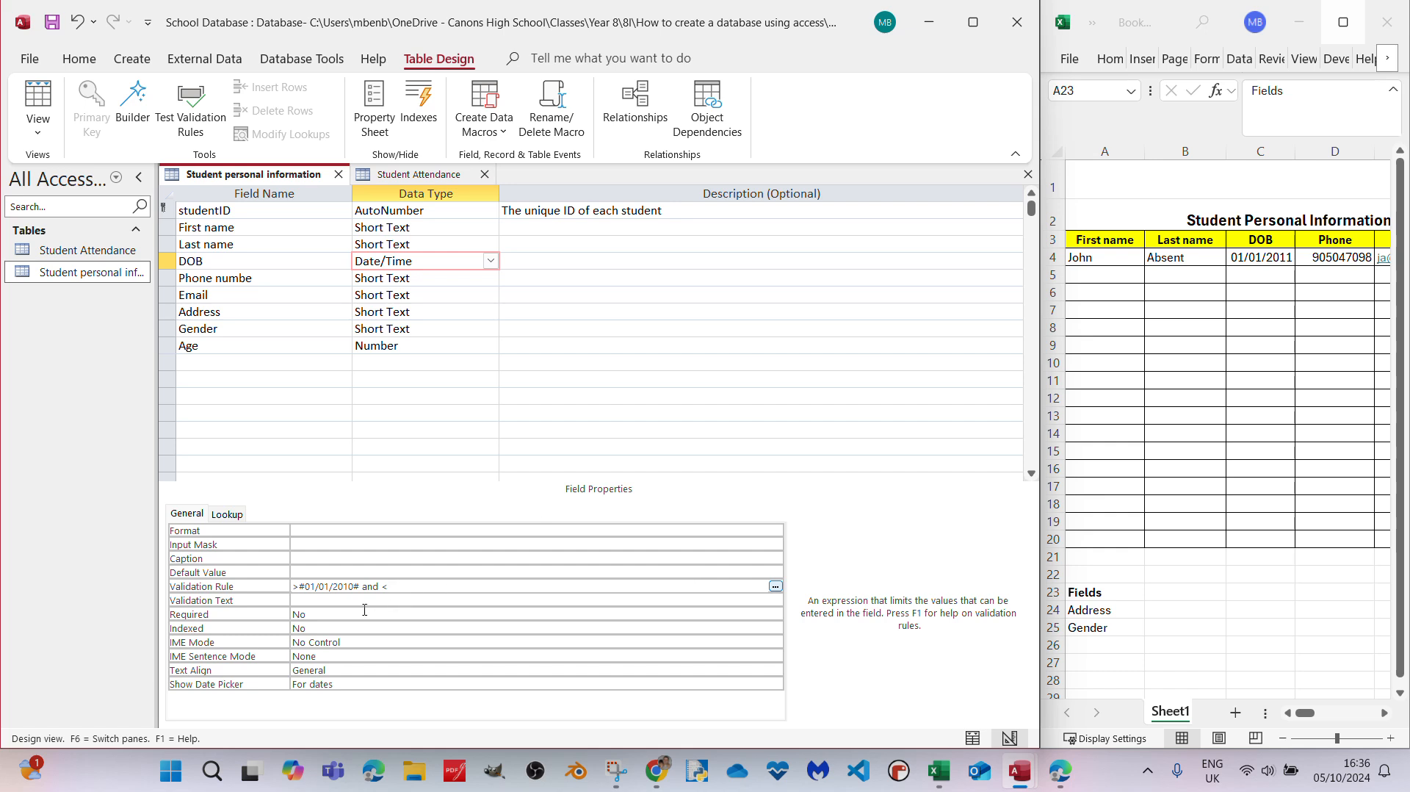
pyautogui.click(348, 586)
pyautogui.press('Delete')
pyautogui.write('9')
pyautogui.write('01.')
pyautogui.press('Num_Lock')
pyautogui.write('/01/20')
pyautogui.write('14')
pyautogui.press('Return')
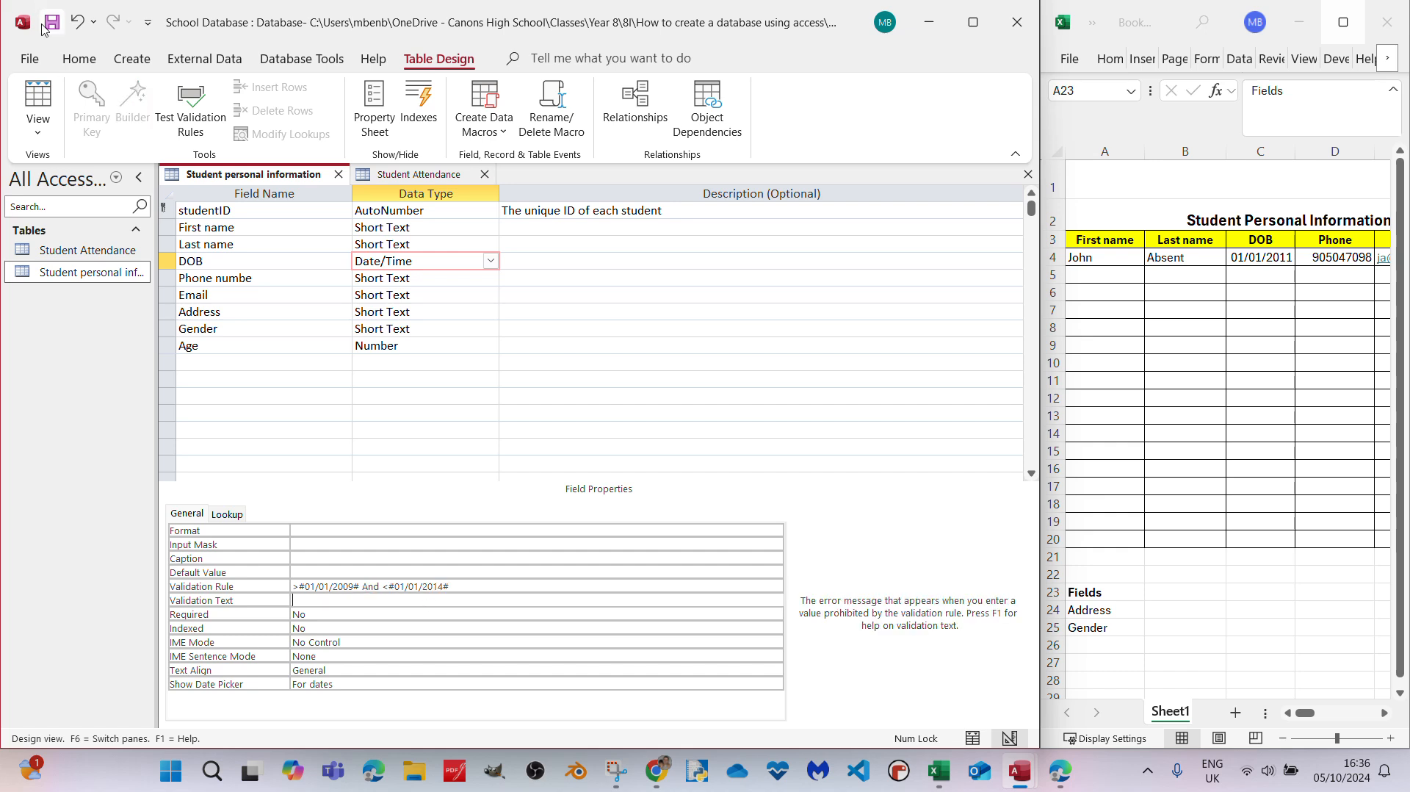
# - Save the table design and show the table's records in Datasheet View
pyautogui.click(39, 109)
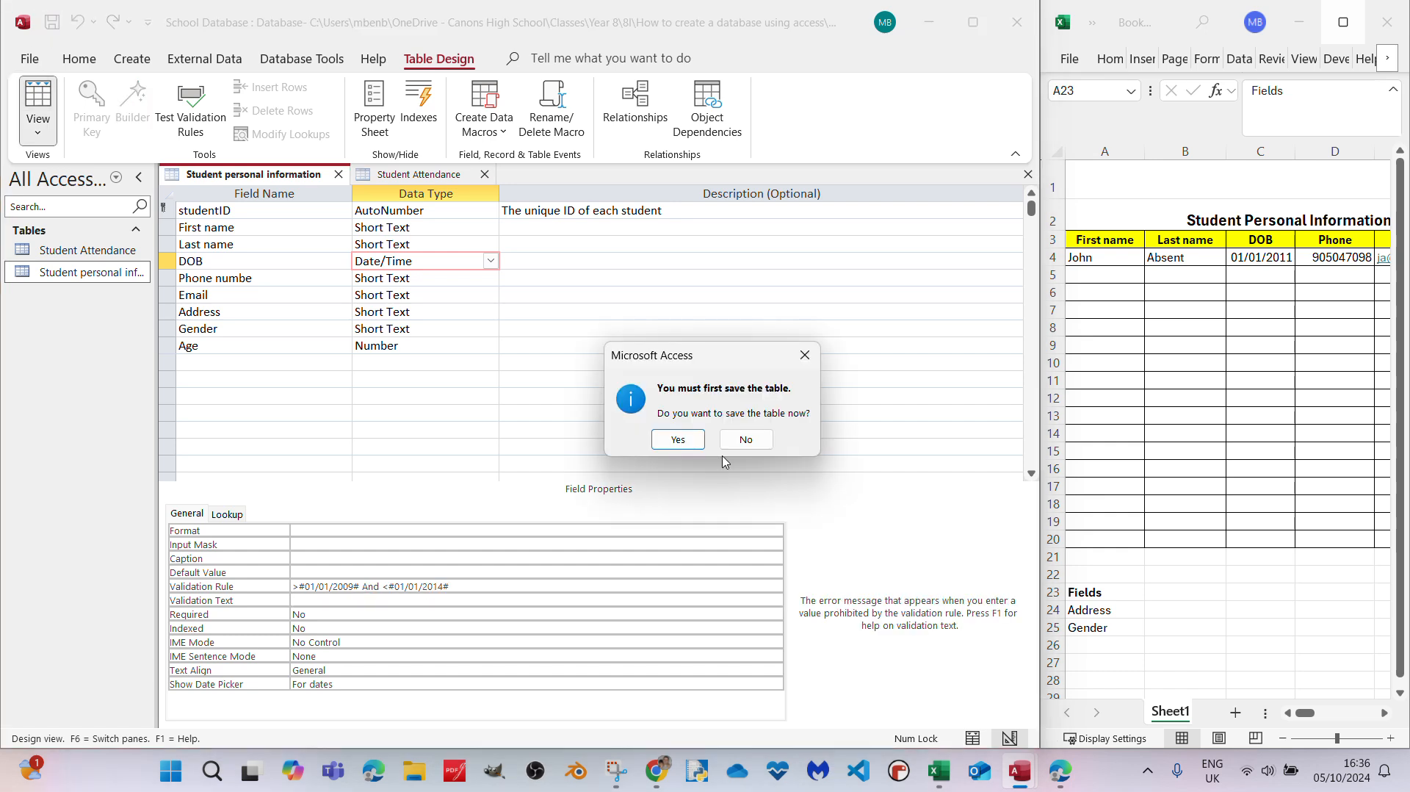
pyautogui.click(678, 439)
pyautogui.click(644, 437)
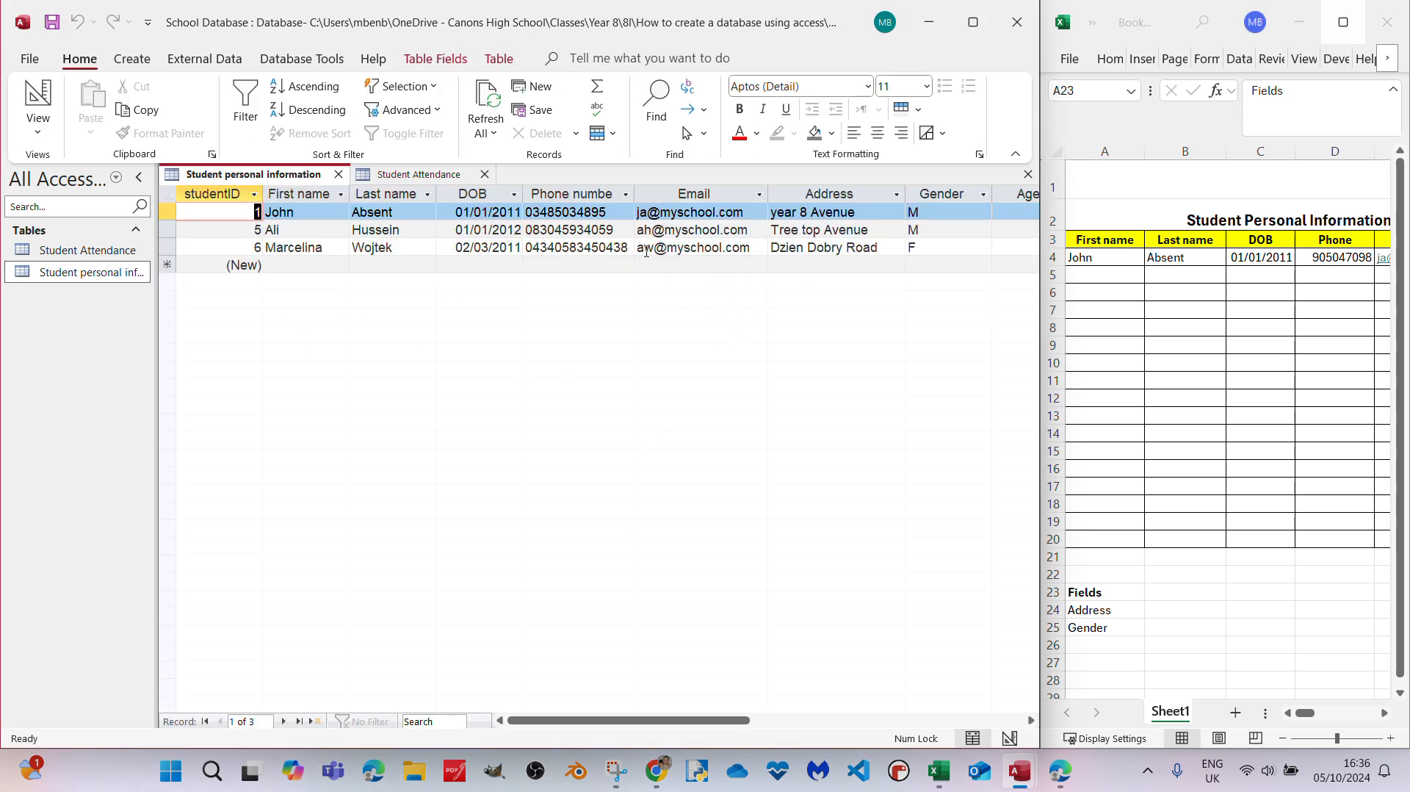
# - Try to enter a date of birth beyond the rule's upper limit in a new record to test the DOB validation
pyautogui.click(482, 266)
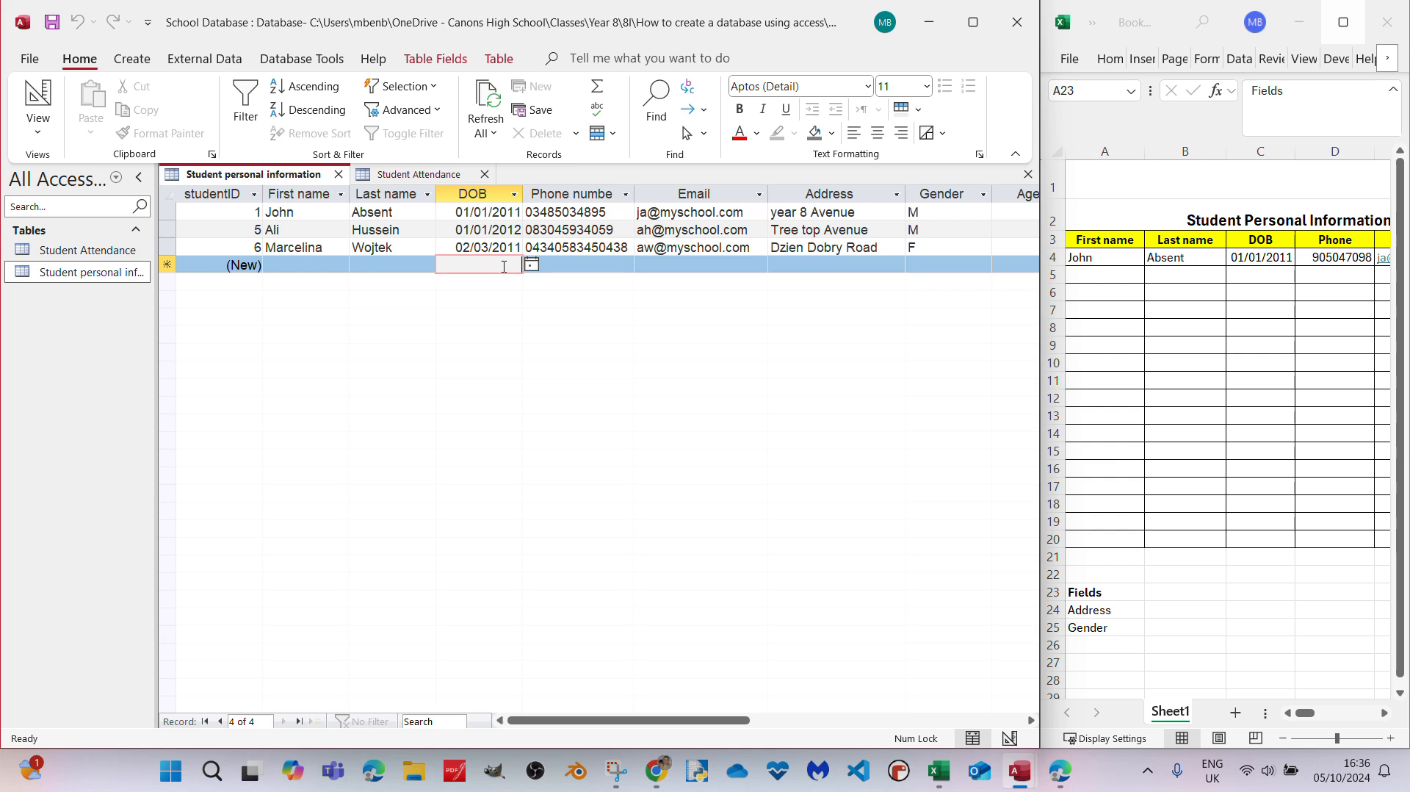
pyautogui.write('02/02/20')
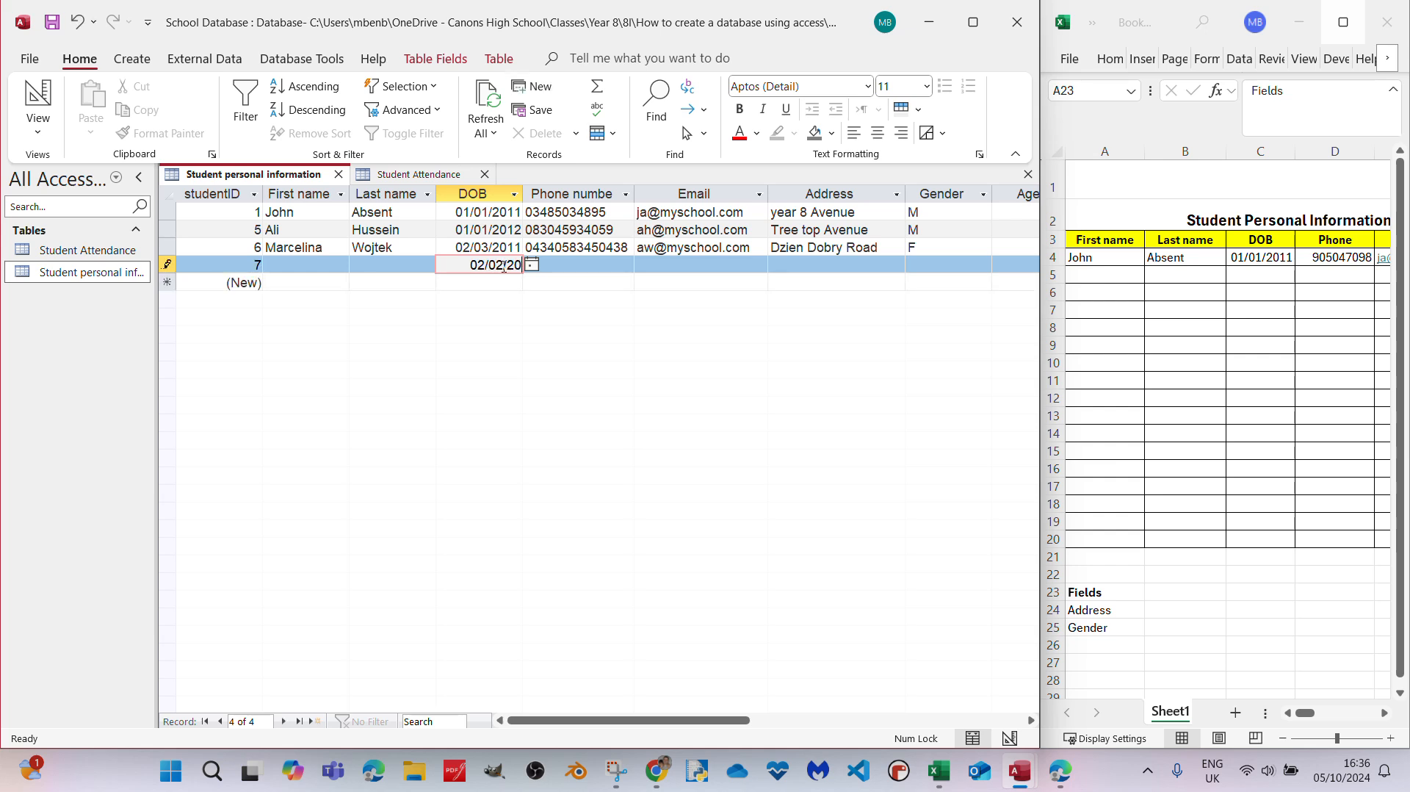
pyautogui.write('14')
pyautogui.press('Tab')
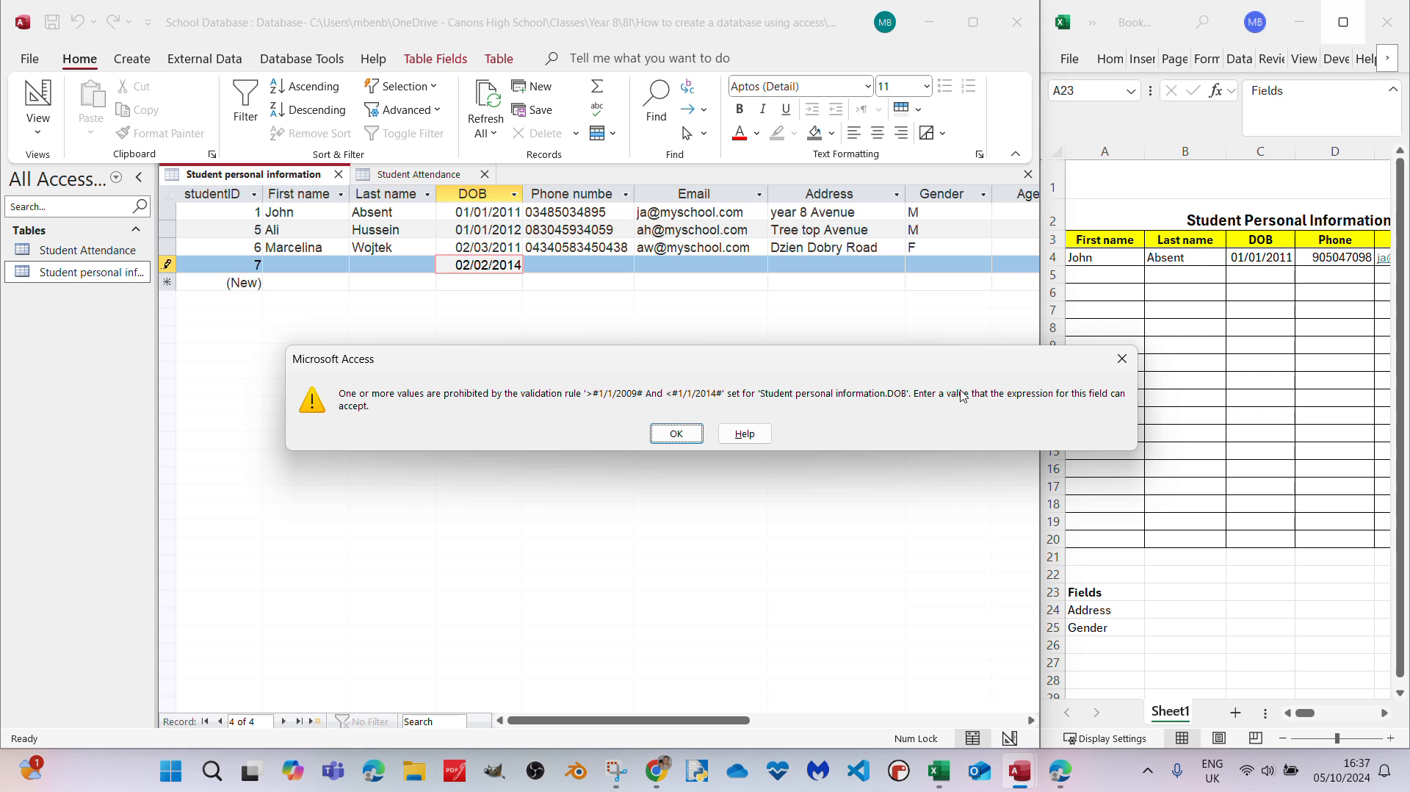
pyautogui.click(674, 439)
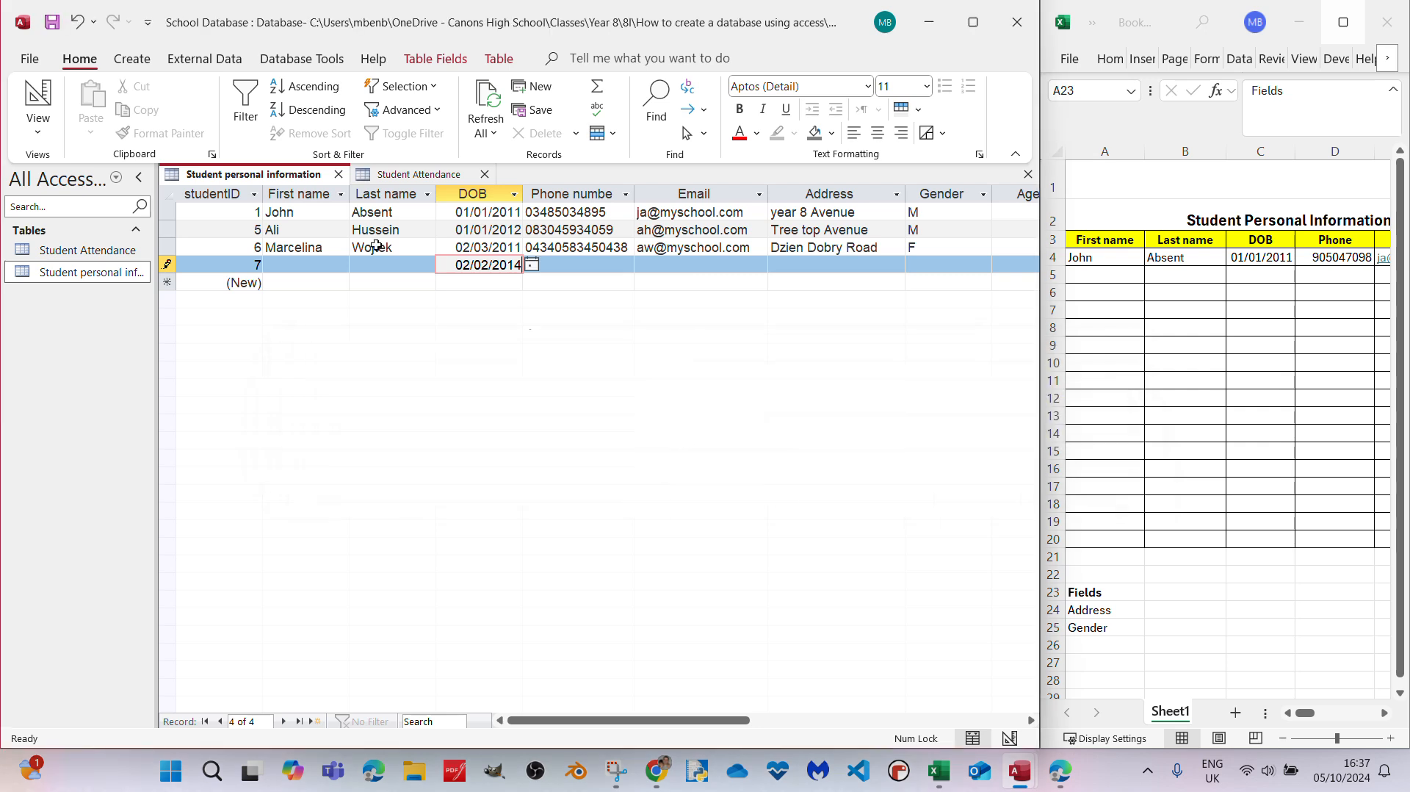
pyautogui.click(38, 95)
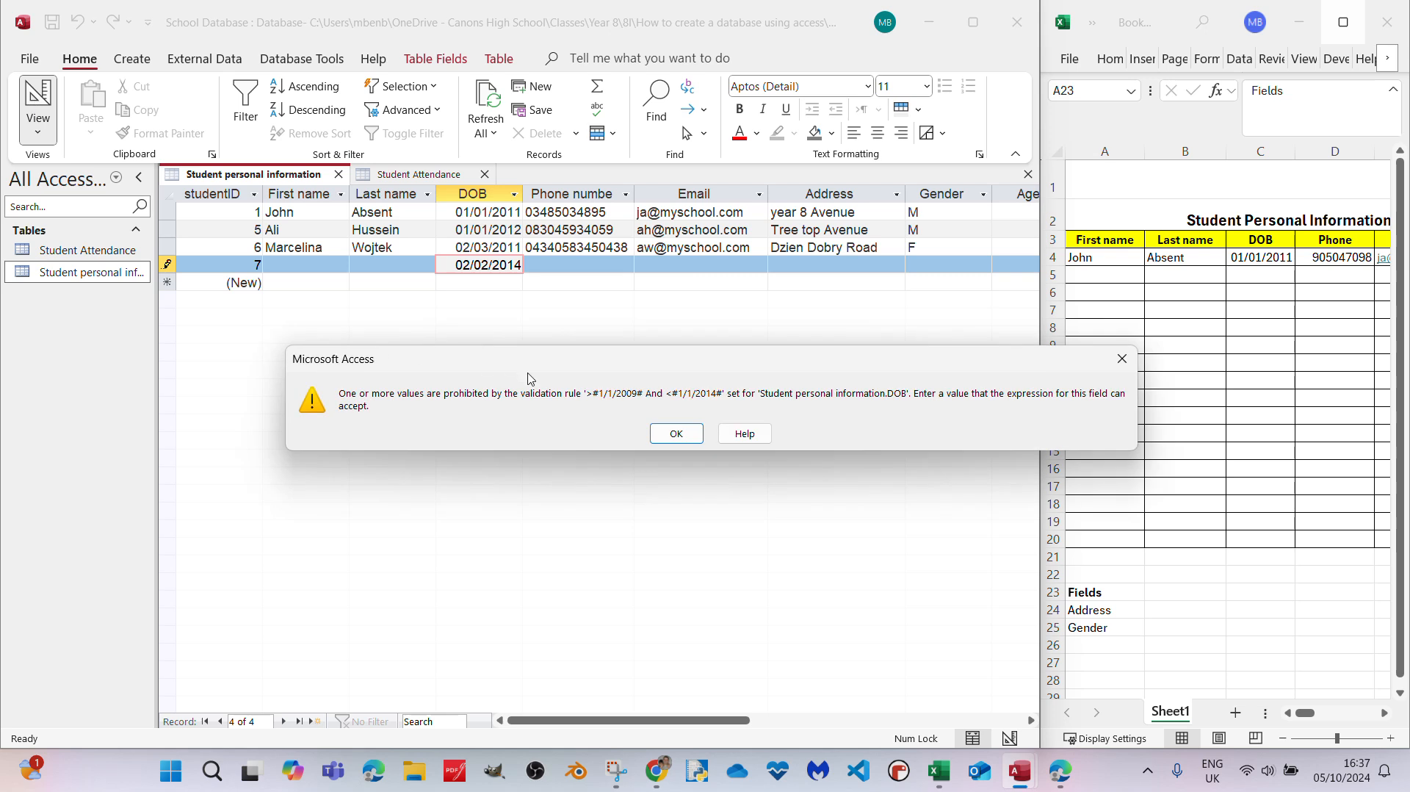
pyautogui.click(674, 438)
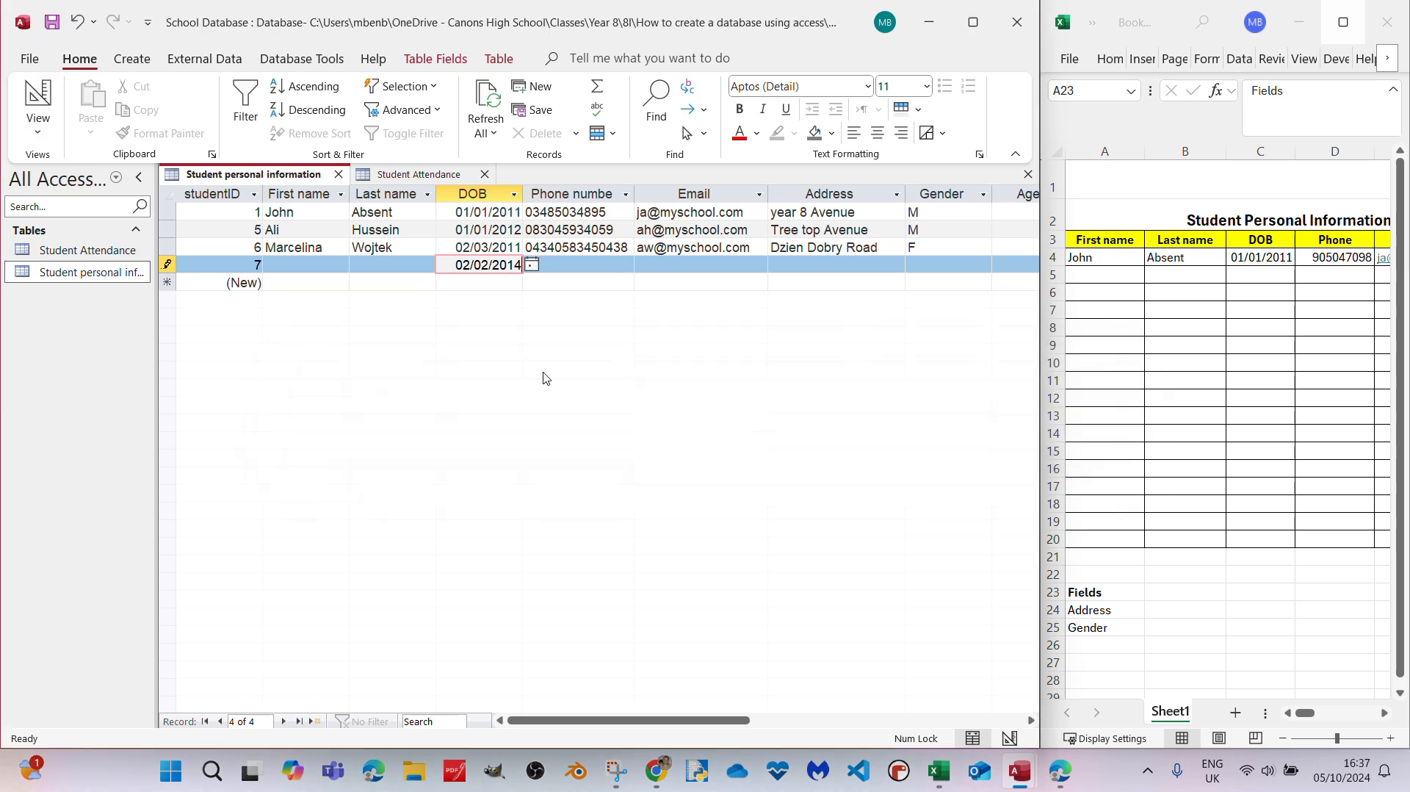
# - Clear the rejected date of birth and delete the otherwise empty test record
pyautogui.press('BackSpace')
pyautogui.press('BackSpace')
pyautogui.press('BackSpace')
pyautogui.press('BackSpace')
pyautogui.press('BackSpace')
pyautogui.press('BackSpace')
pyautogui.press('BackSpace')
pyautogui.press('BackSpace')
pyautogui.press('BackSpace')
pyautogui.press('BackSpace')
pyautogui.press('Tab')
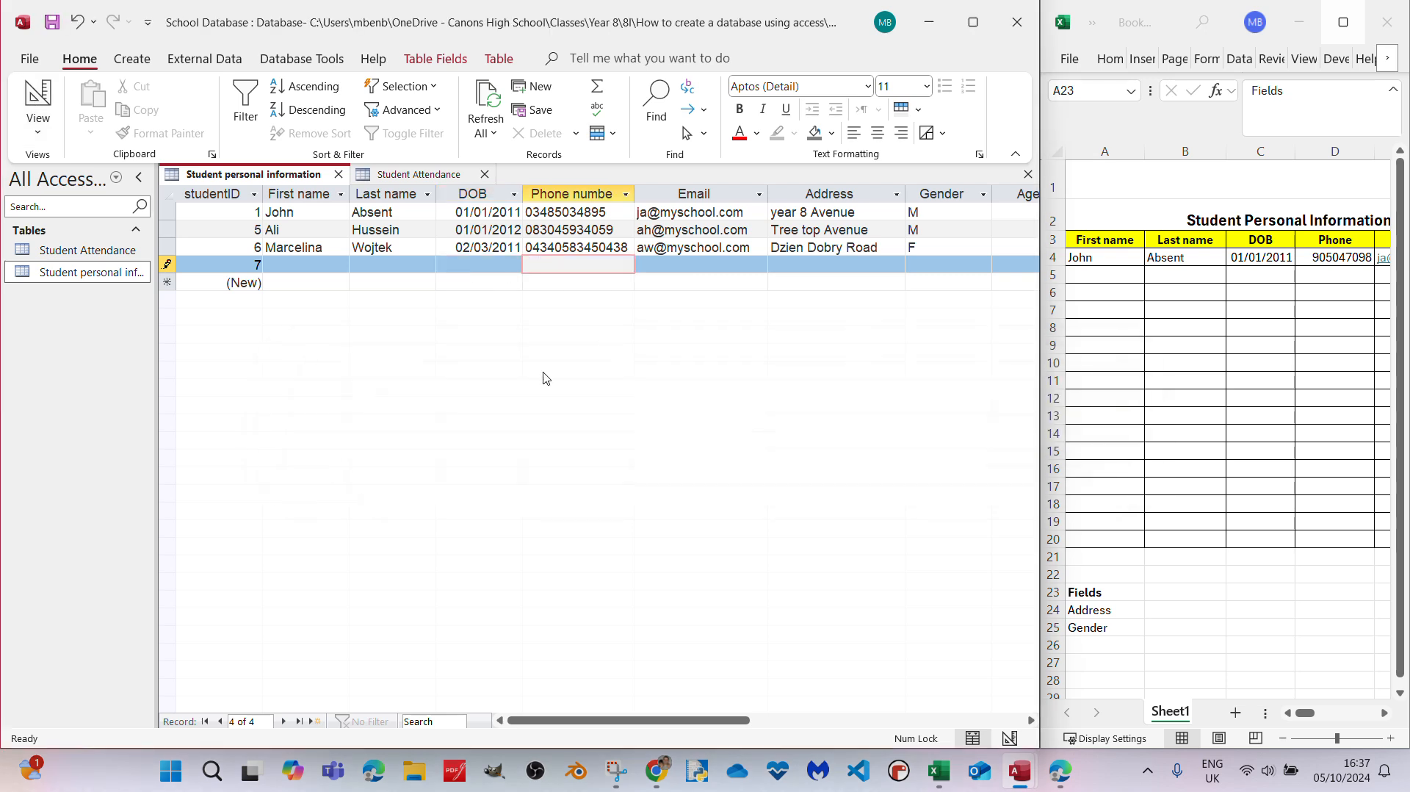
pyautogui.click(168, 263)
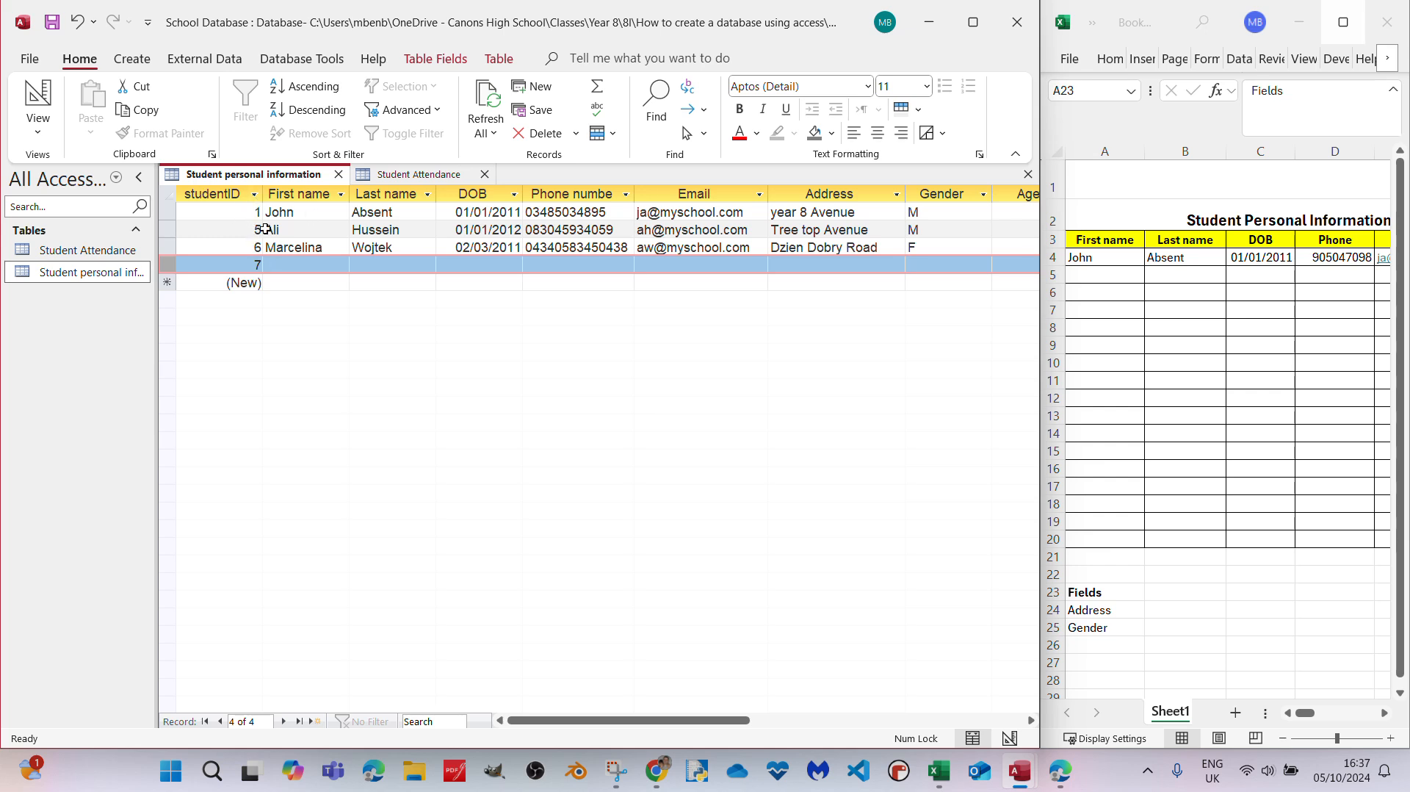
pyautogui.rightClick(171, 269)
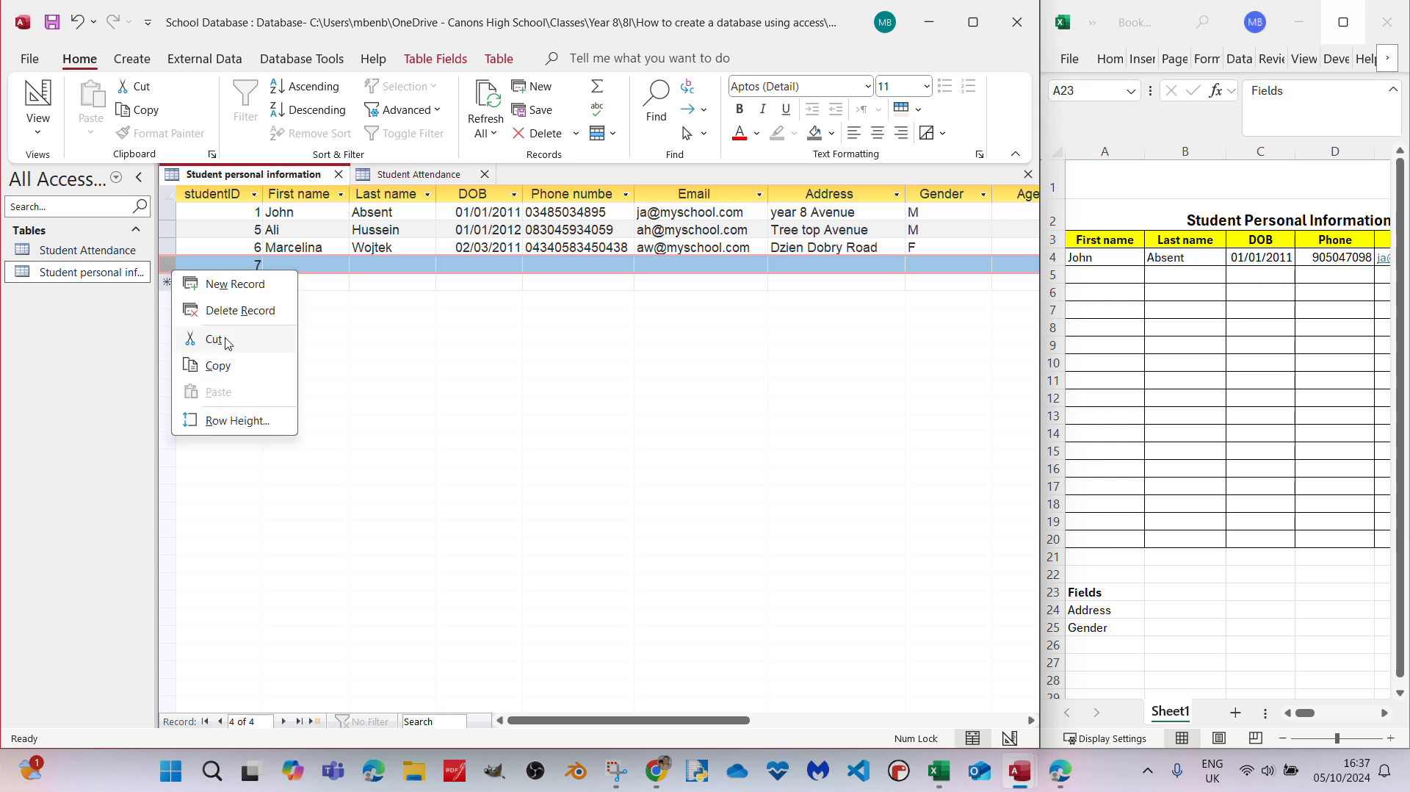
pyautogui.click(229, 311)
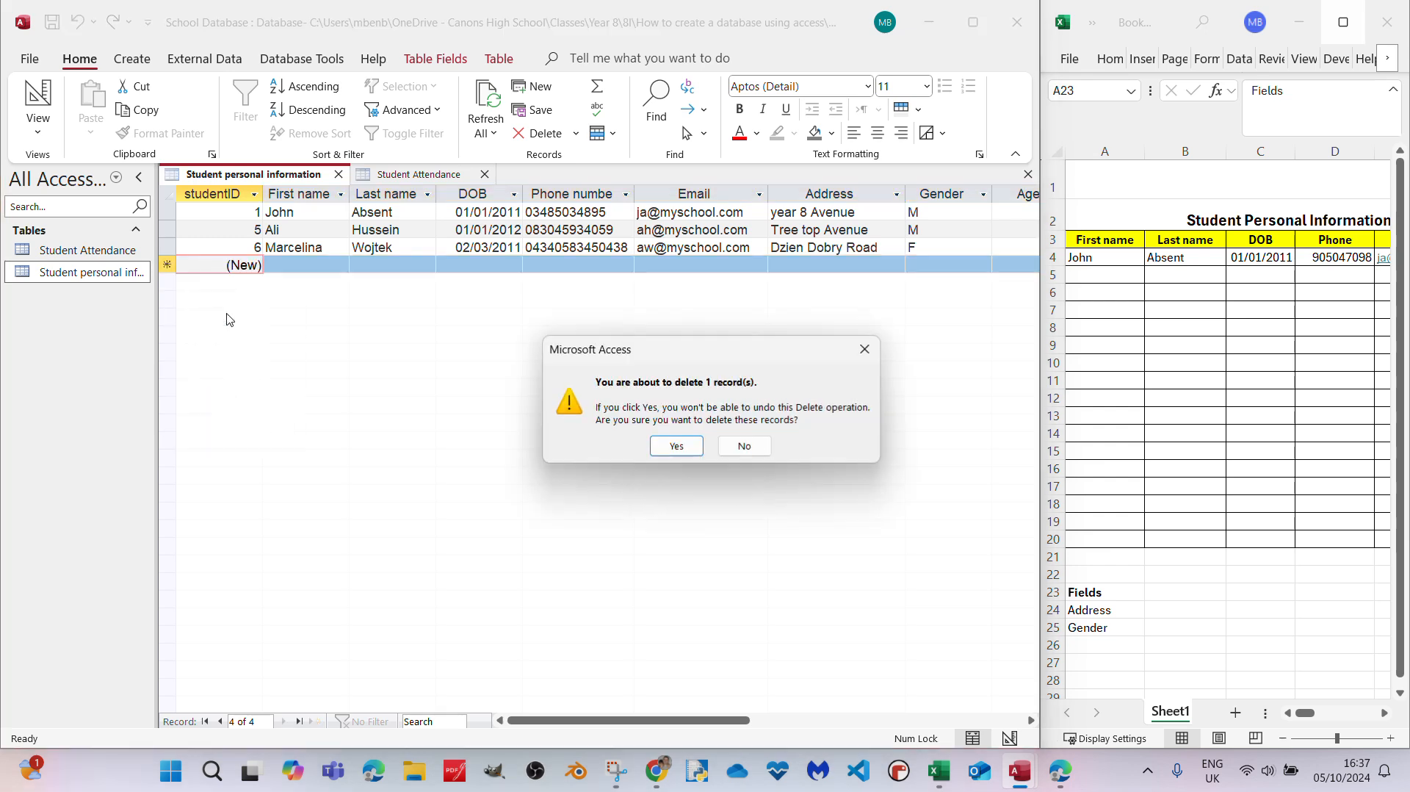
pyautogui.click(674, 445)
# - Start a new student record with the student's first name and last name
pyautogui.click(306, 264)
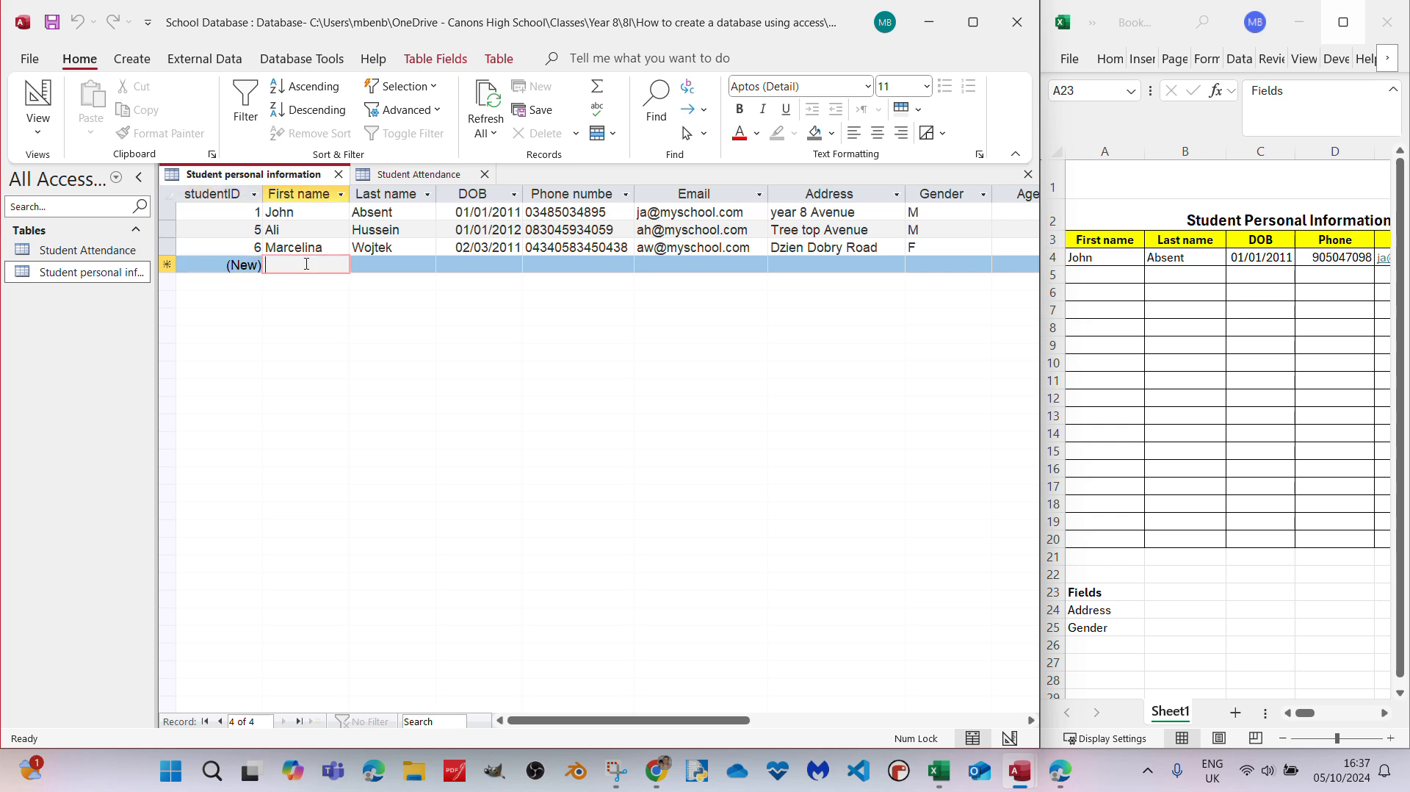
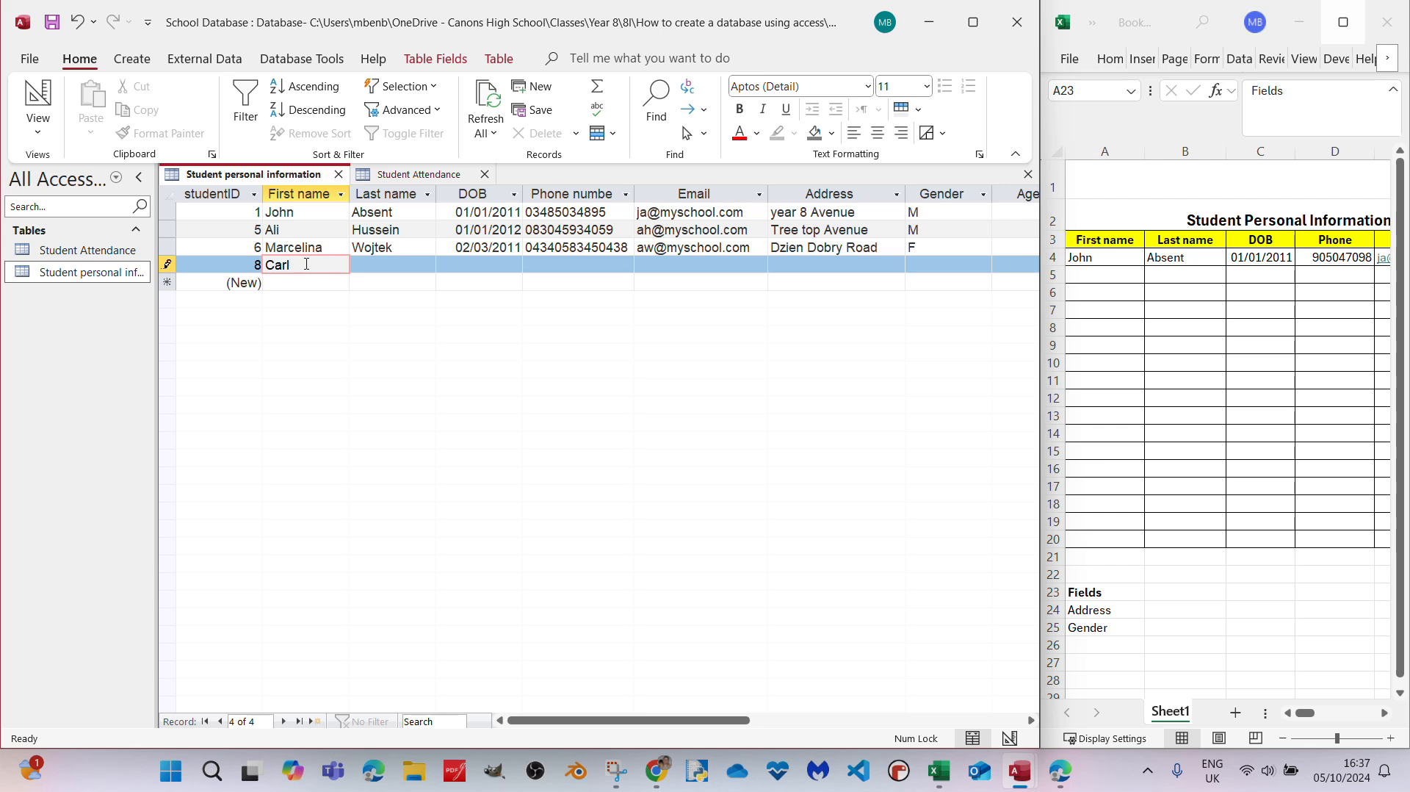
pyautogui.click(369, 264)
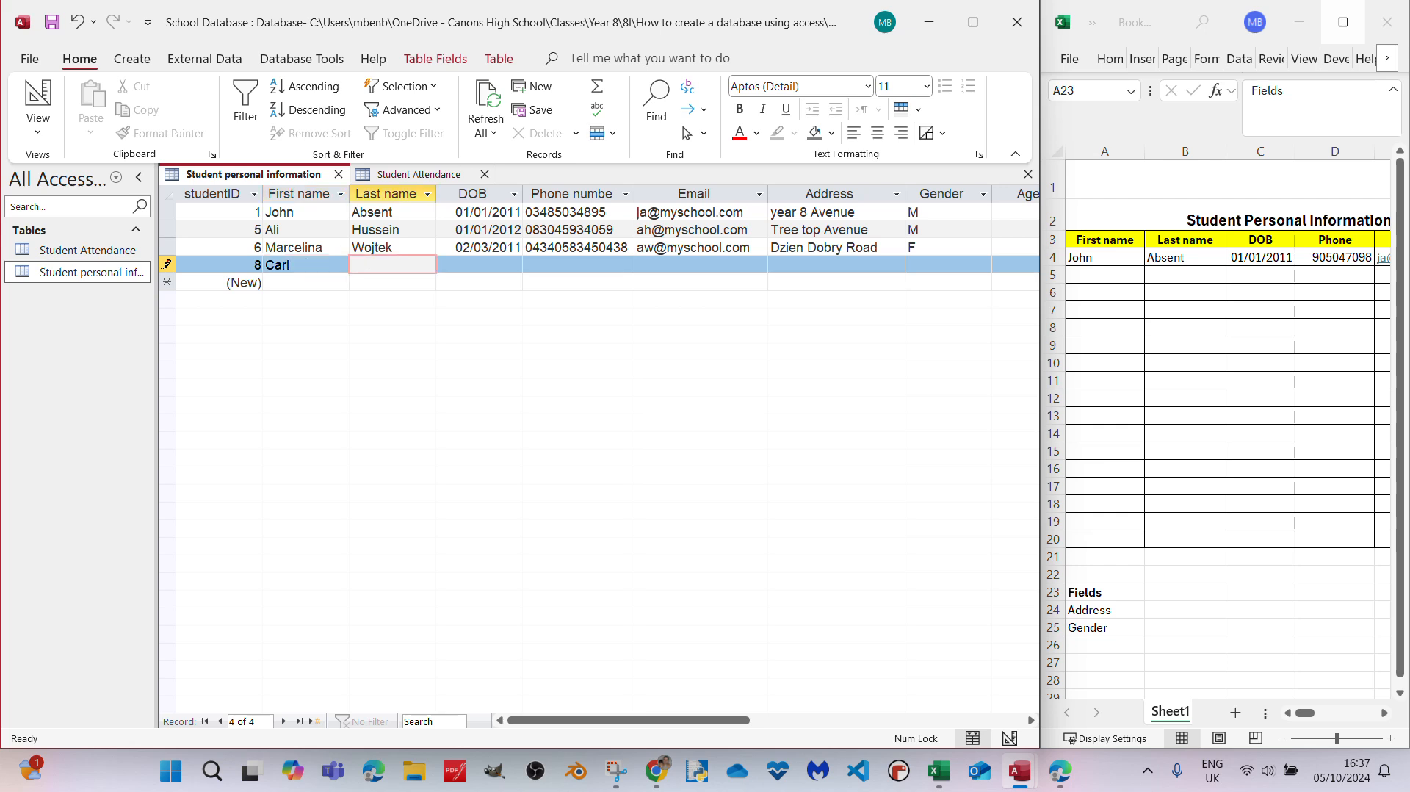
pyautogui.click(393, 266)
pyautogui.write('t')
# - Fill in the new student's date of birth, within the permitted range, and phone number
pyautogui.click(508, 269)
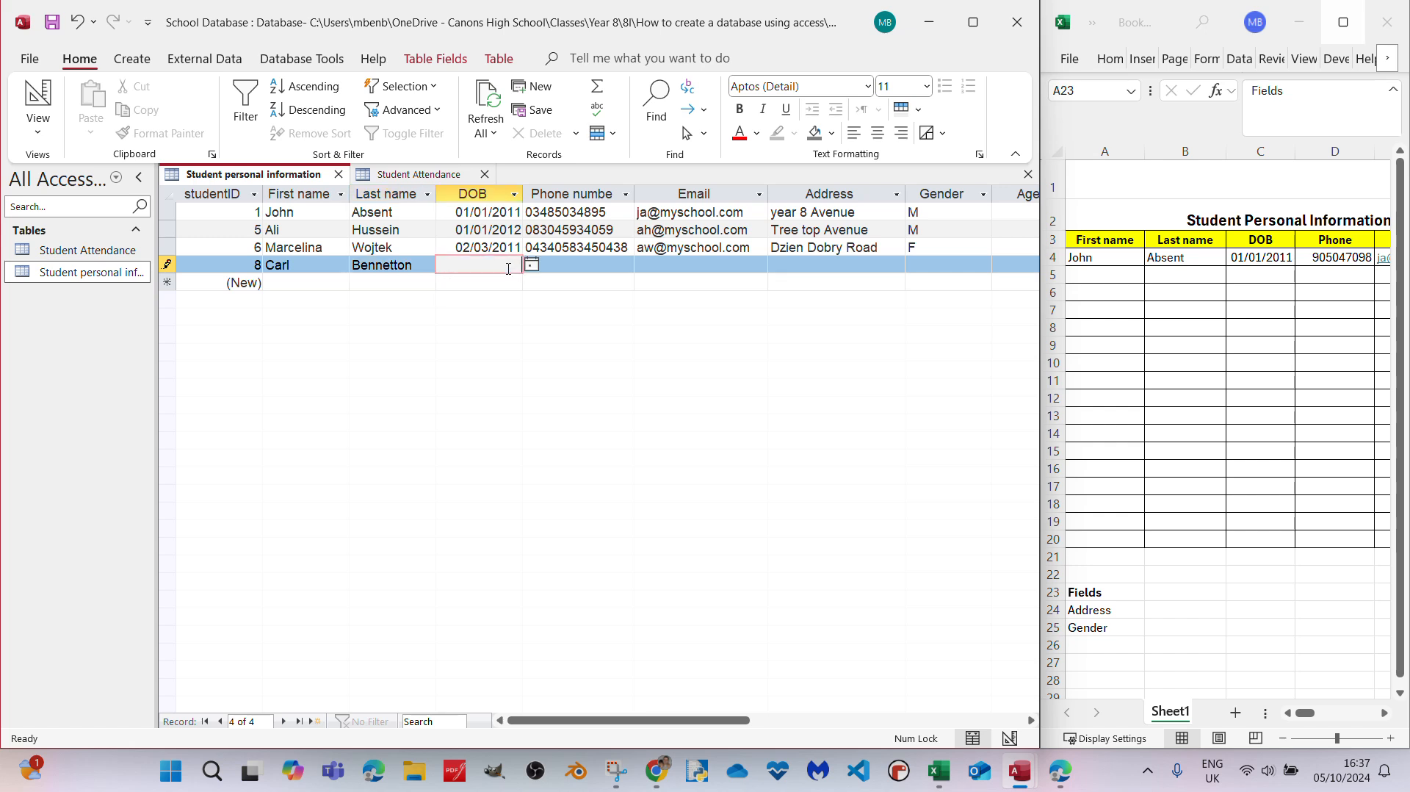
pyautogui.write('04/03/2010')
pyautogui.click(562, 263)
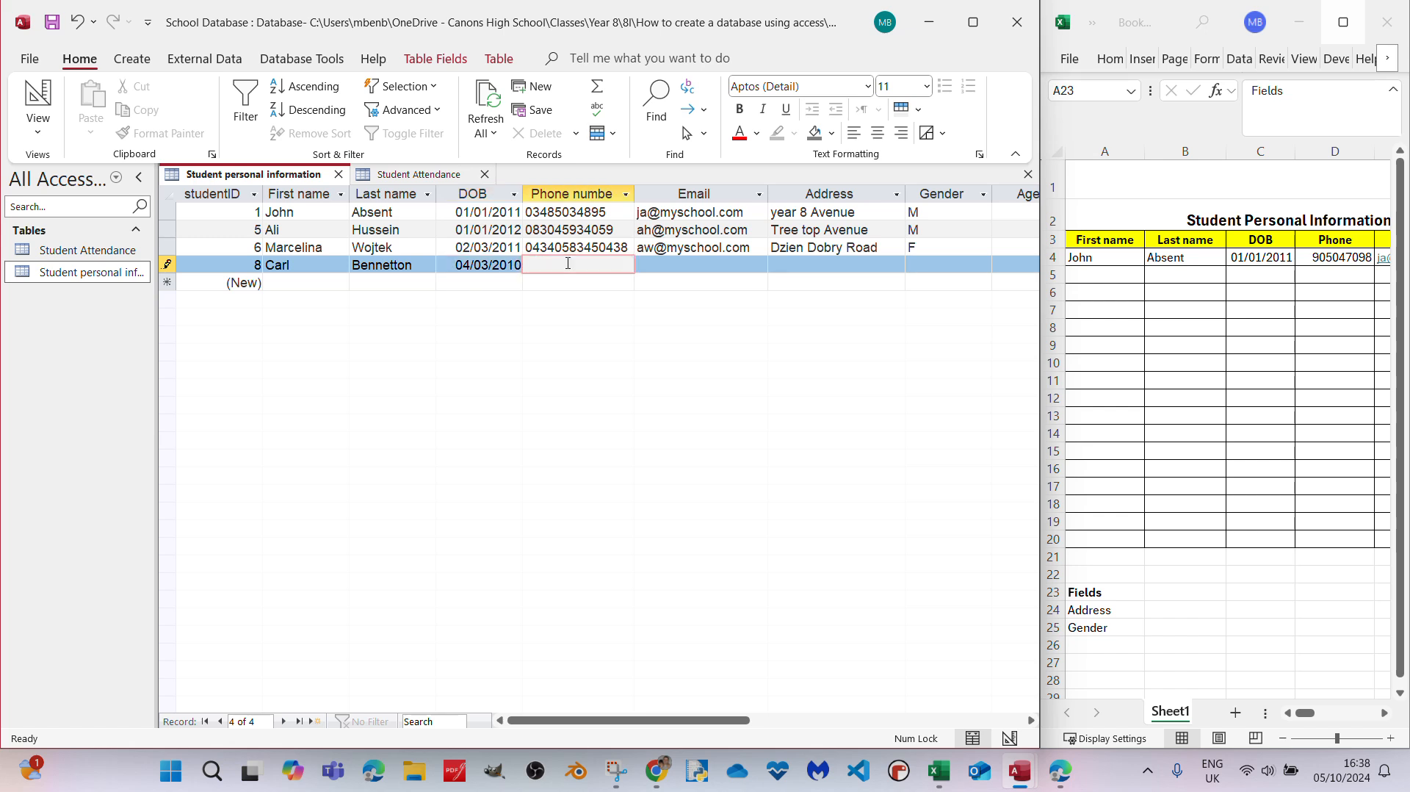
# - Fill in the new student's school e-mail address
pyautogui.click(668, 267)
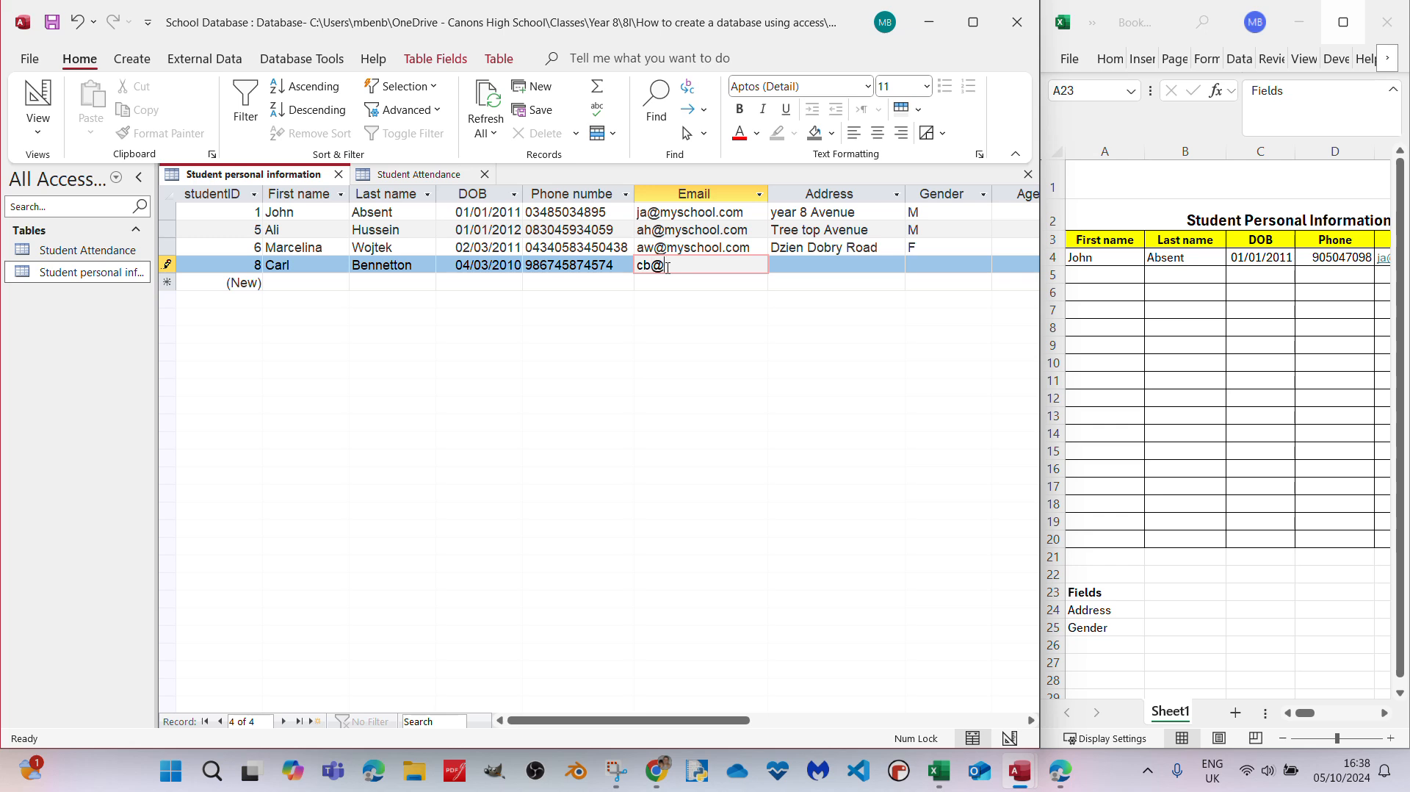
# - Fill in the new student's street address
pyautogui.click(785, 262)
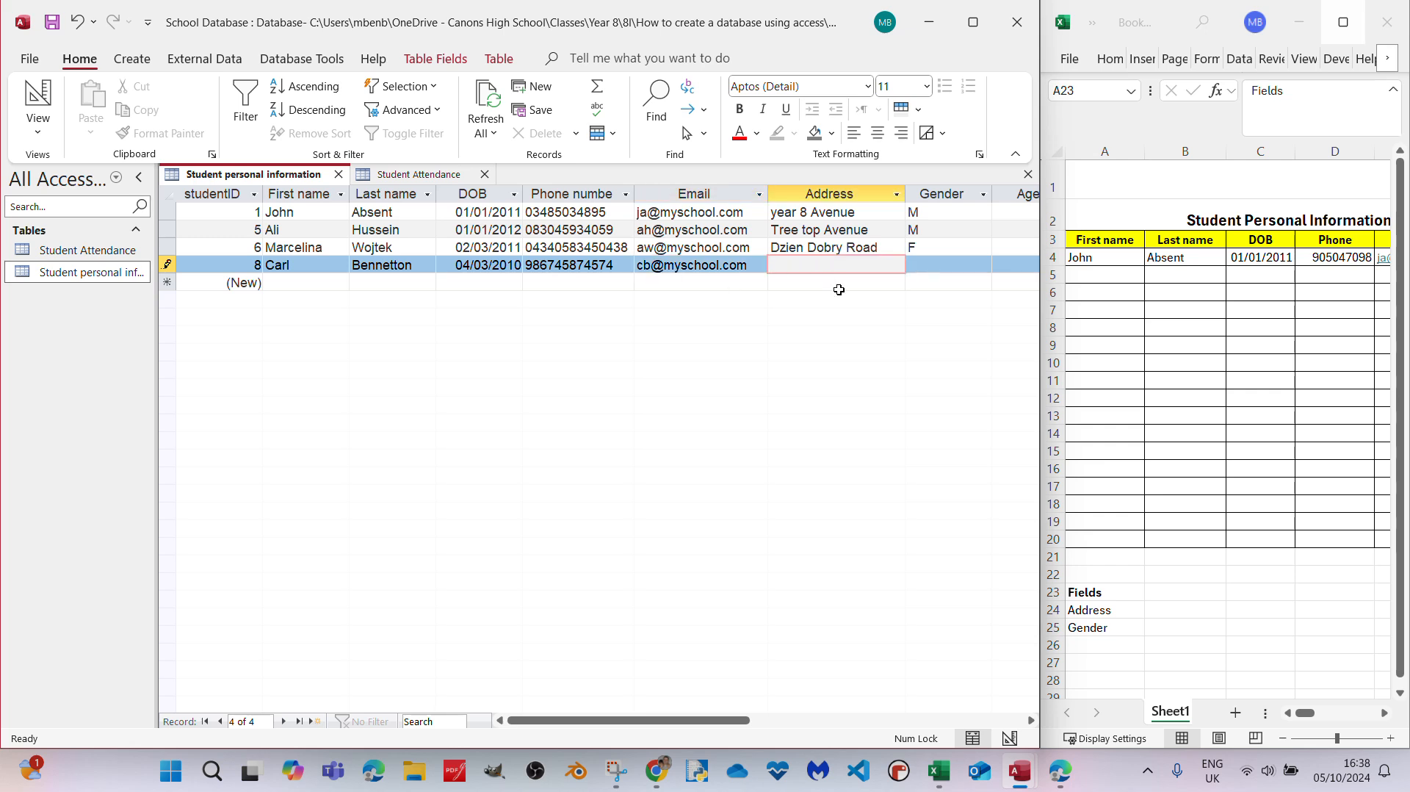
pyautogui.press('BackSpace')
pyautogui.press('BackSpace')
pyautogui.press('BackSpace')
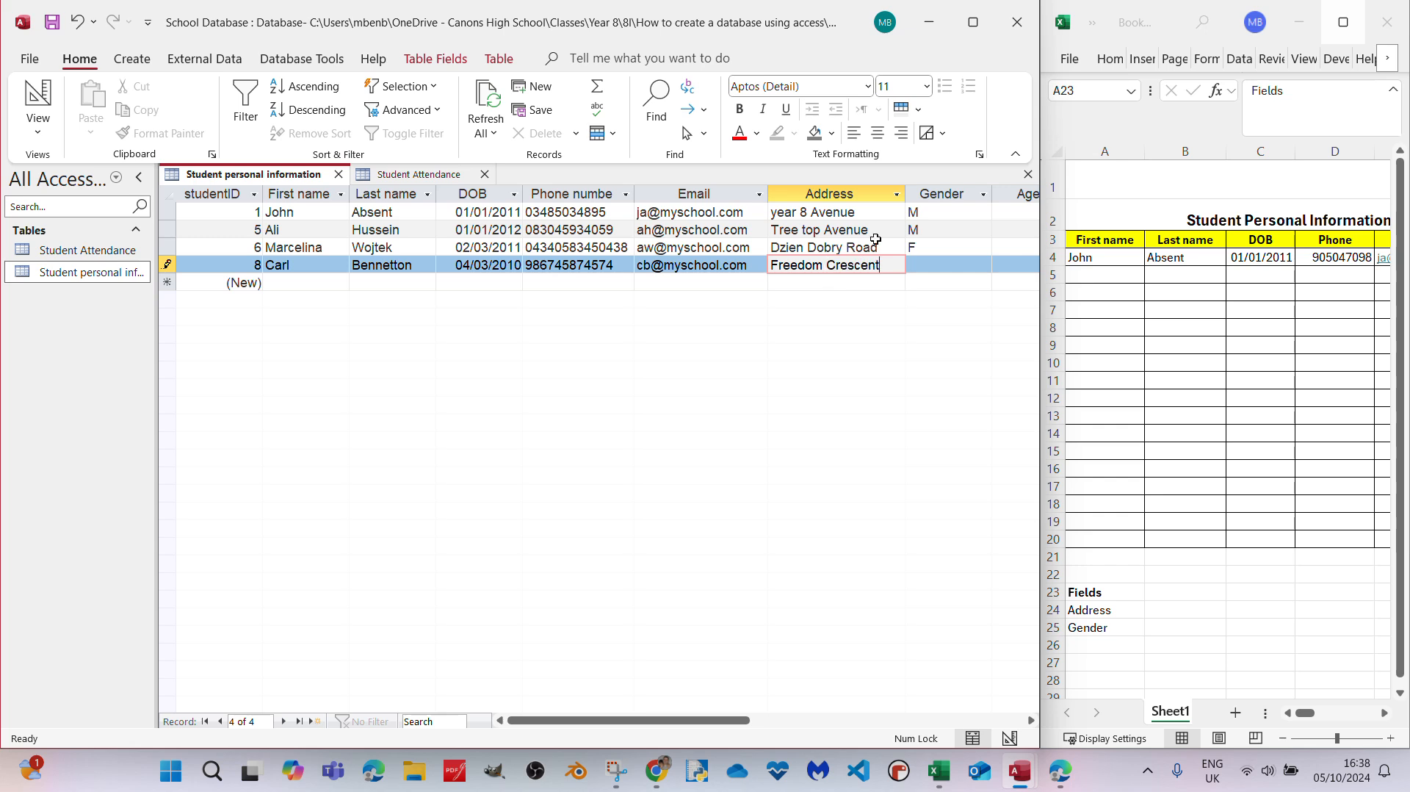
# - Correct the new student's first name to its feminine form and set the gender to F
pyautogui.click(949, 265)
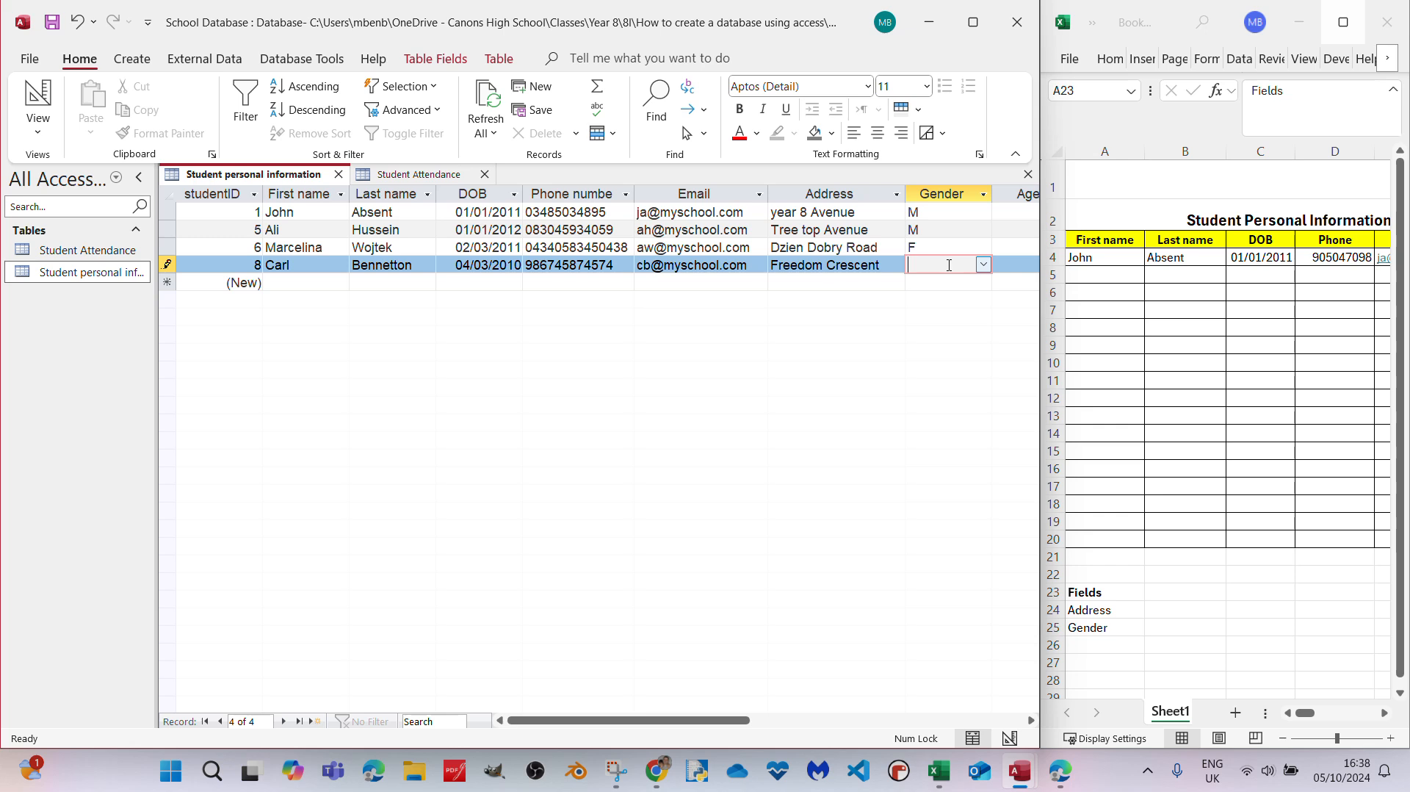
pyautogui.click(318, 264)
pyautogui.write('a')
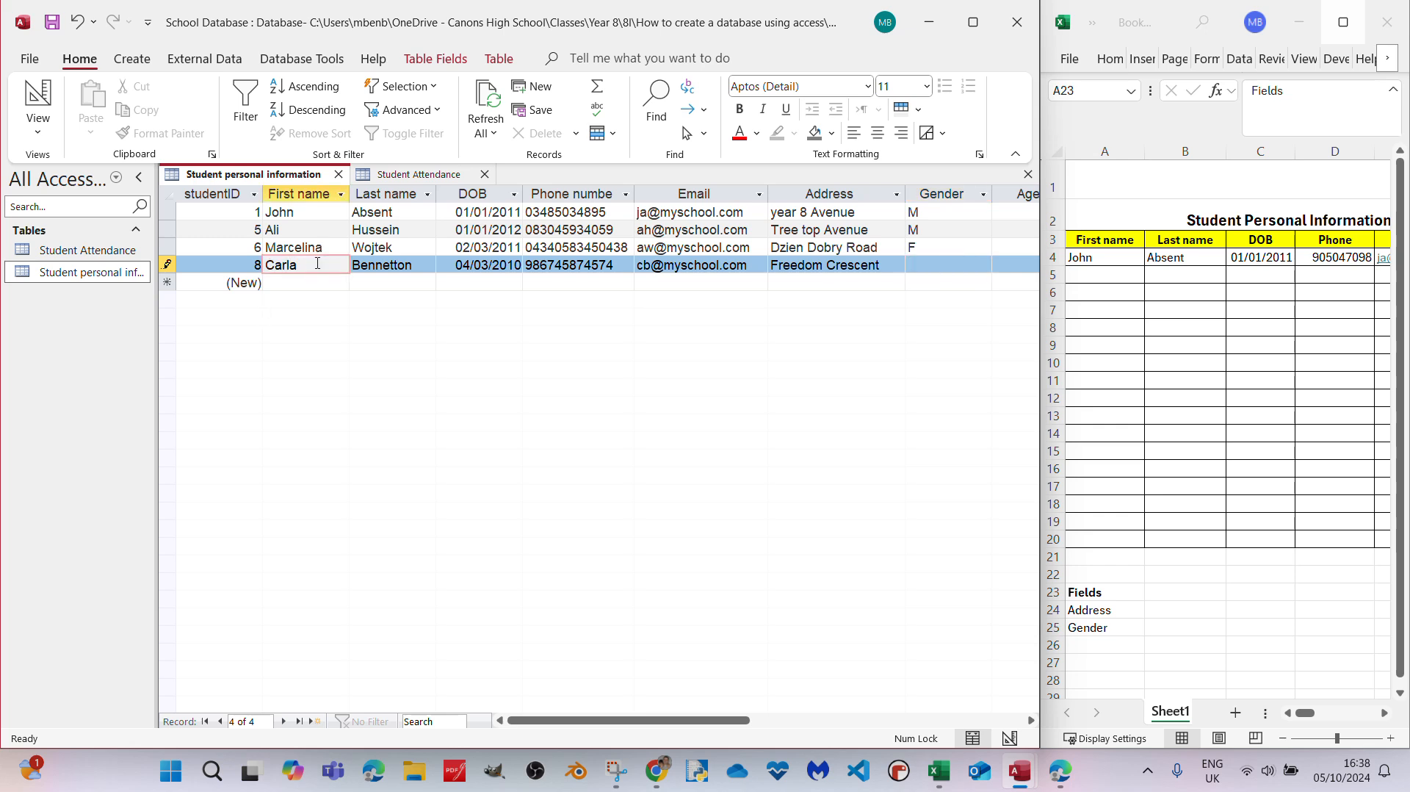
pyautogui.click(971, 265)
pyautogui.write('F')
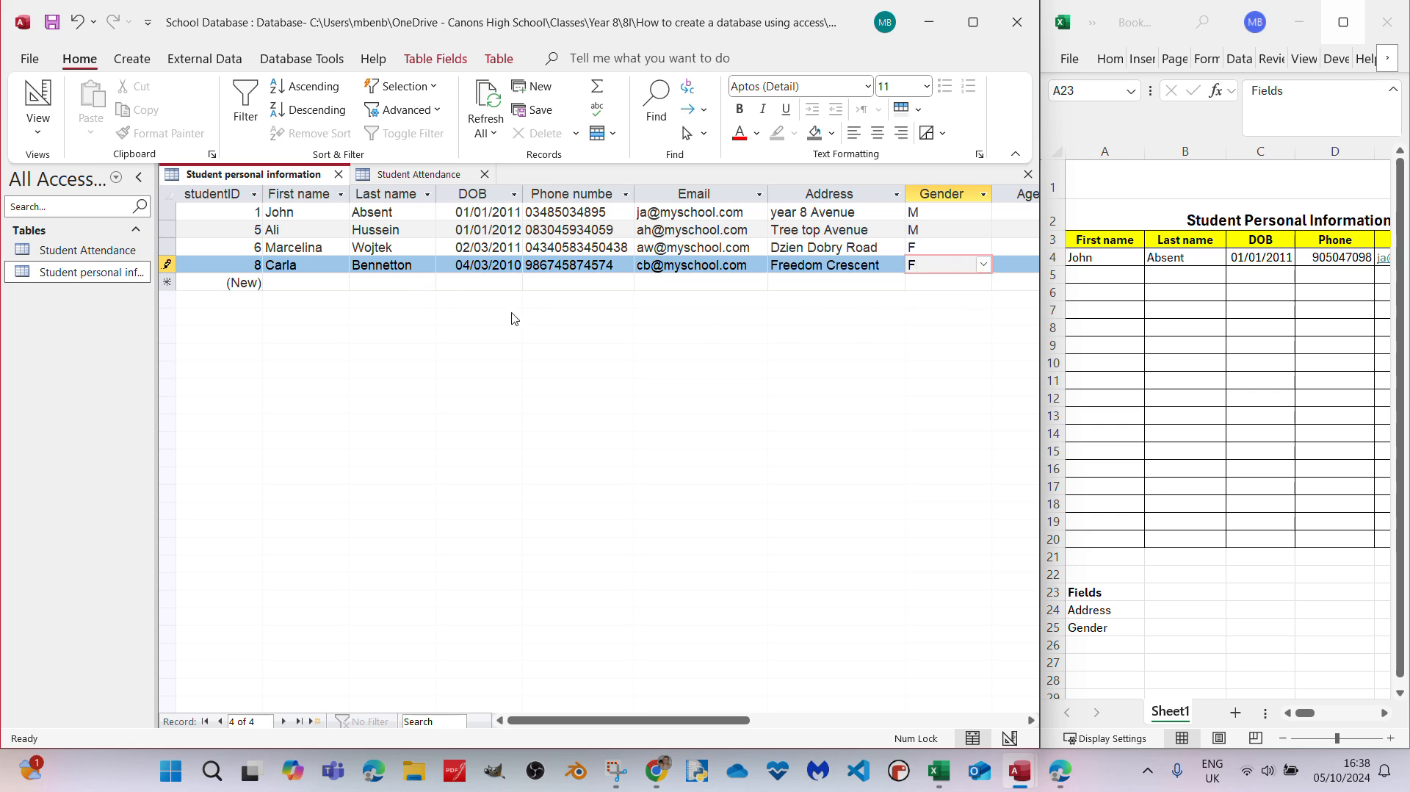
# - Save the completed student record by moving on to the blank new row of the table
pyautogui.click(249, 270)
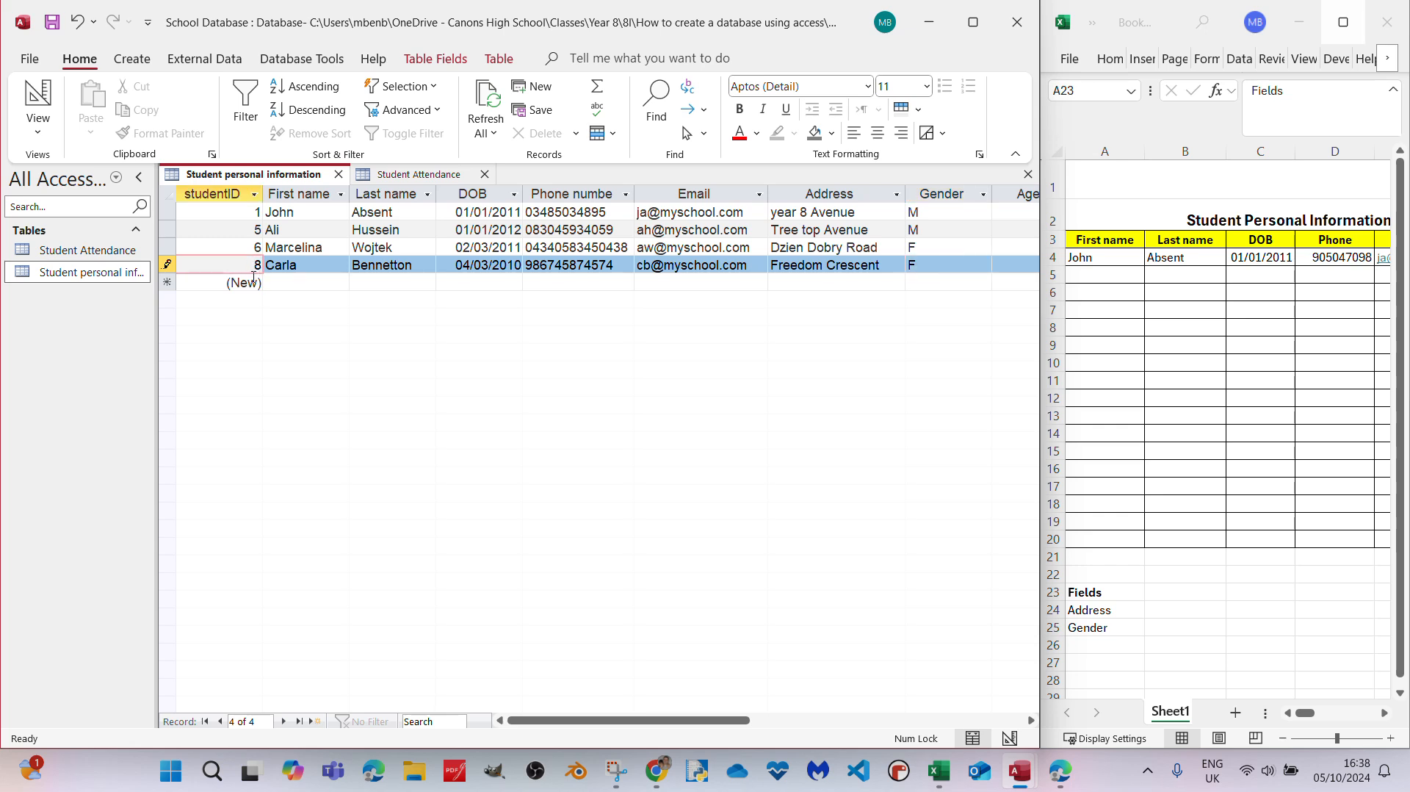
pyautogui.click(298, 283)
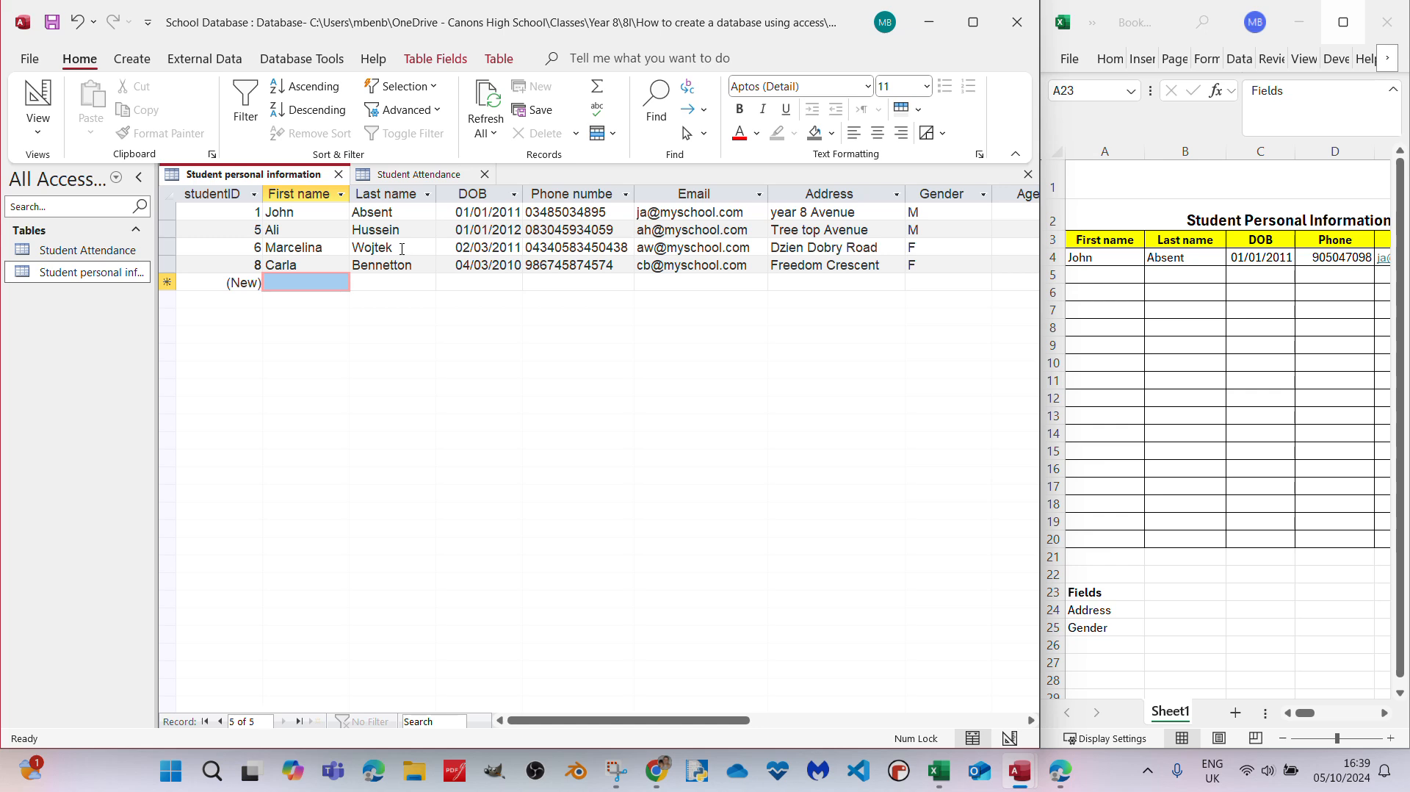
pyautogui.click(230, 210)
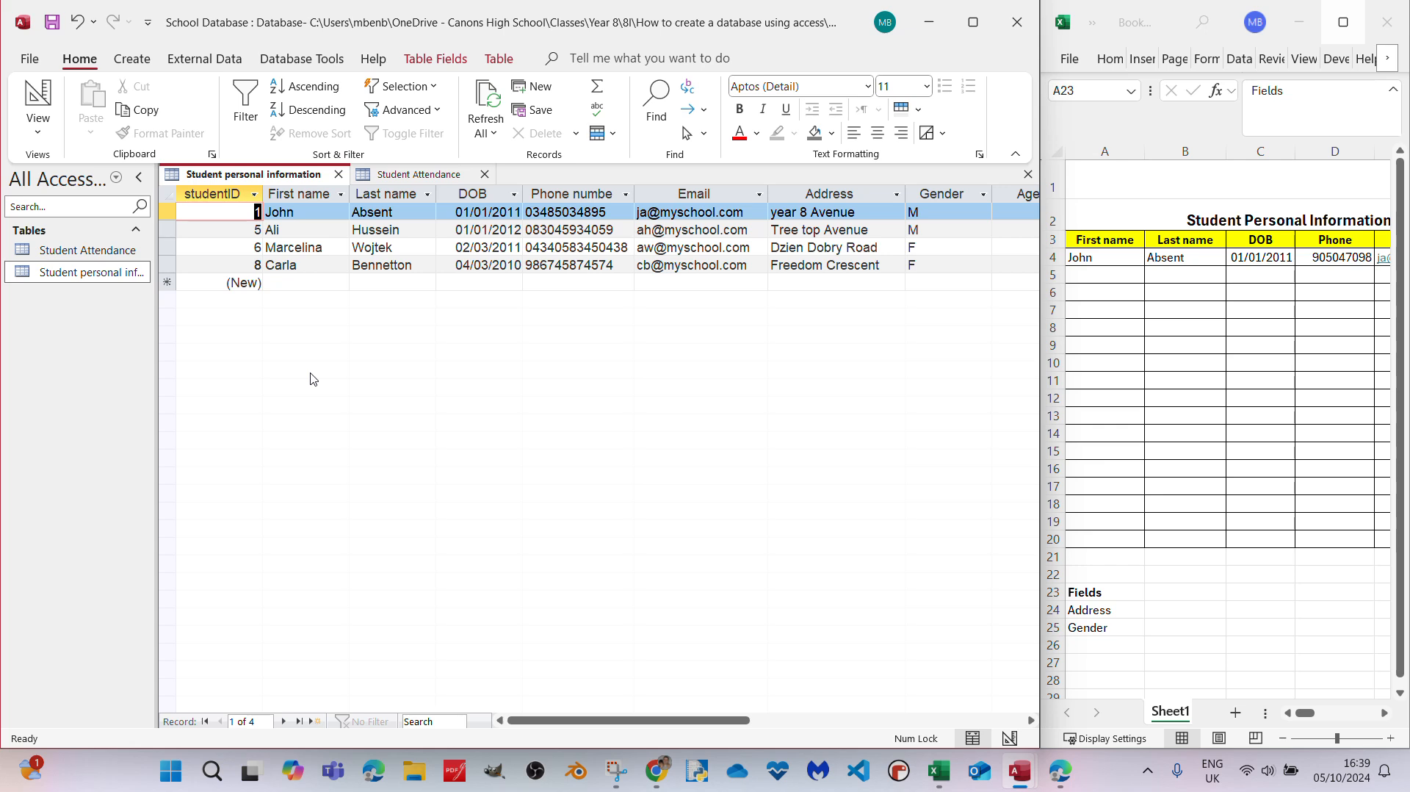
pyautogui.click(368, 282)
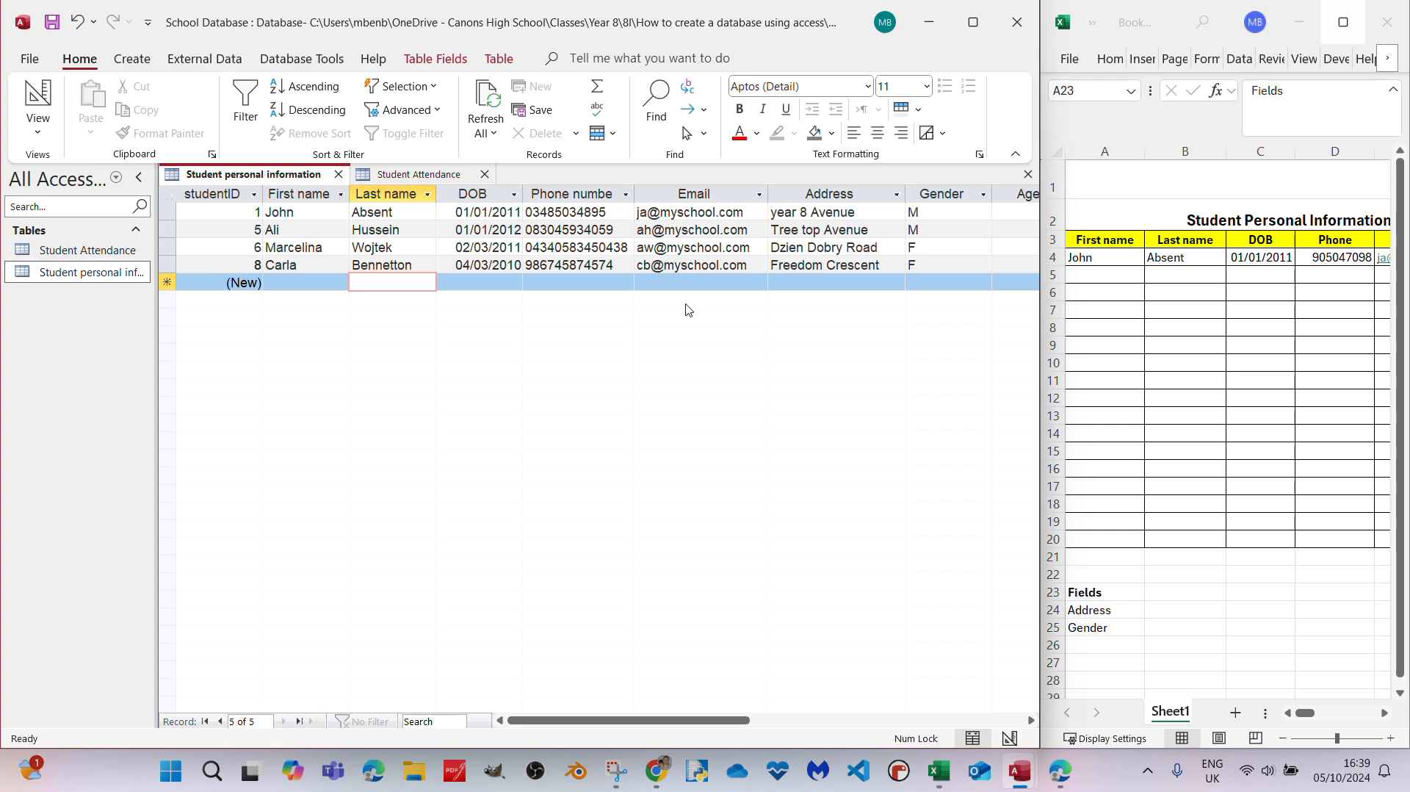
# - Review the DOB field's validation rule in Design view and return to the datasheet
pyautogui.click(52, 105)
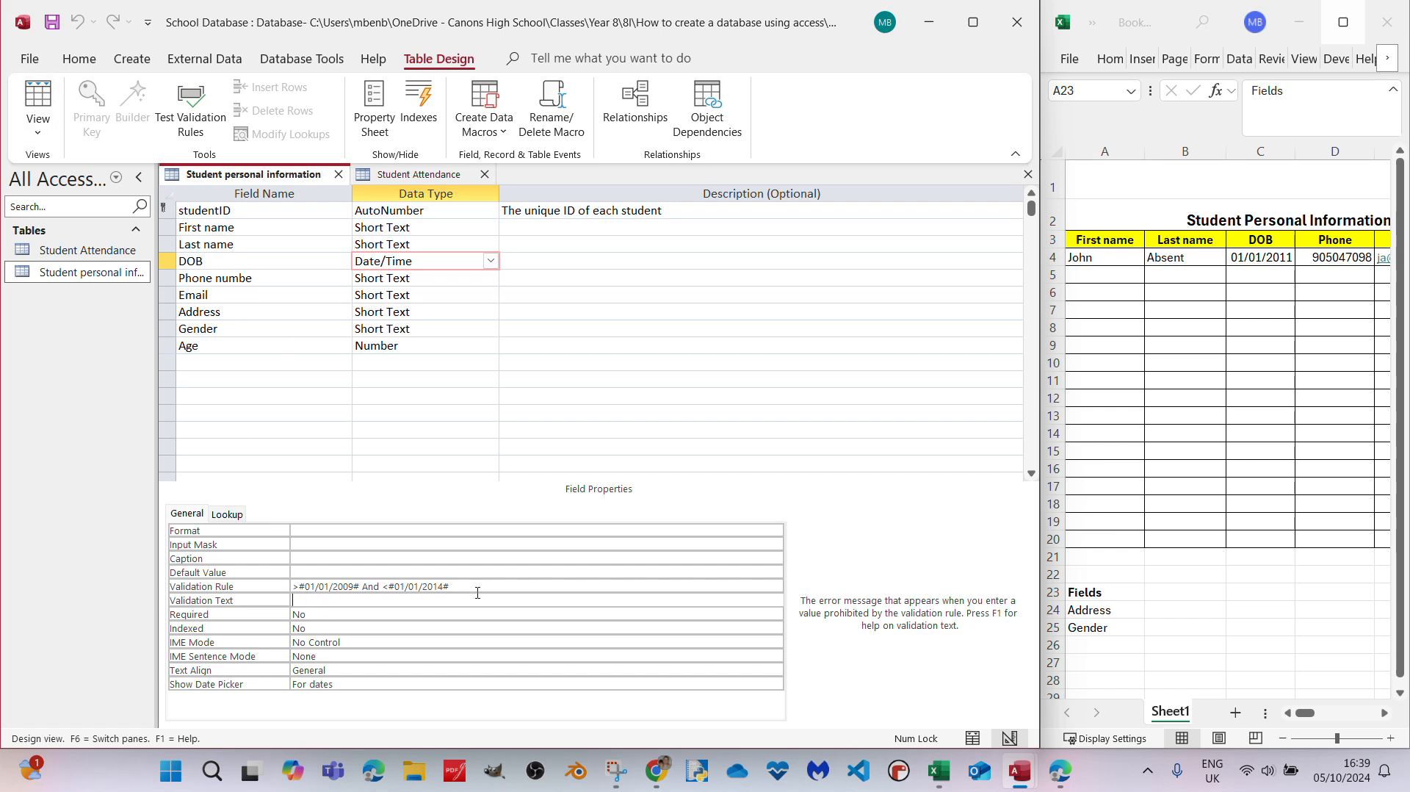
pyautogui.moveTo(494, 585); pyautogui.dragTo(273, 582)
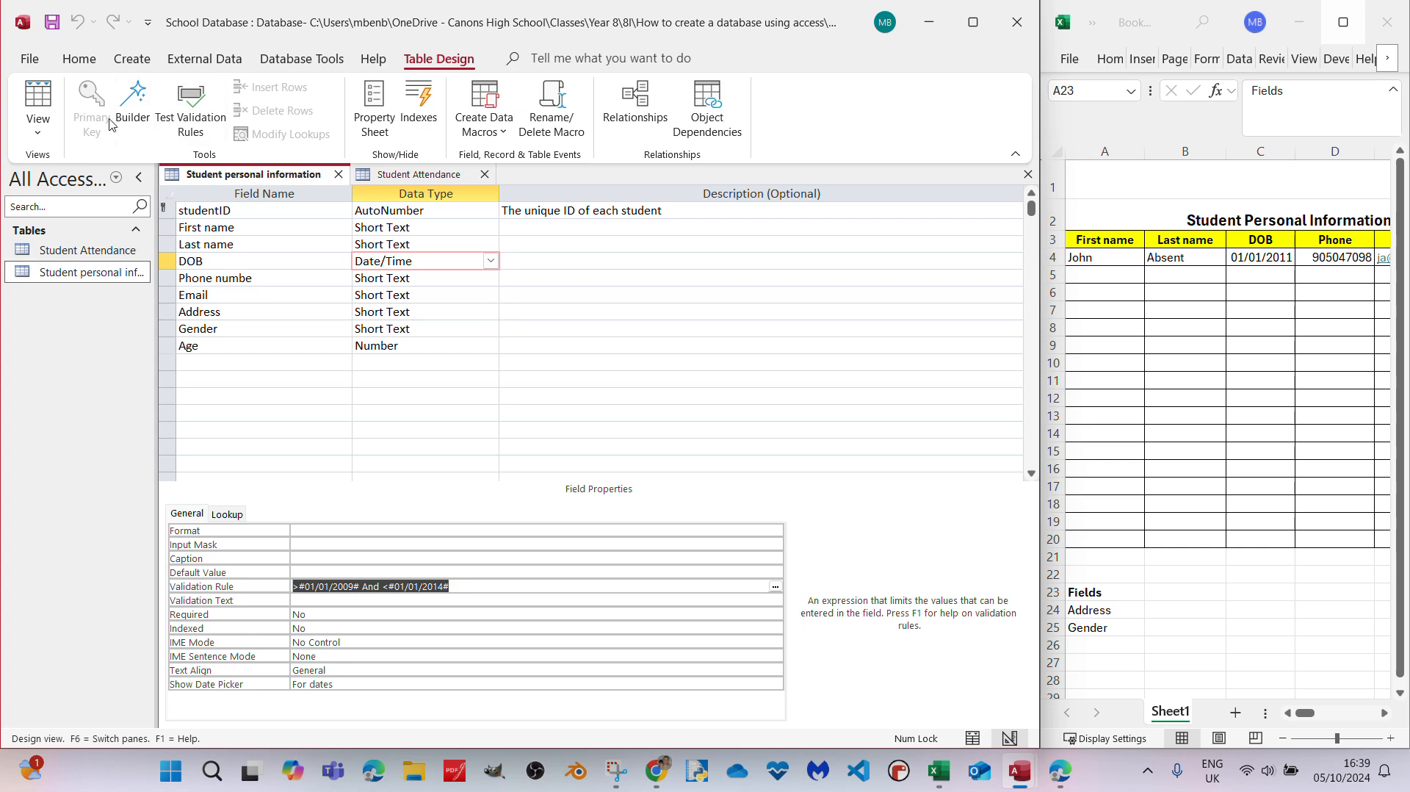
pyautogui.click(45, 100)
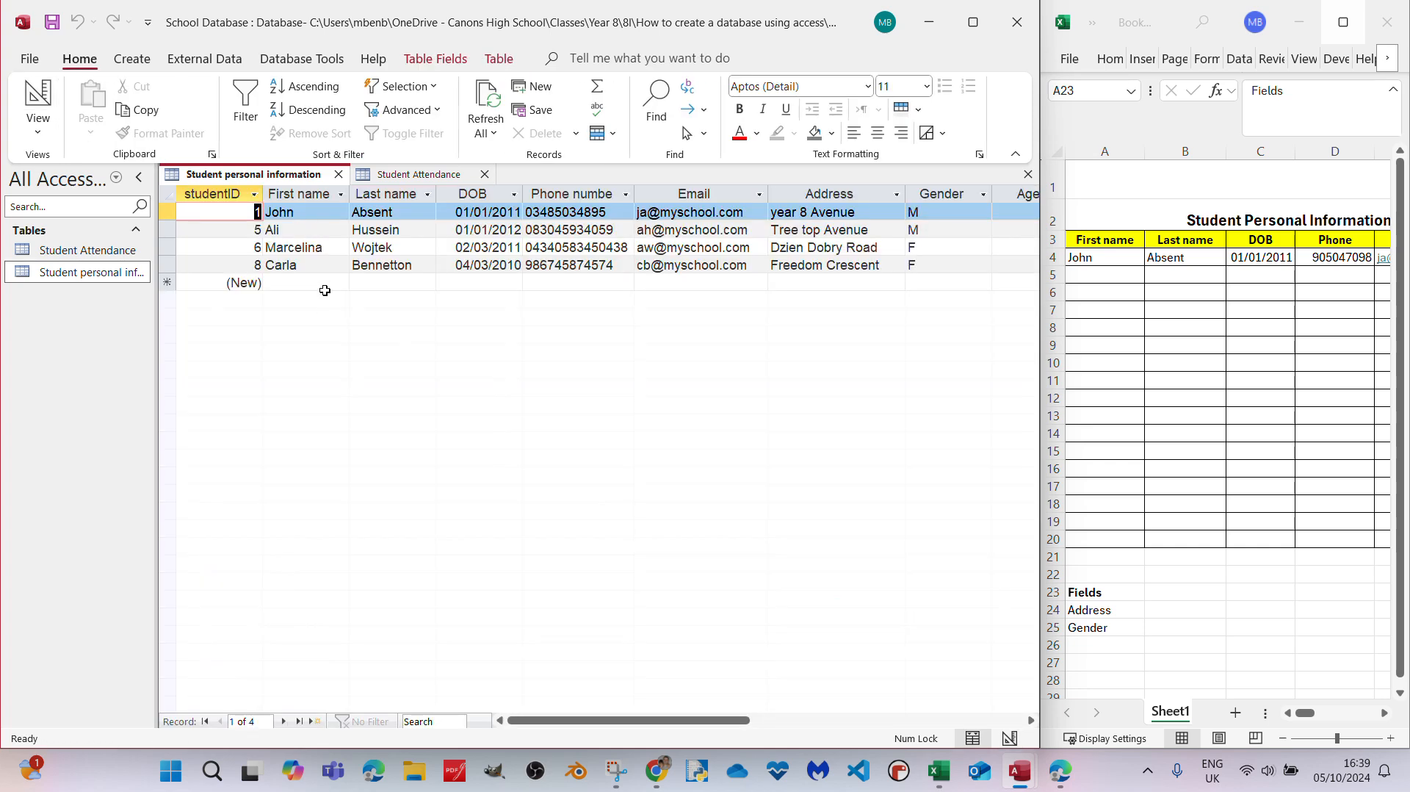
# - Start a test record with only the student's last name and phone number, leaving the first name and DOB blank
pyautogui.click(410, 280)
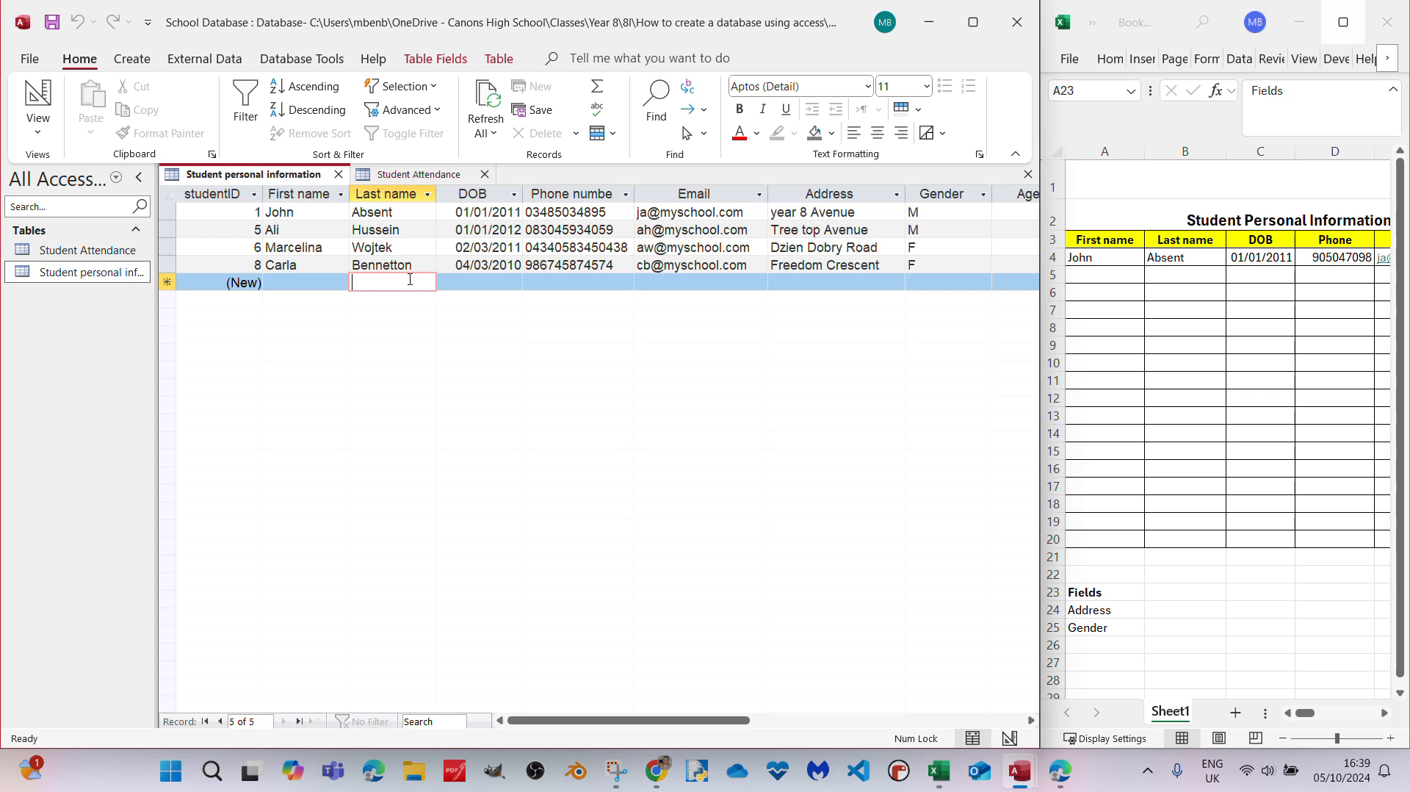
pyautogui.write('Go')
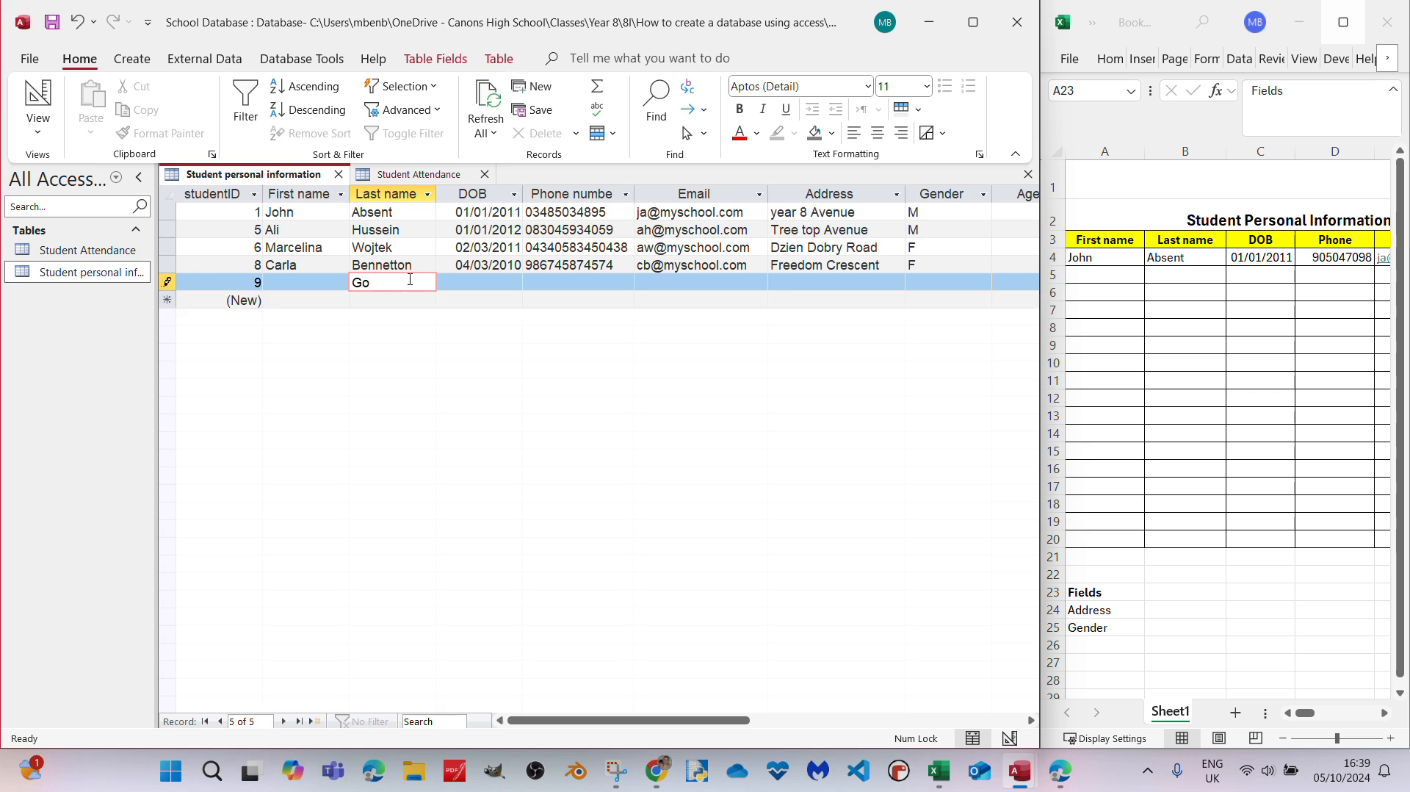
pyautogui.write('odwin')
pyautogui.click(499, 284)
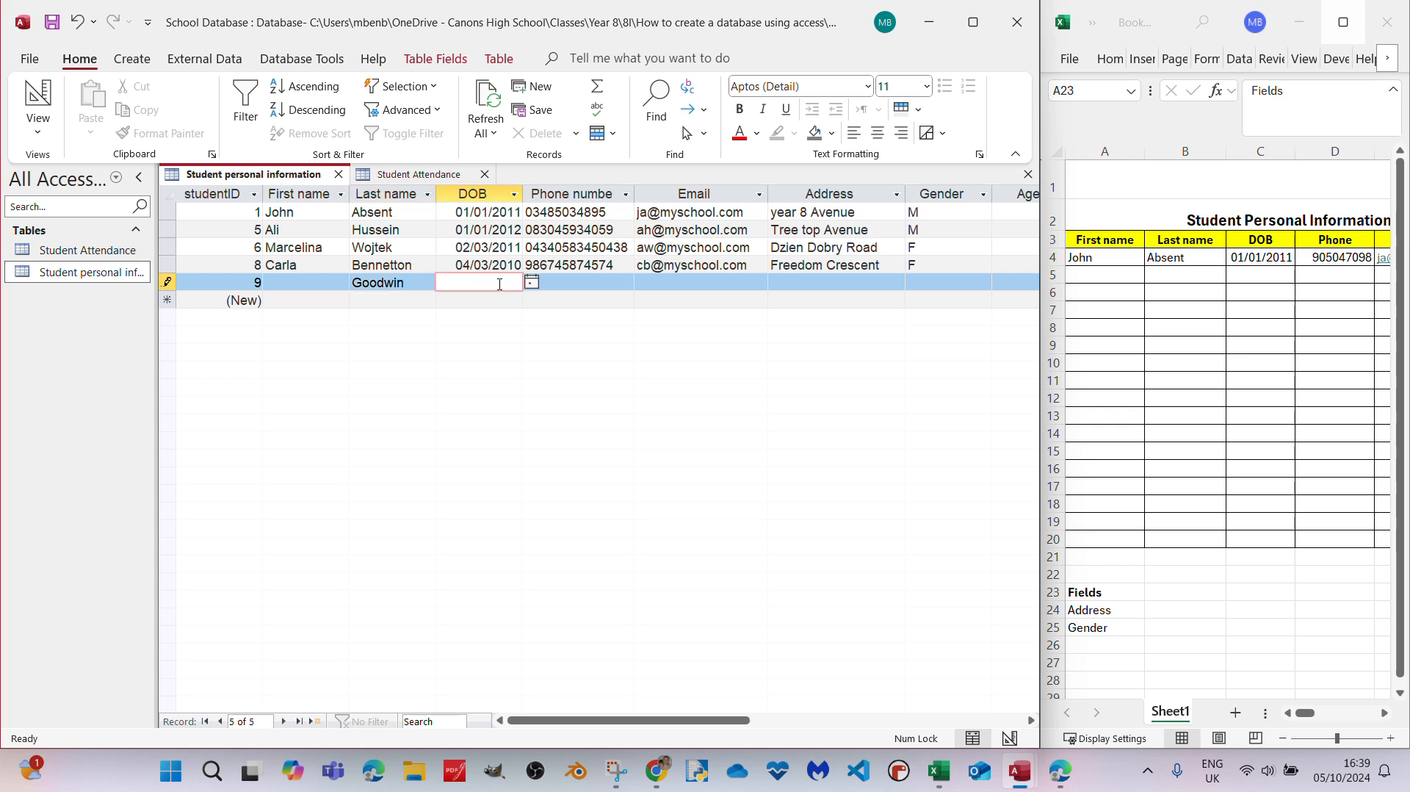
pyautogui.click(562, 284)
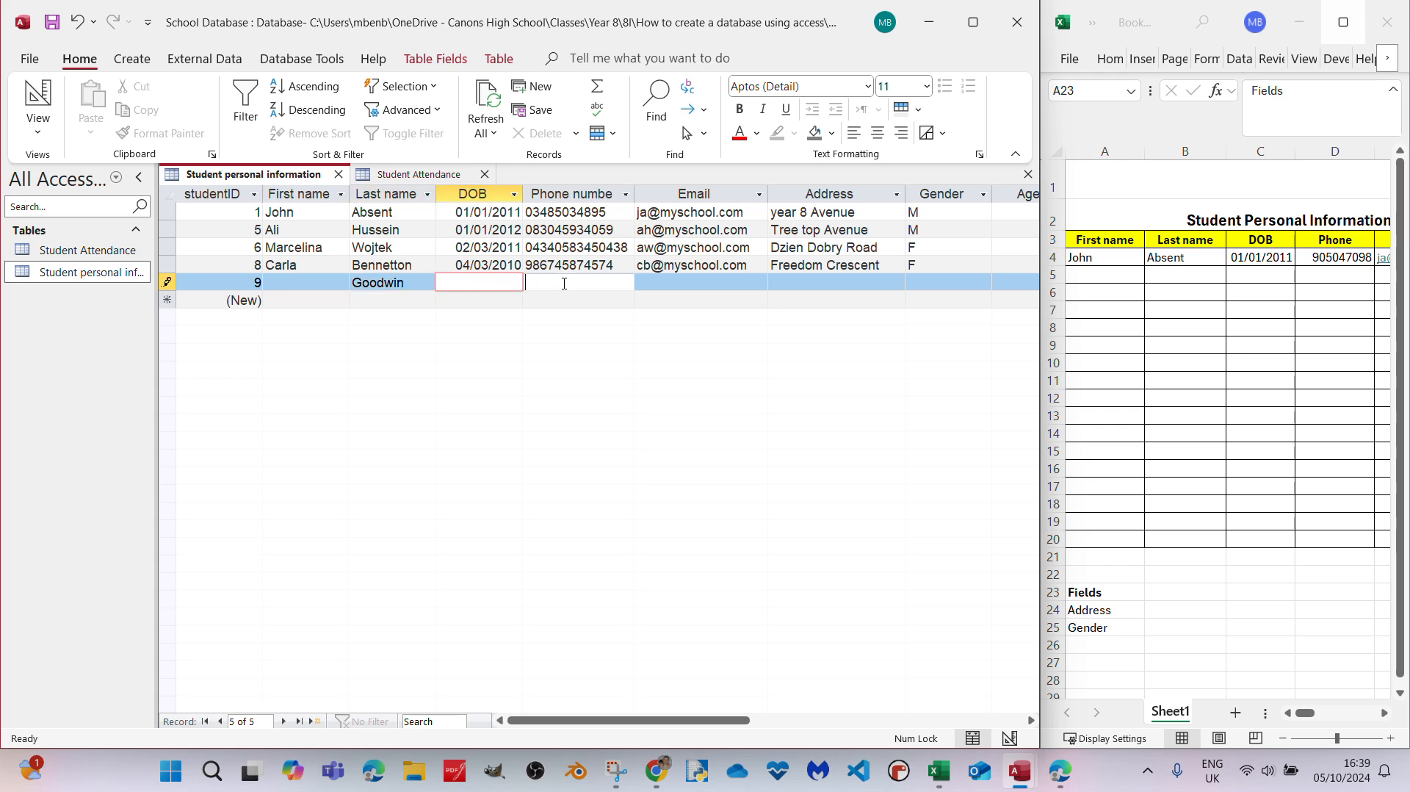
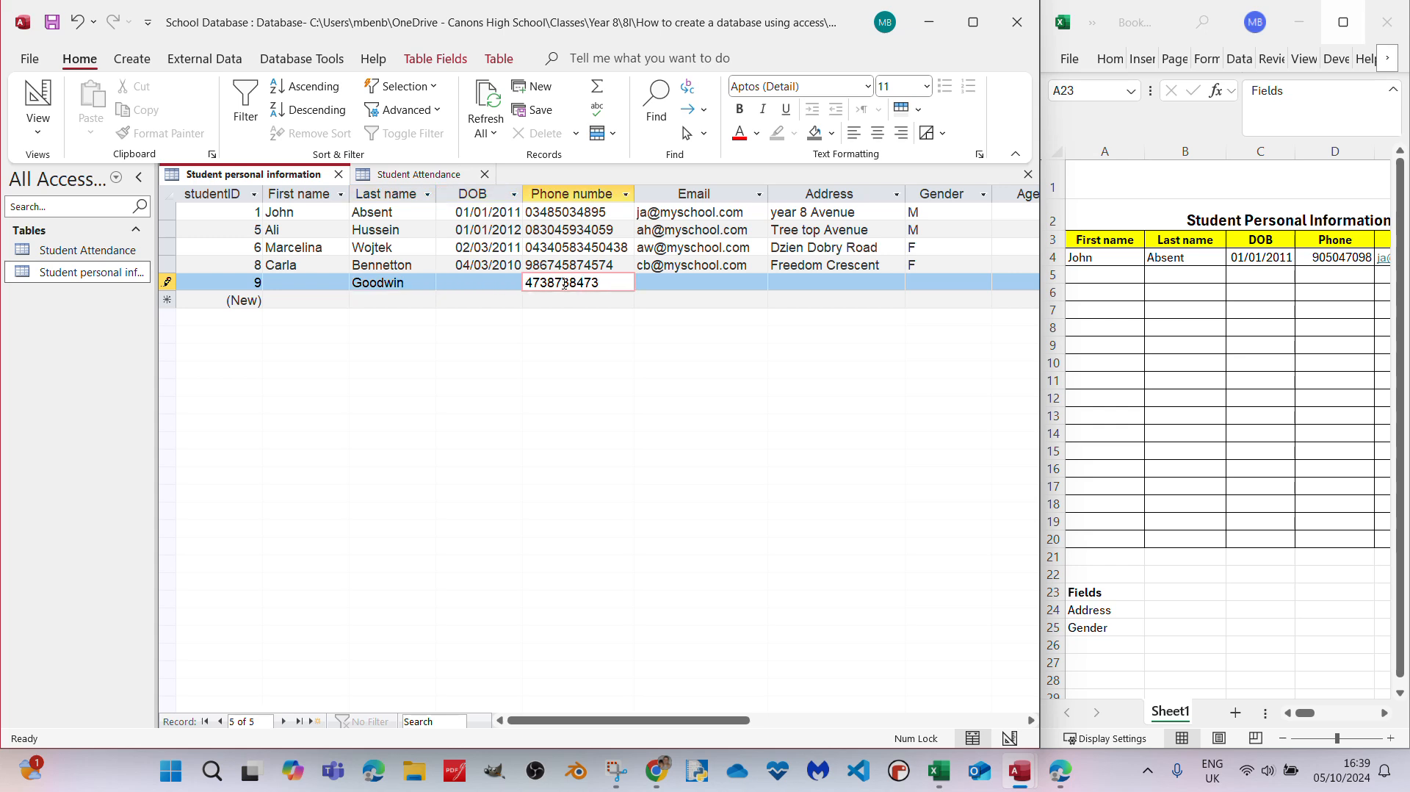
# - Fill in the test student's school e-mail and save the record with the address and gender left blank
pyautogui.click(702, 280)
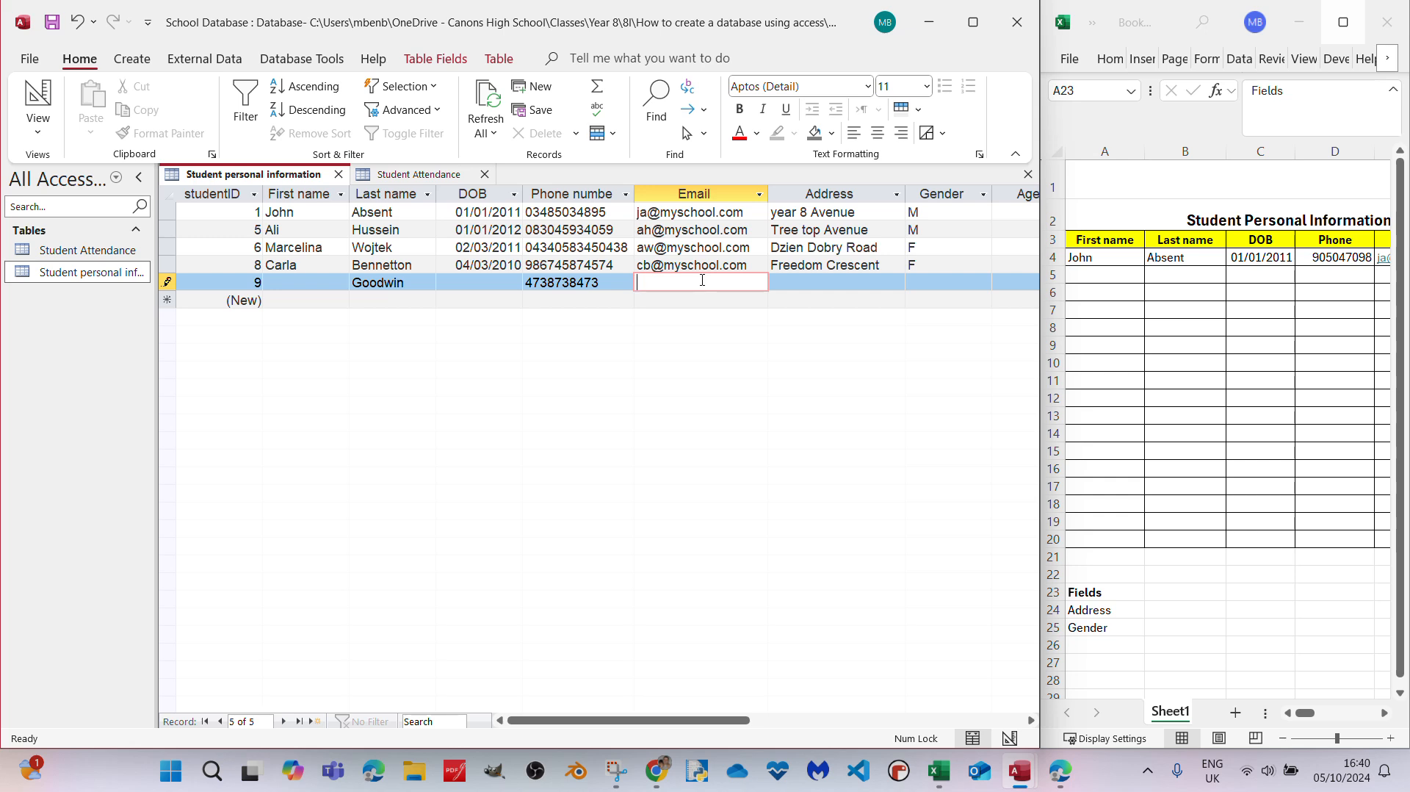
pyautogui.write('G')
pyautogui.press('BackSpace')
pyautogui.click(837, 282)
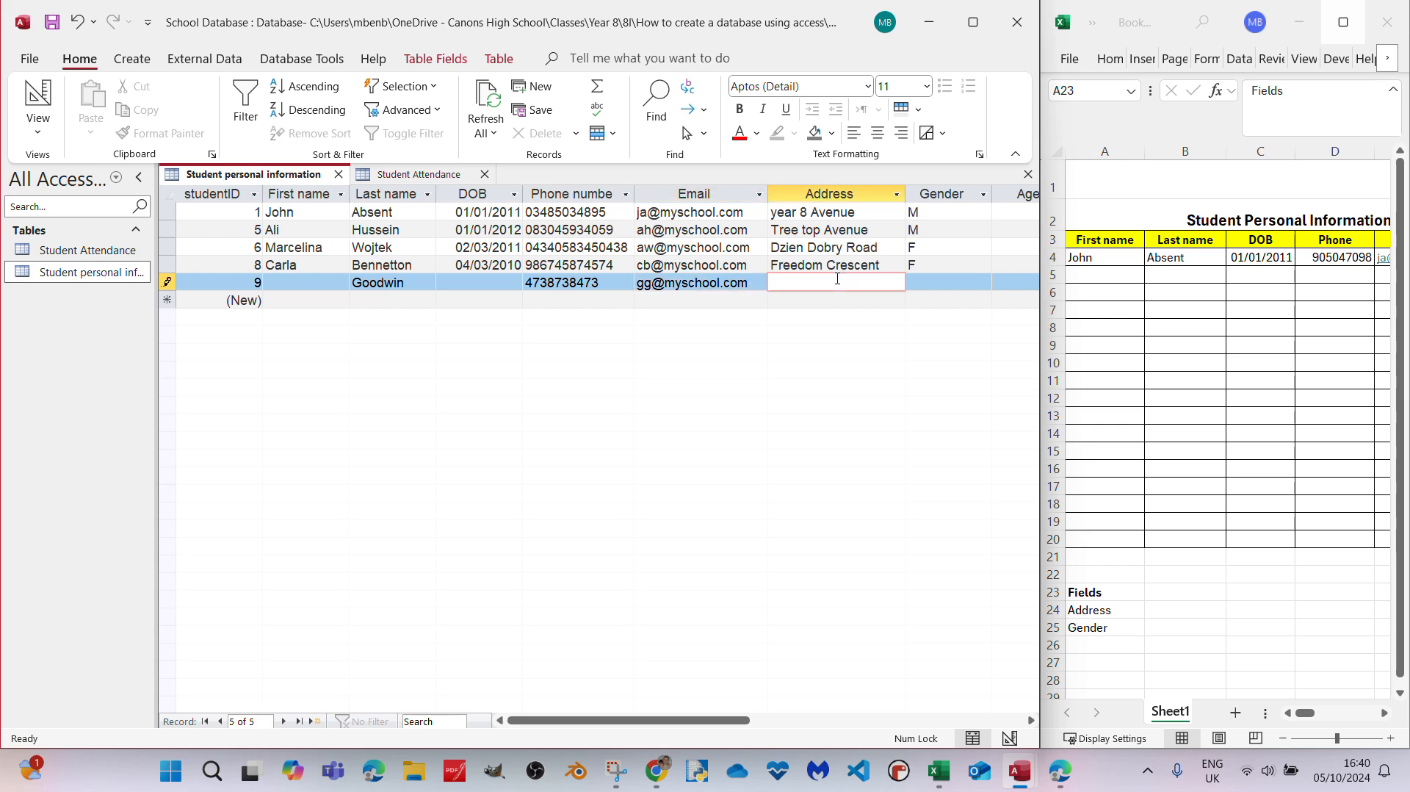
pyautogui.click(751, 304)
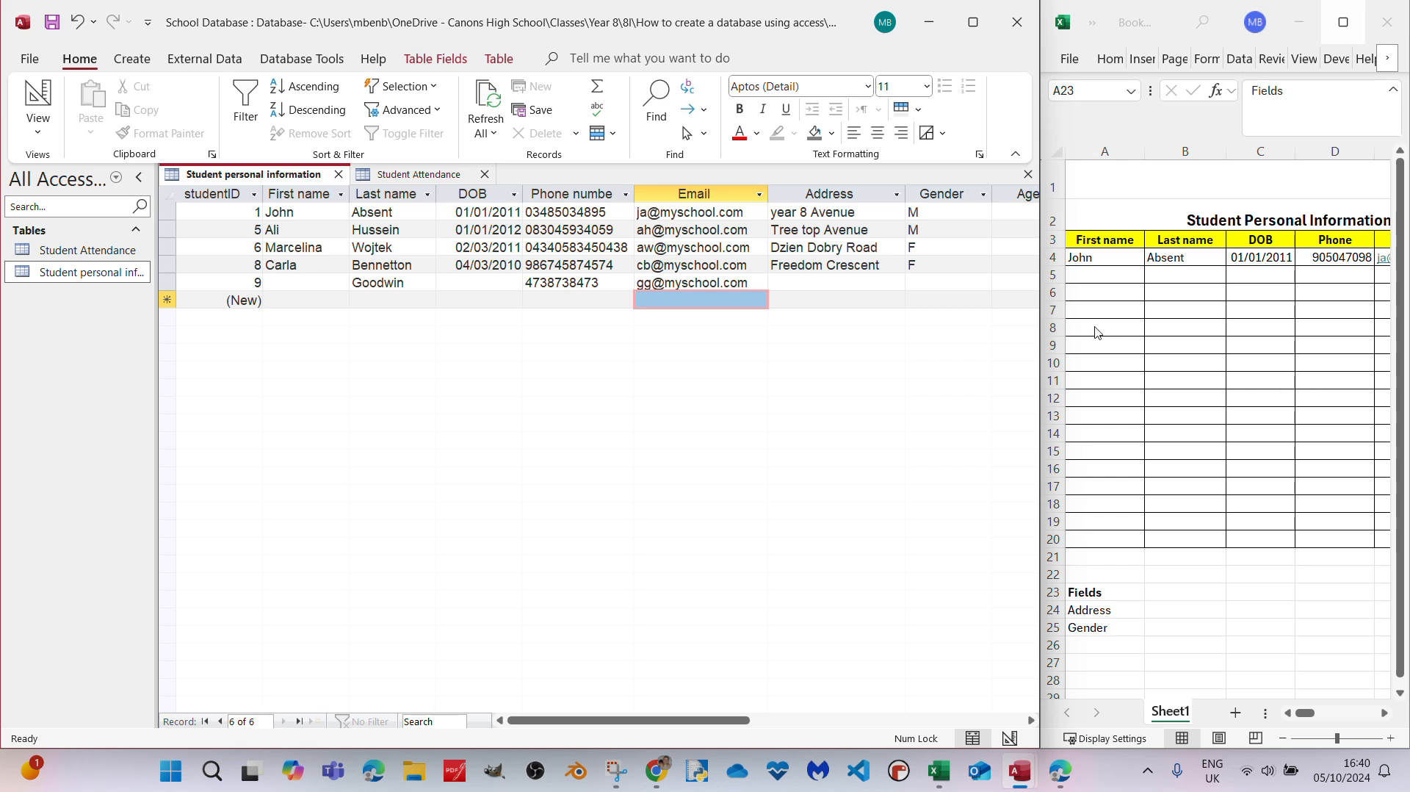
# - Delete the incomplete test record from the Student personal information table
pyautogui.click(51, 279)
pyautogui.click(168, 281)
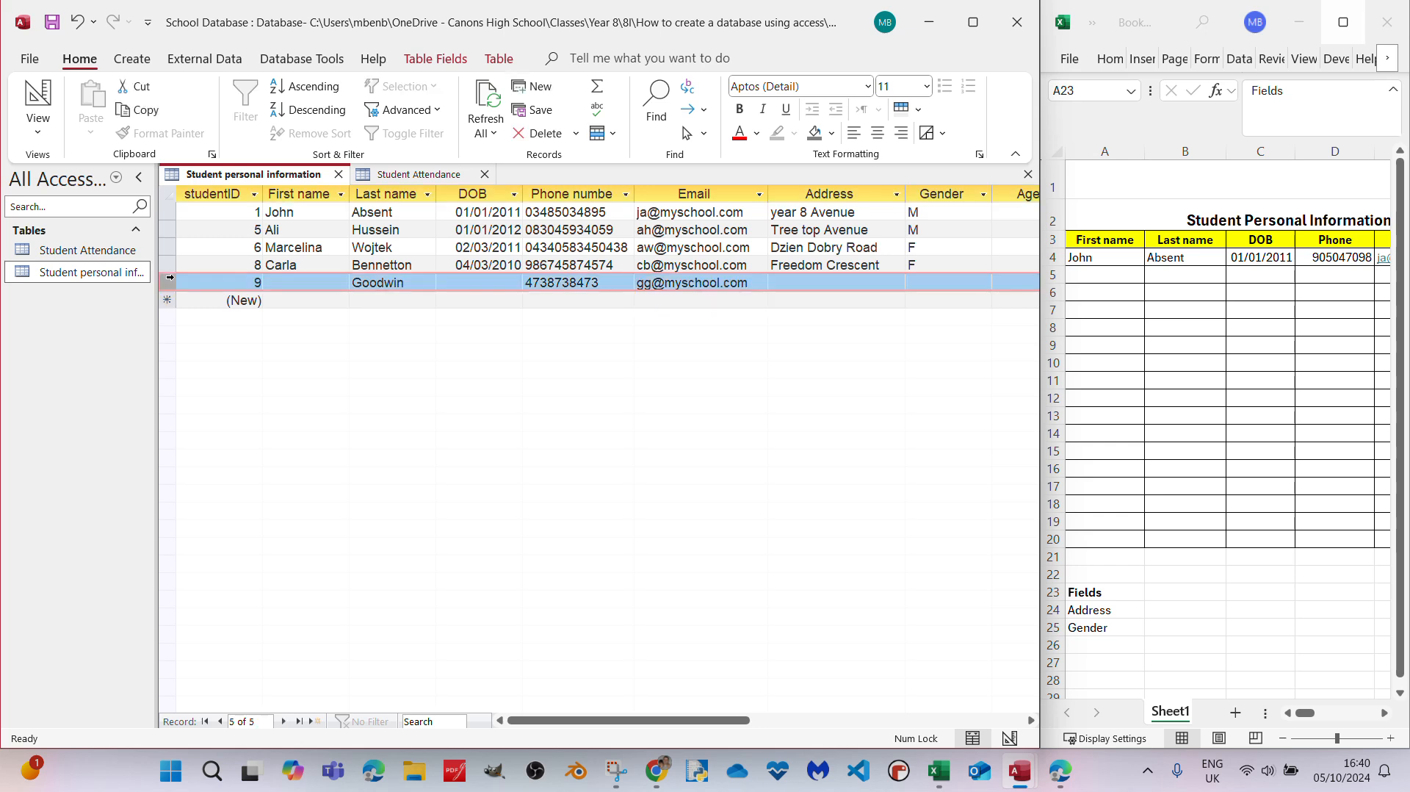
pyautogui.rightClick(170, 277)
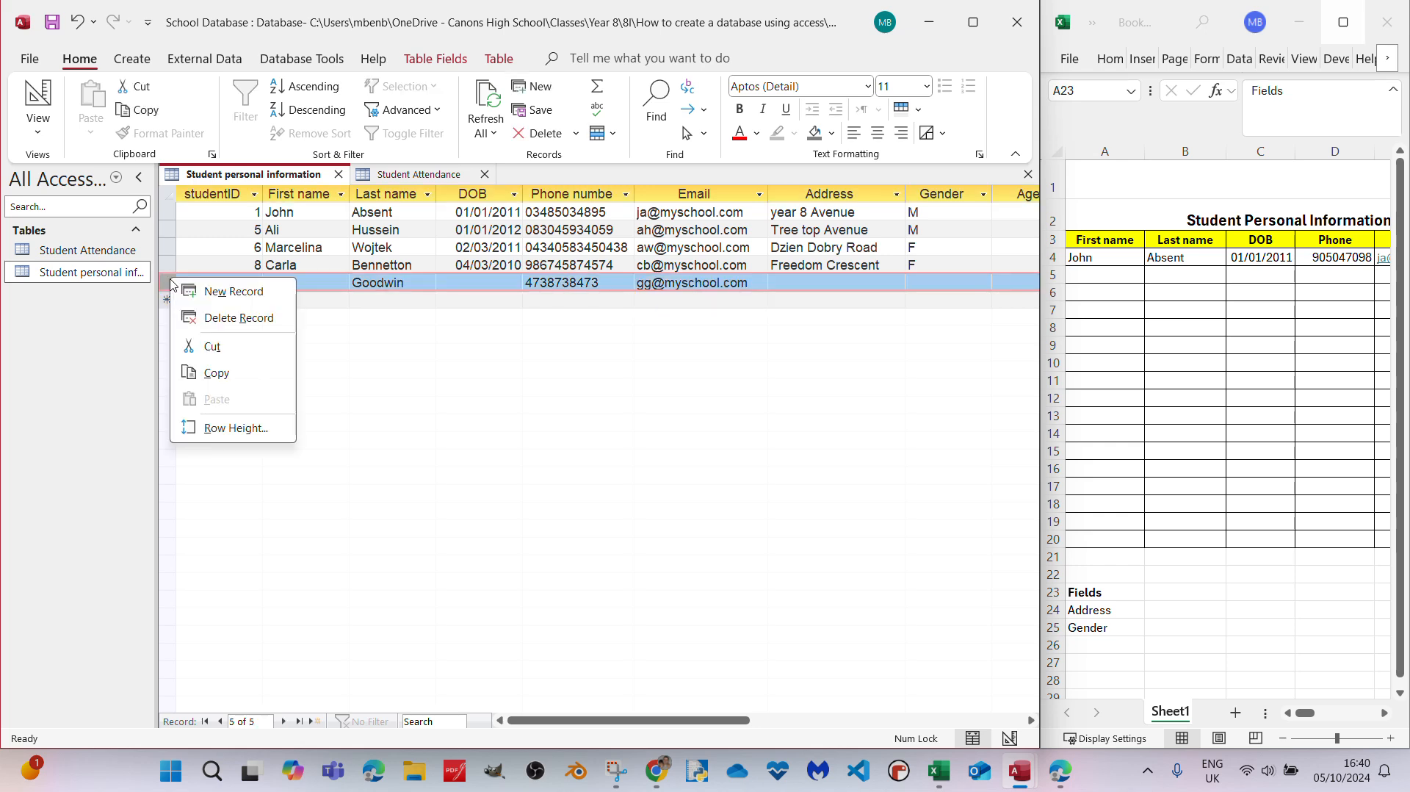
pyautogui.click(213, 317)
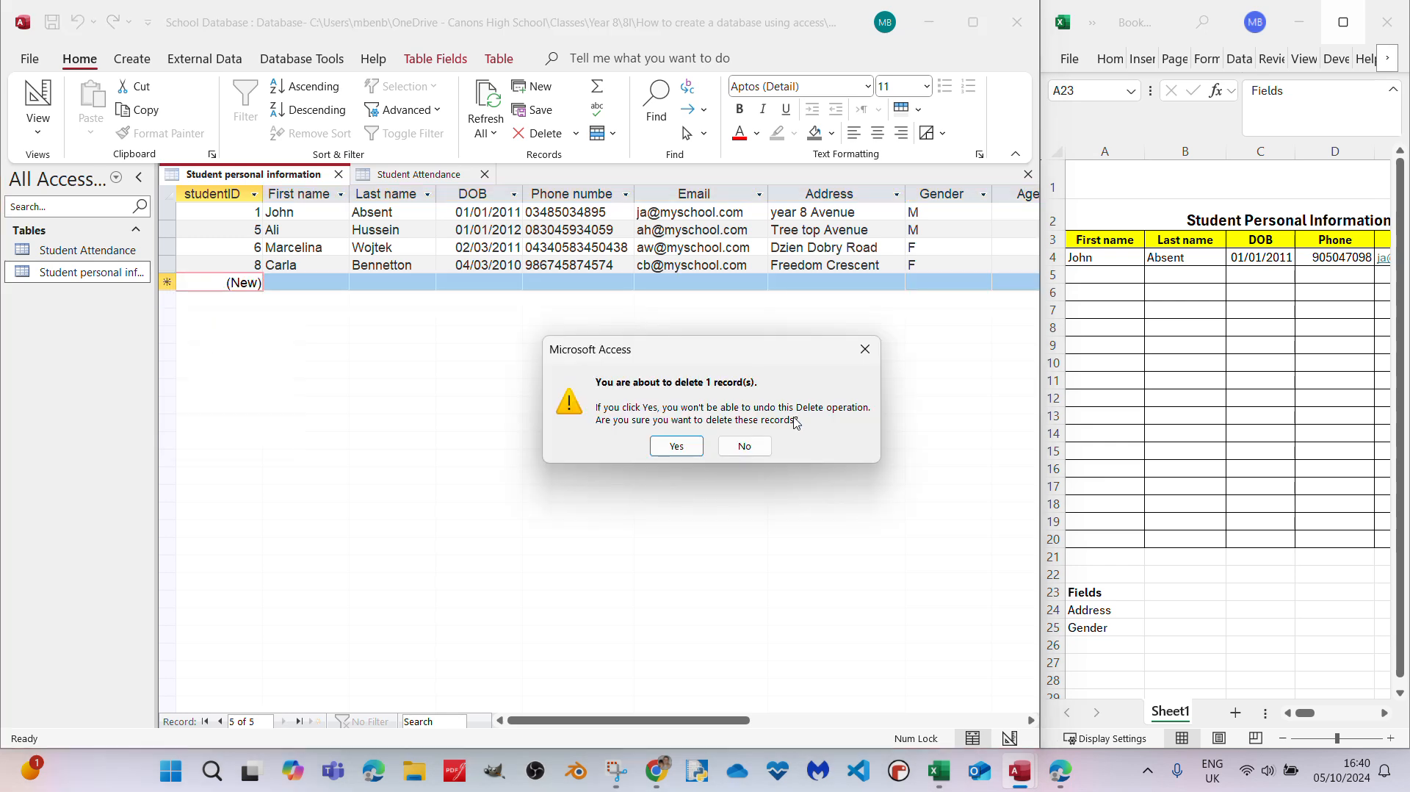
pyautogui.click(688, 448)
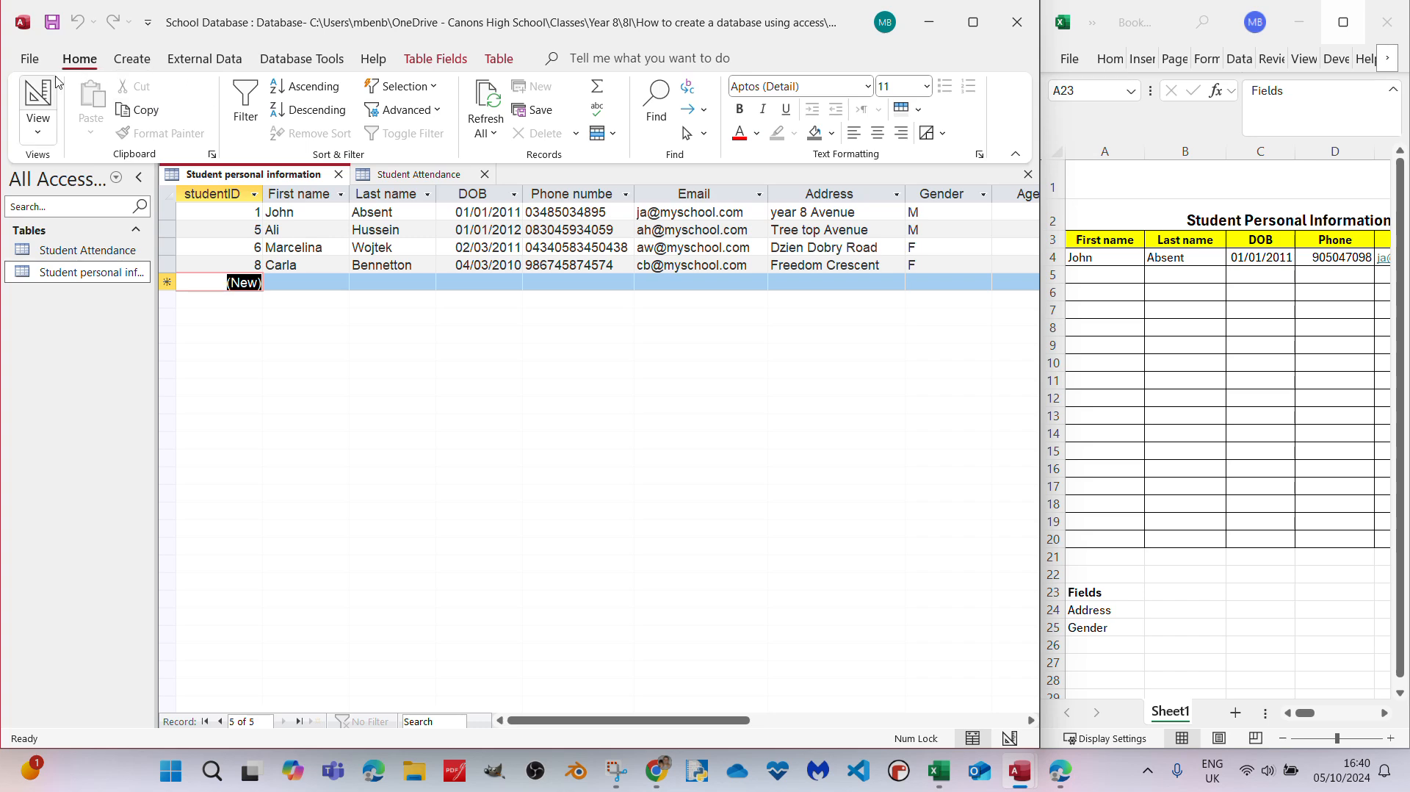
# - Set the First name field's Required property to Yes in Design view
pyautogui.click(35, 99)
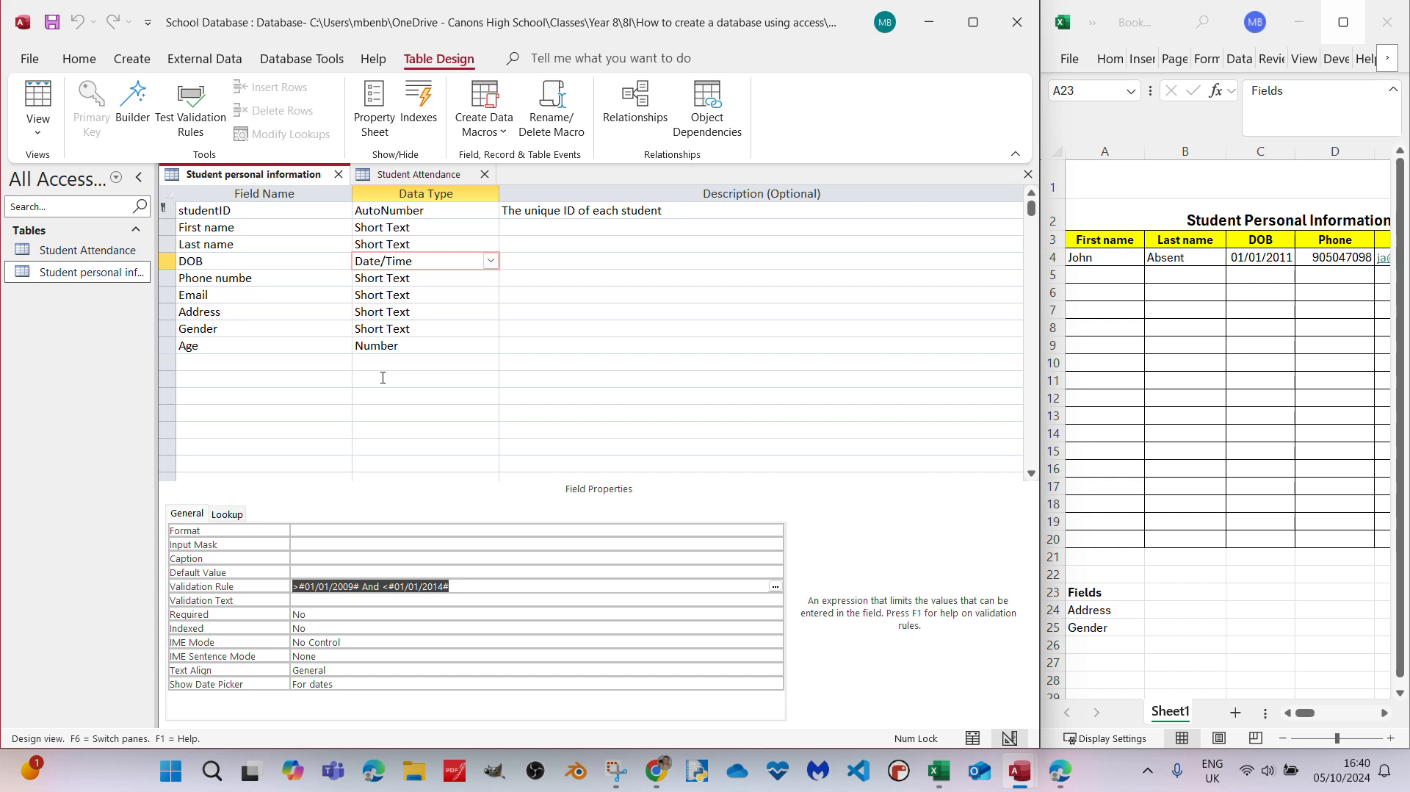
pyautogui.click(239, 226)
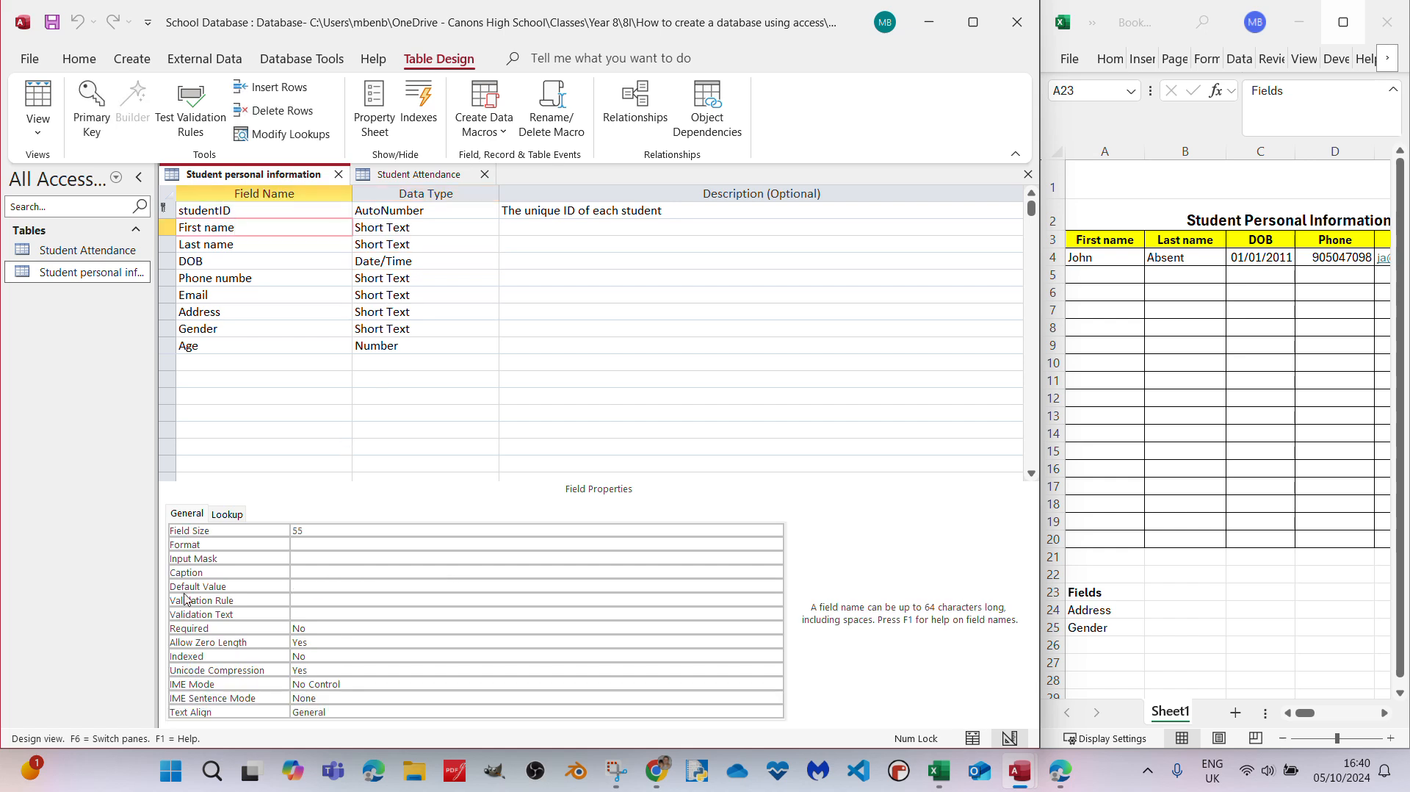
pyautogui.click(233, 631)
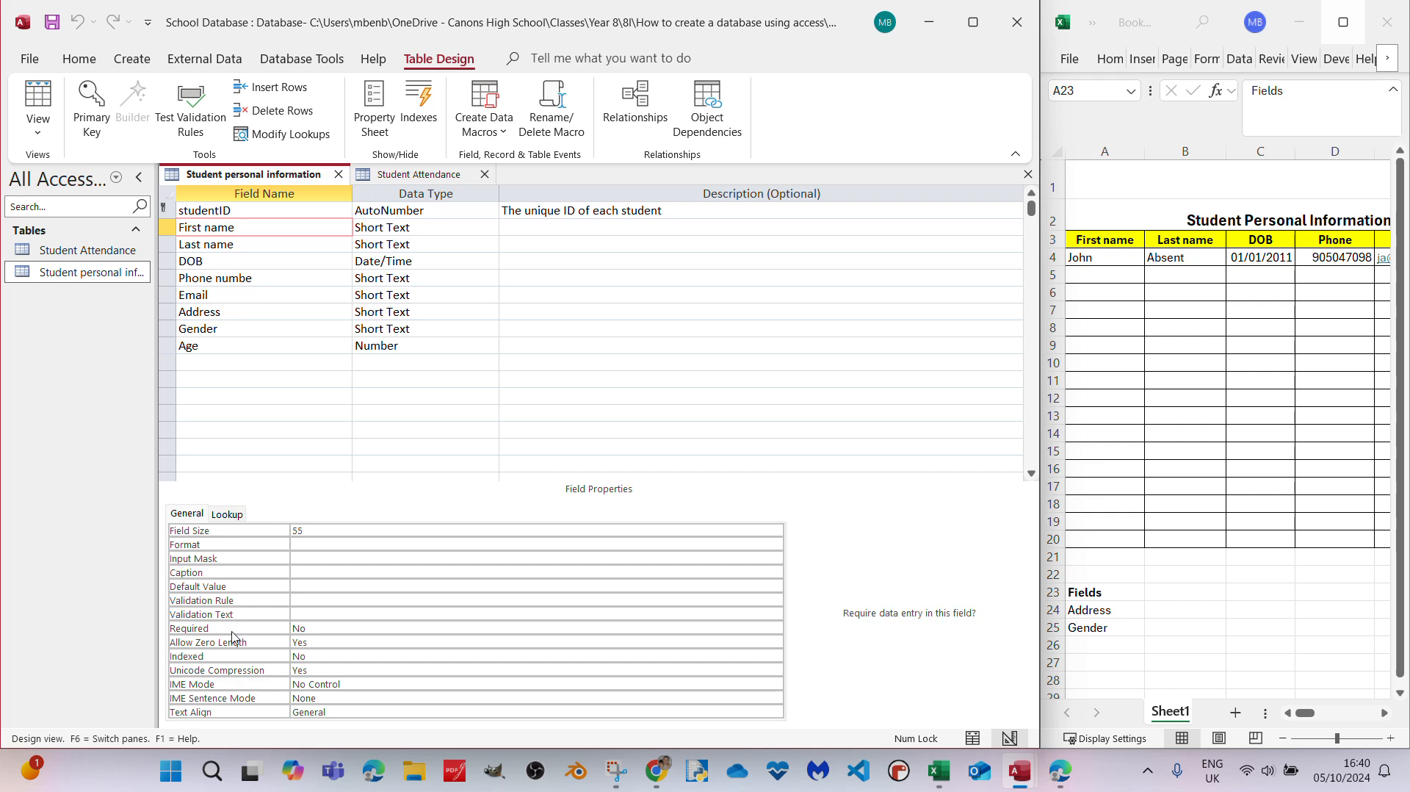
pyautogui.click(775, 628)
pyautogui.click(434, 636)
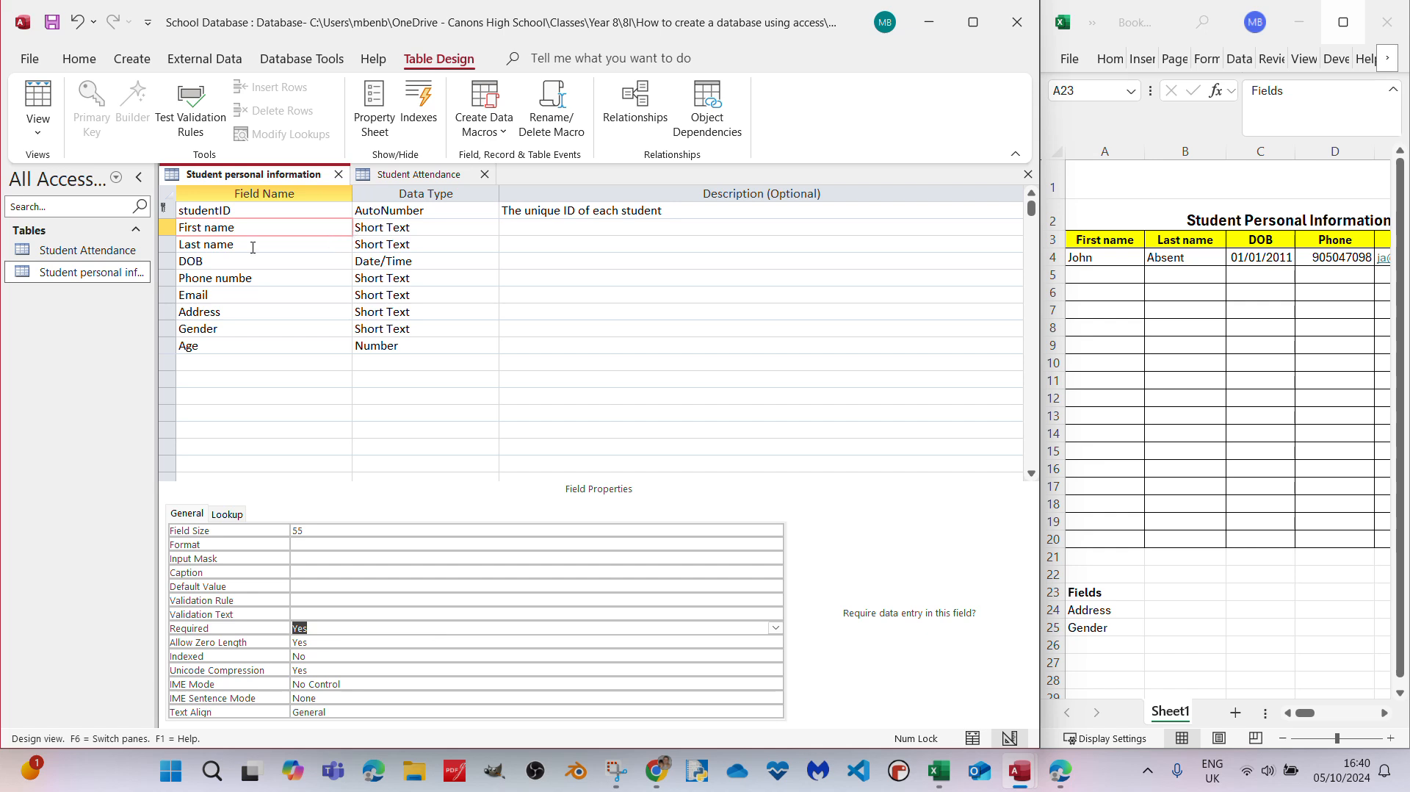
# - Set the Required property to Yes for both the Last name and DOB fields
pyautogui.click(331, 243)
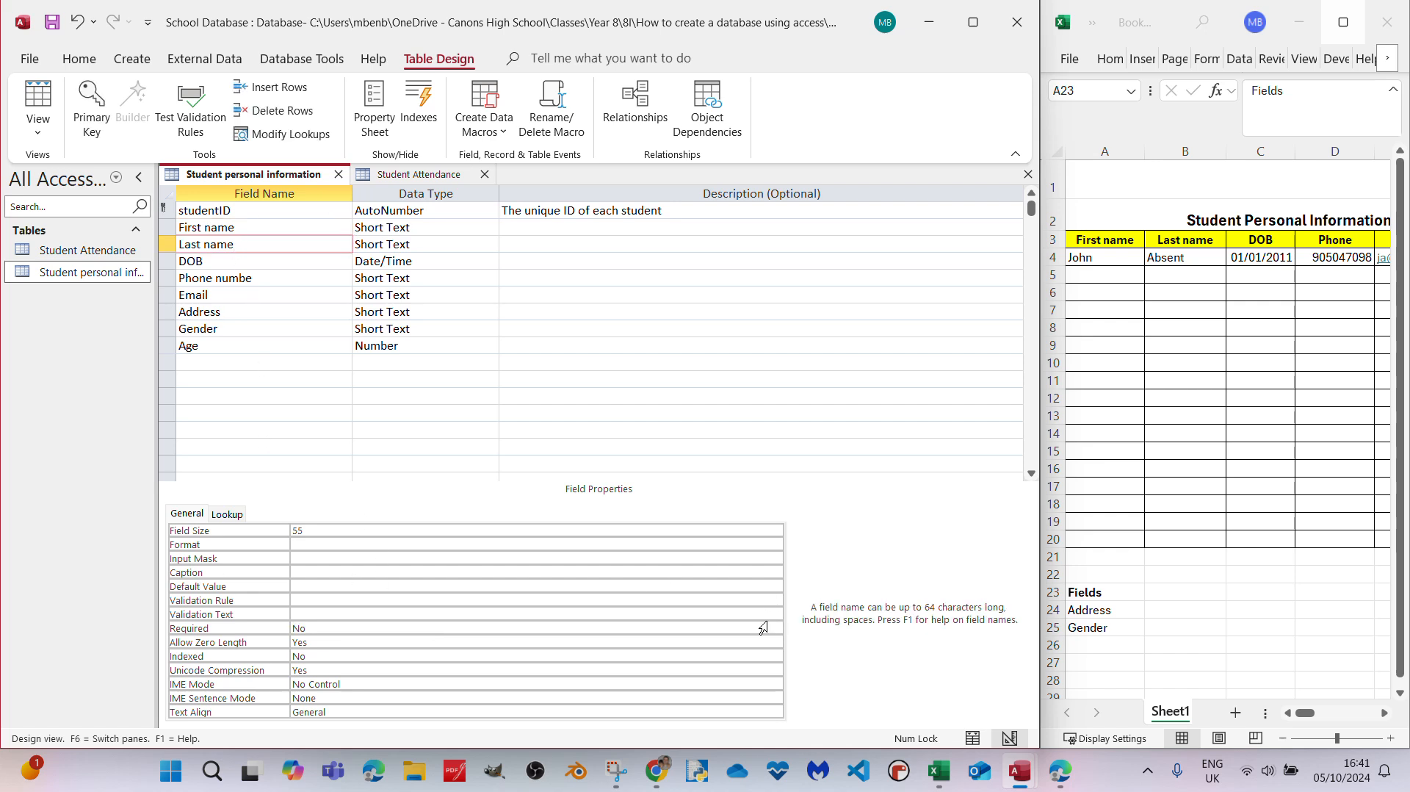
pyautogui.click(776, 628)
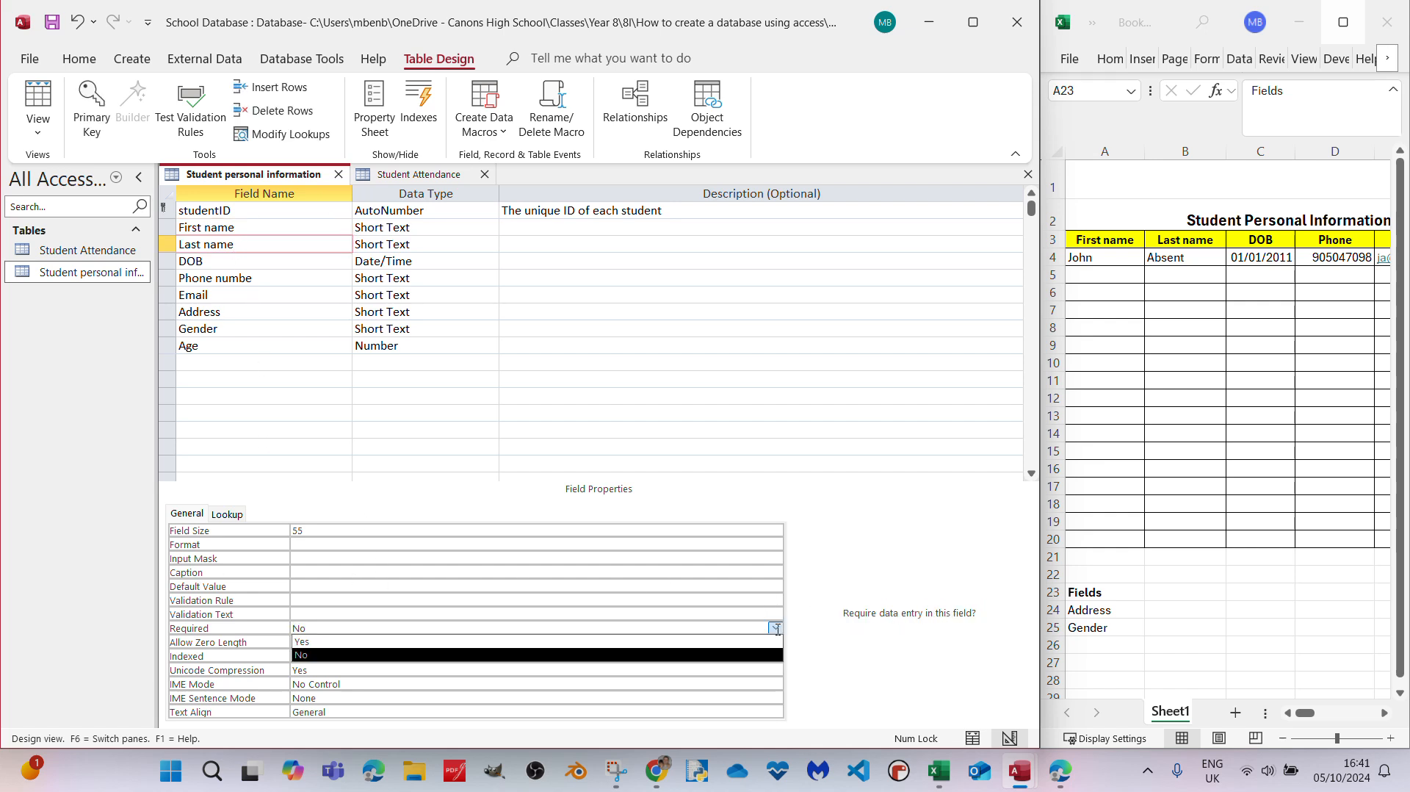
pyautogui.click(301, 644)
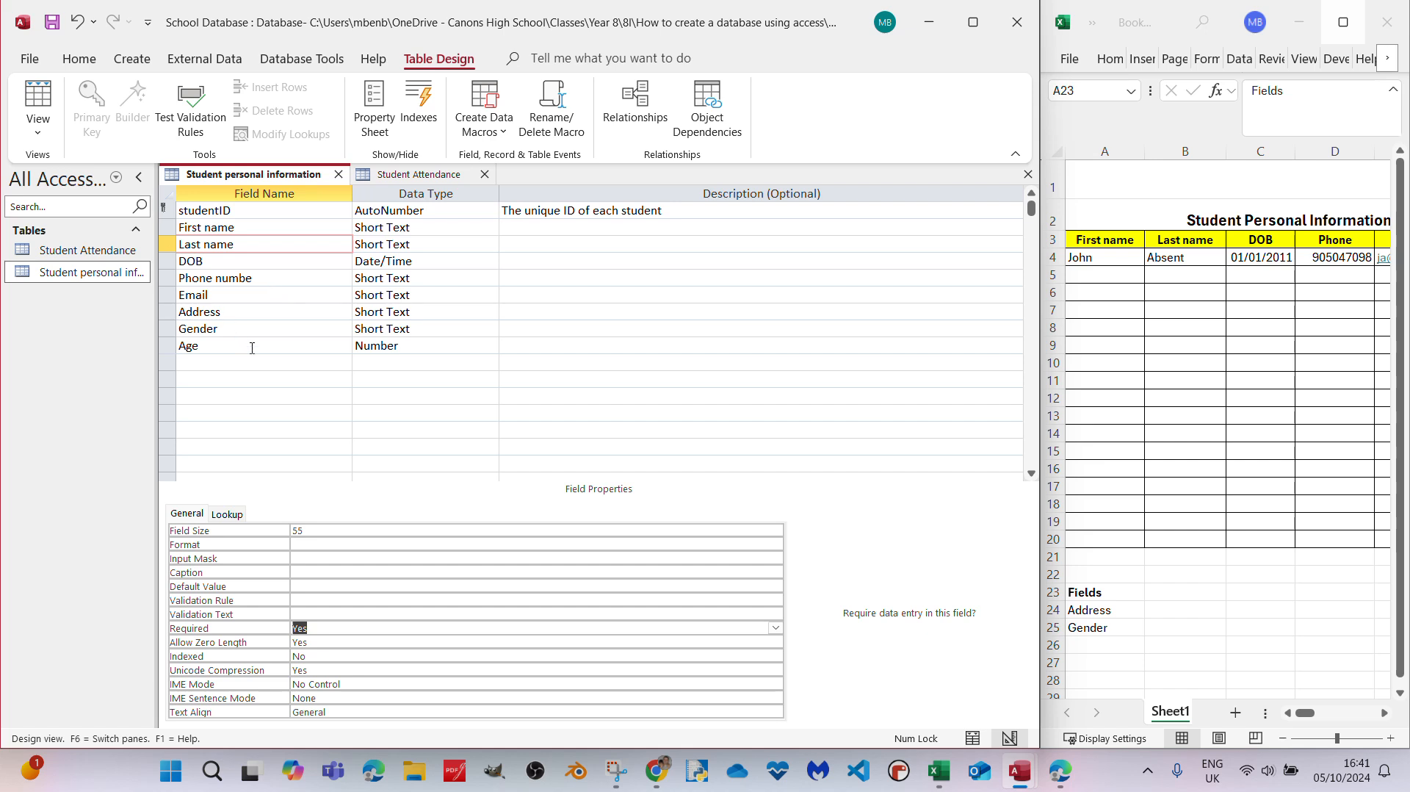
pyautogui.click(252, 262)
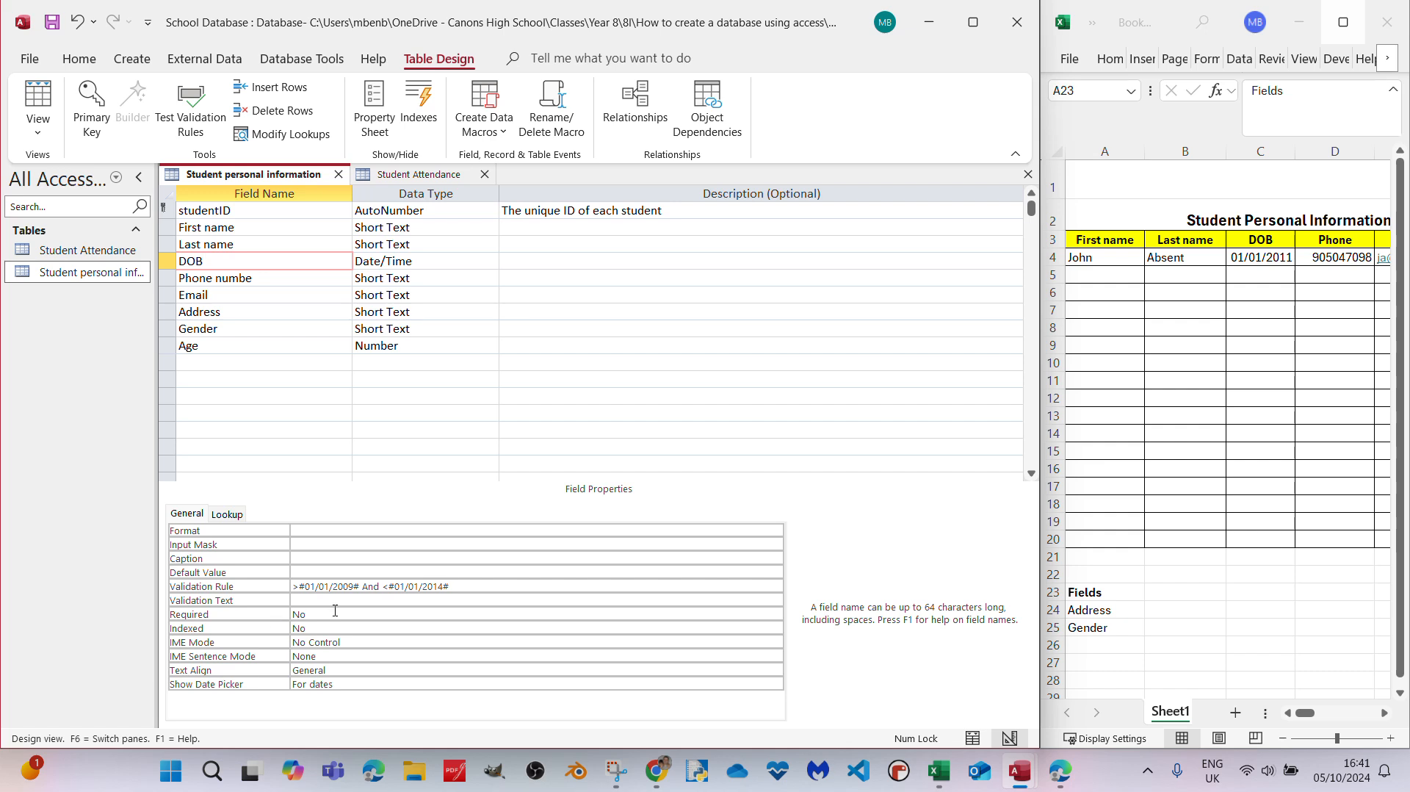
pyautogui.click(415, 614)
pyautogui.click(776, 615)
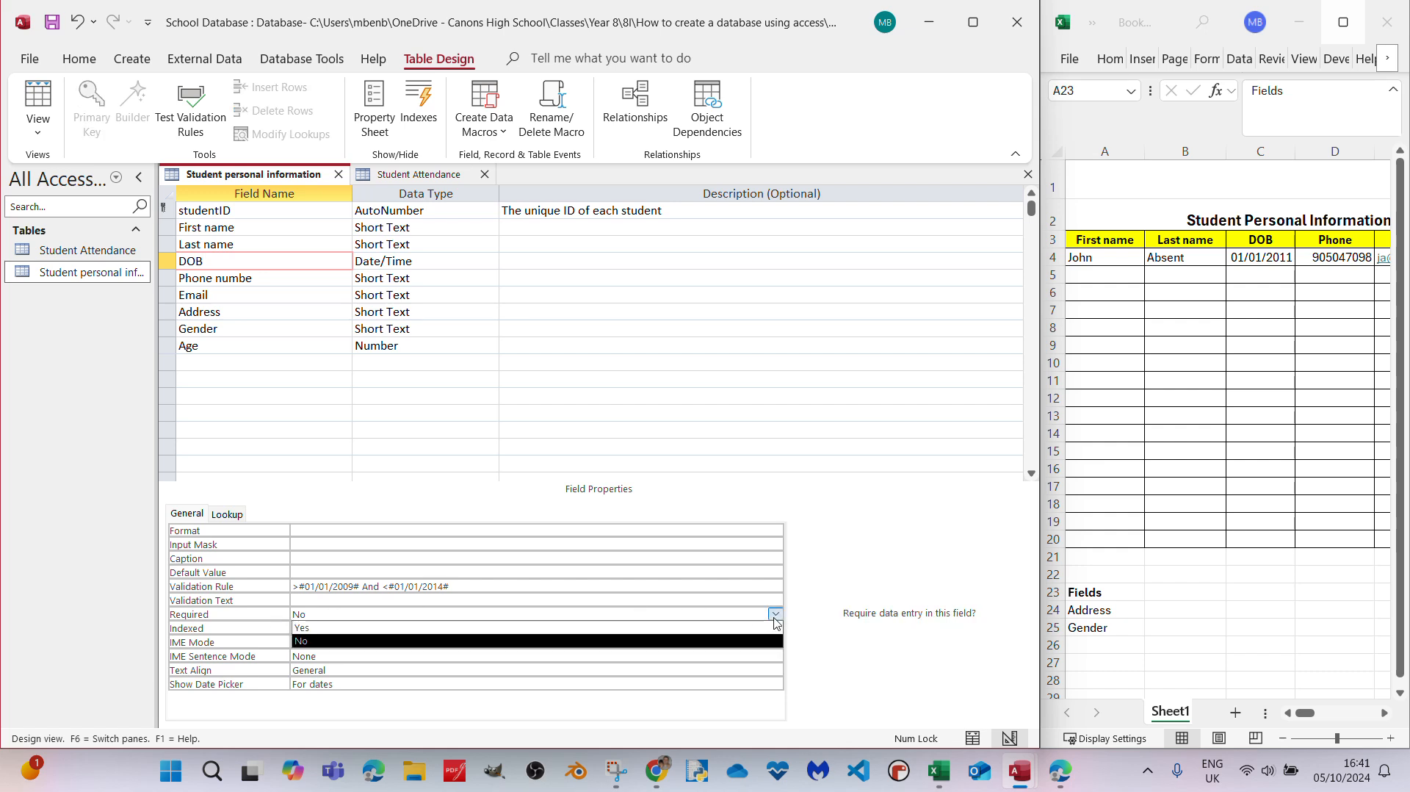
pyautogui.click(373, 627)
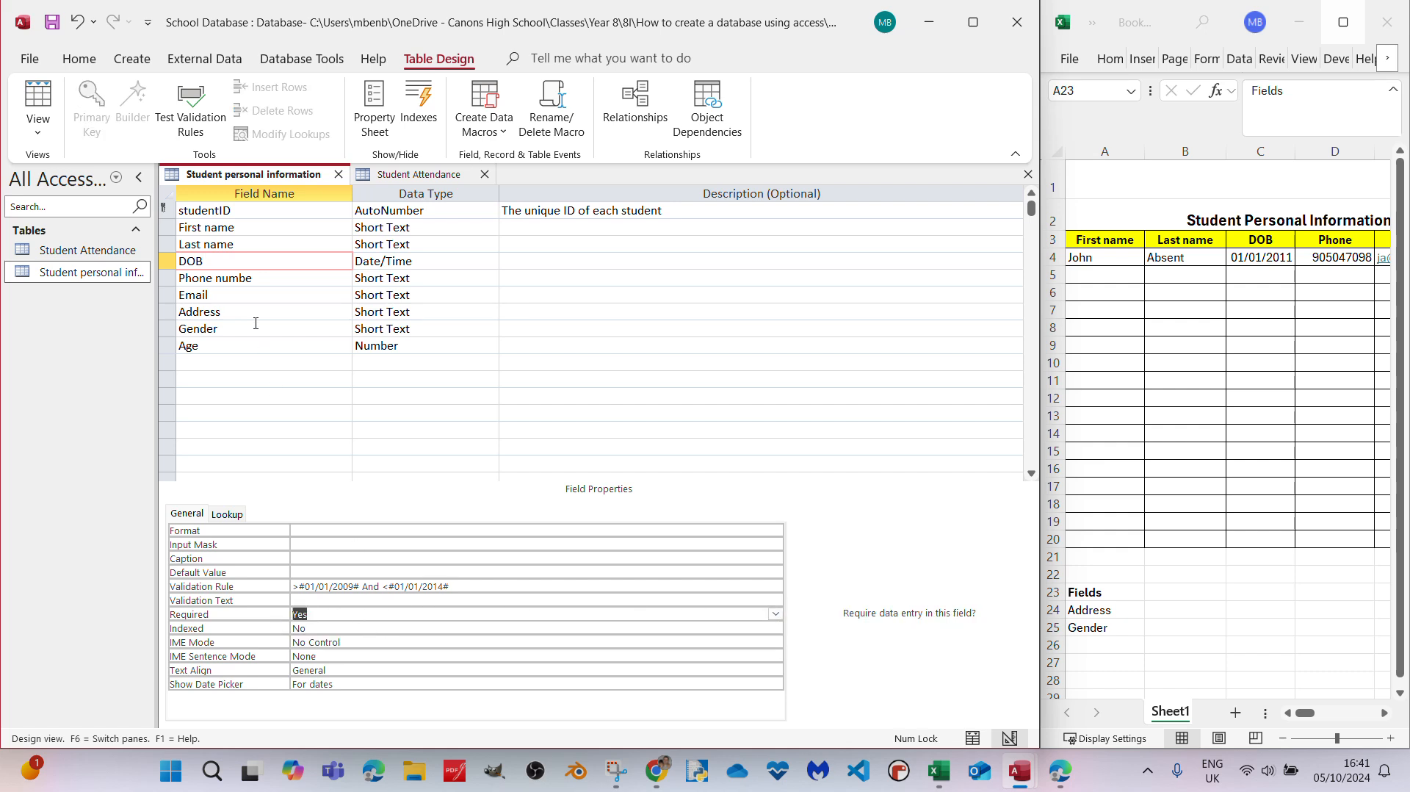
# - Make the phone number field required and correct its misspelled field name to Phone number
pyautogui.click(221, 279)
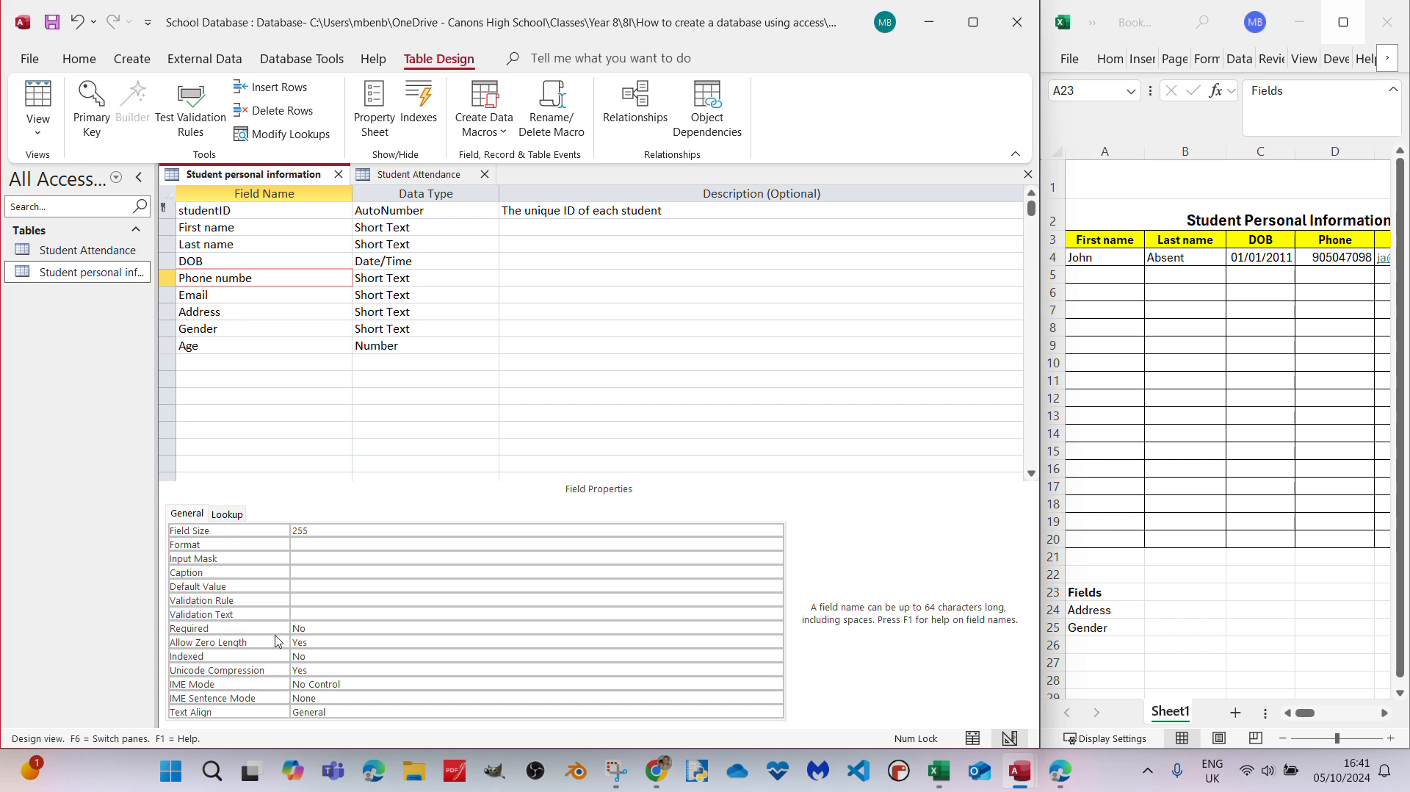
pyautogui.click(395, 627)
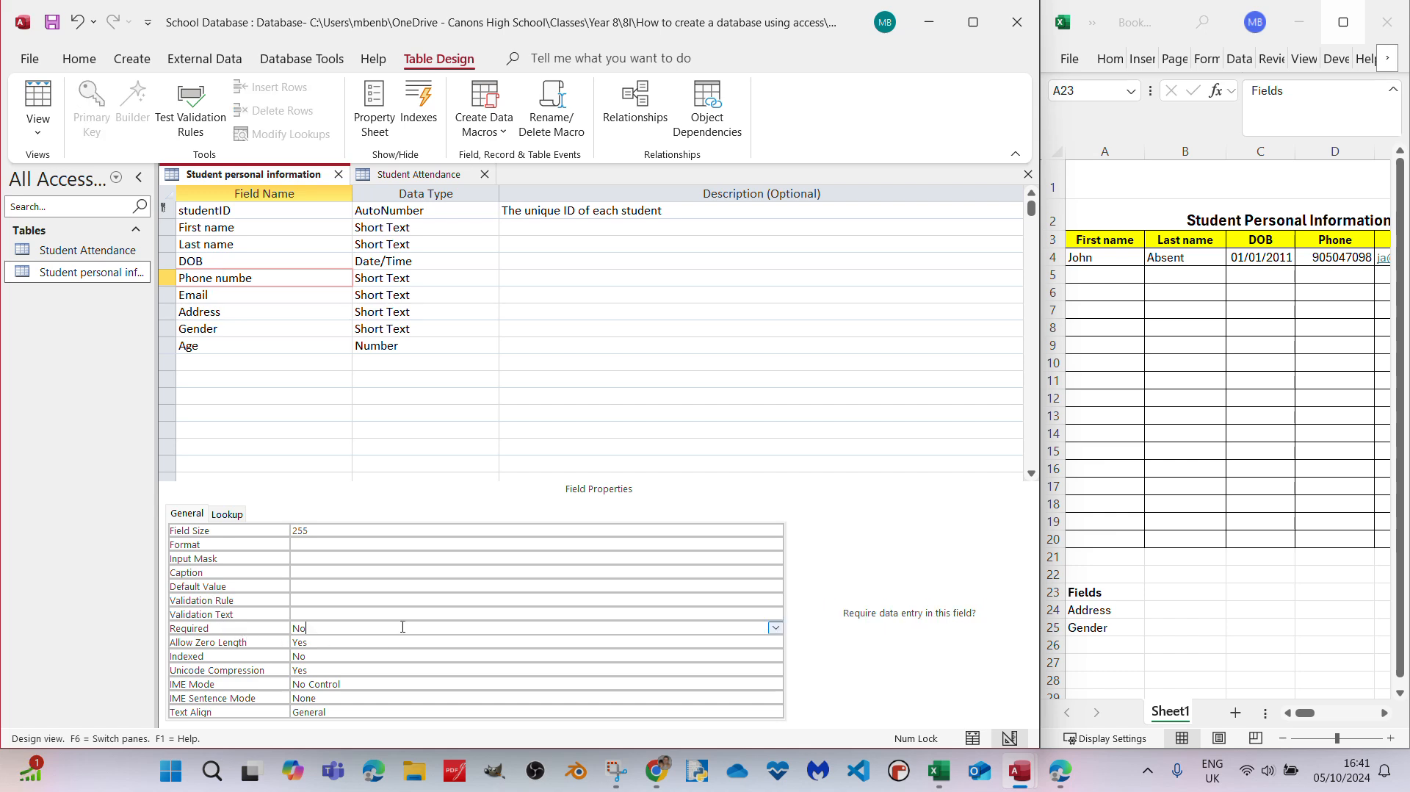
pyautogui.click(775, 628)
pyautogui.click(308, 641)
pyautogui.click(254, 296)
pyautogui.click(278, 282)
pyautogui.write('r')
# - Set the Email field's Required property to Yes
pyautogui.click(275, 300)
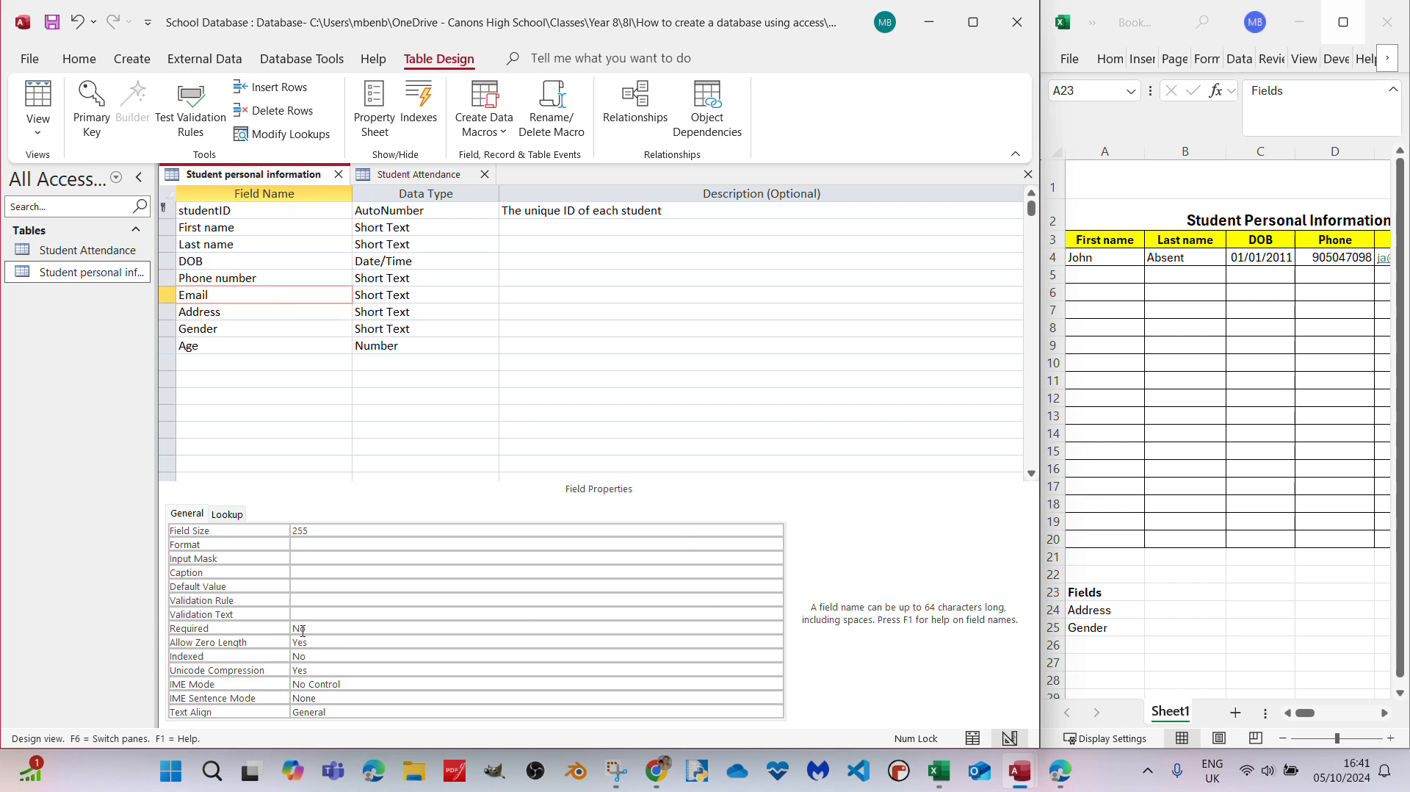
pyautogui.click(726, 633)
pyautogui.click(776, 628)
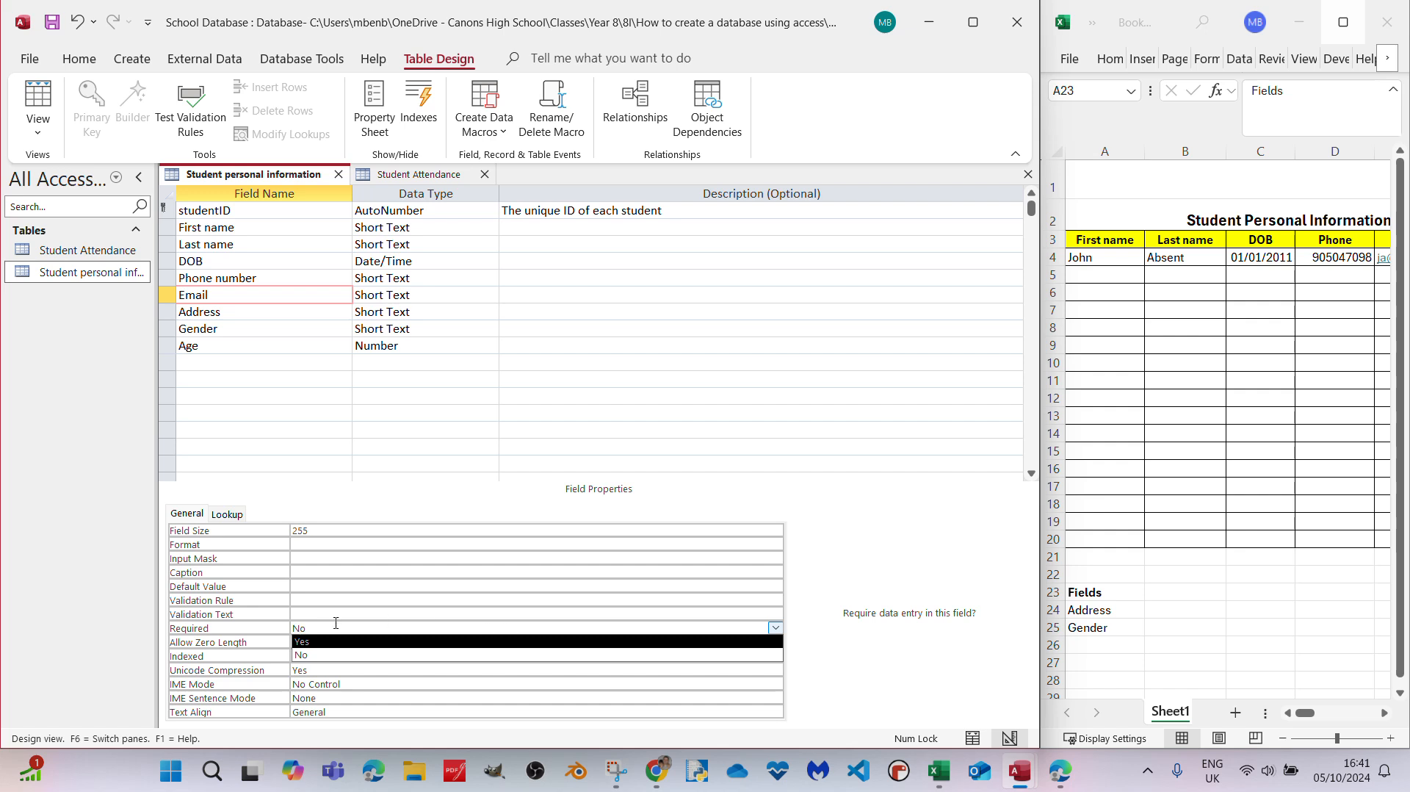
pyautogui.click(301, 655)
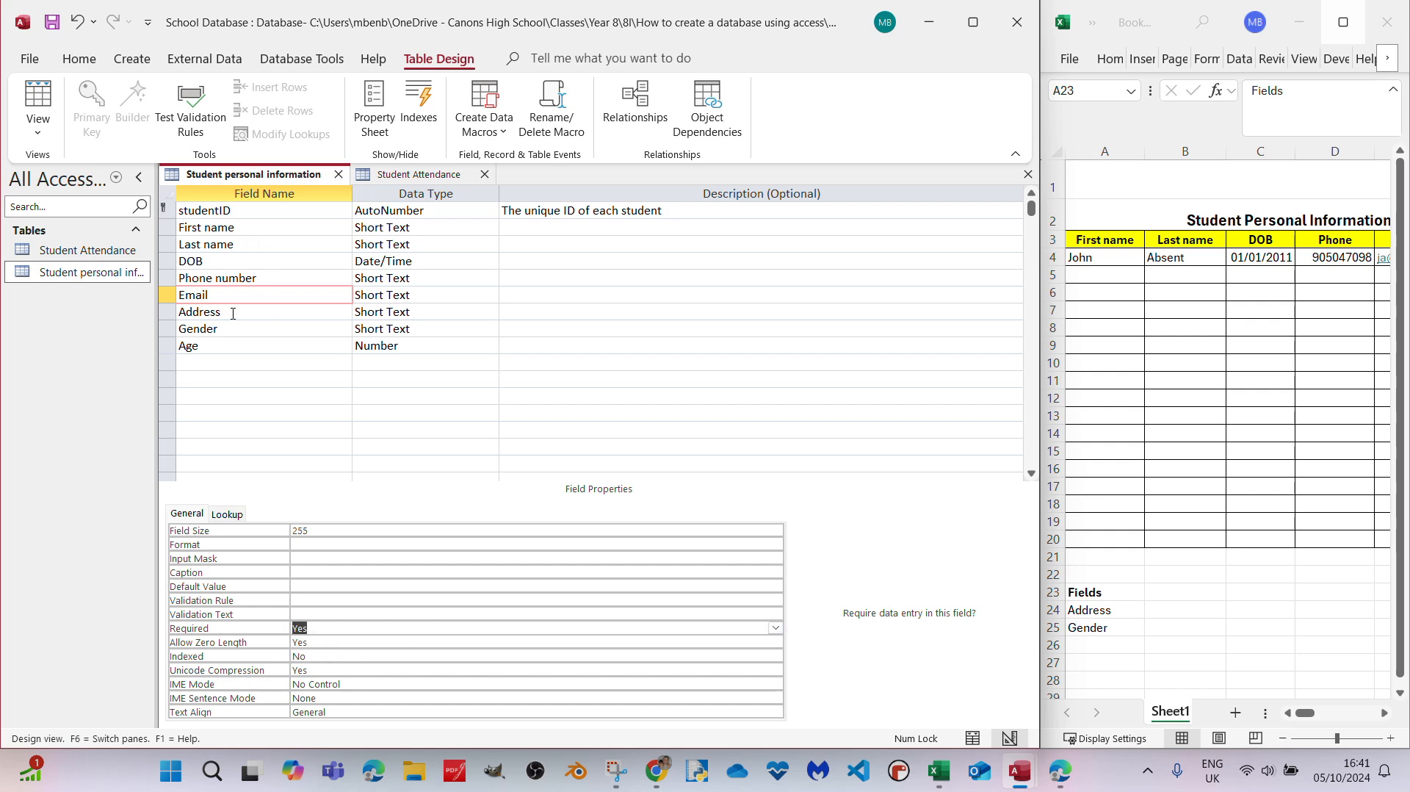
# - Set the Required property to Yes for both the Address and Gender fields
pyautogui.click(279, 311)
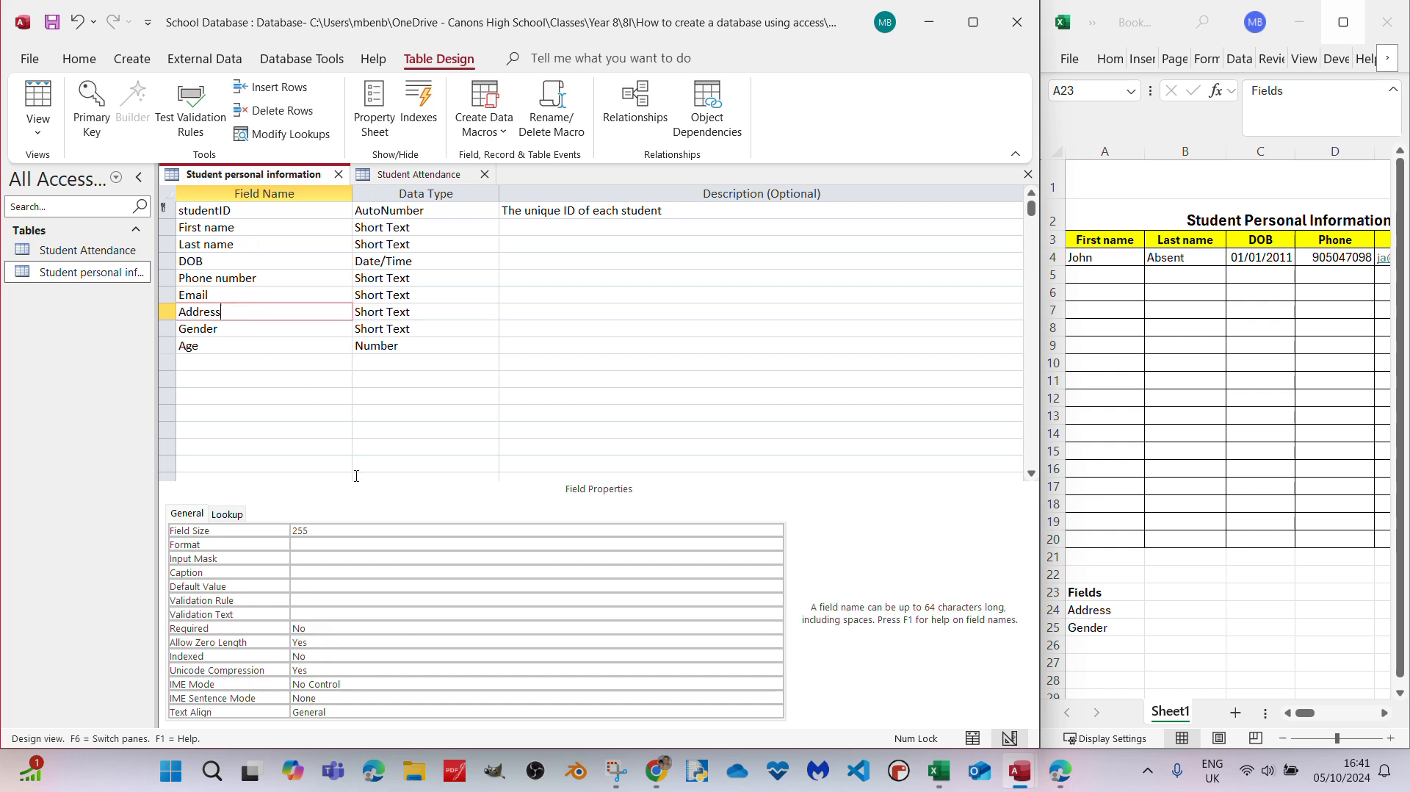
pyautogui.click(305, 628)
pyautogui.click(780, 629)
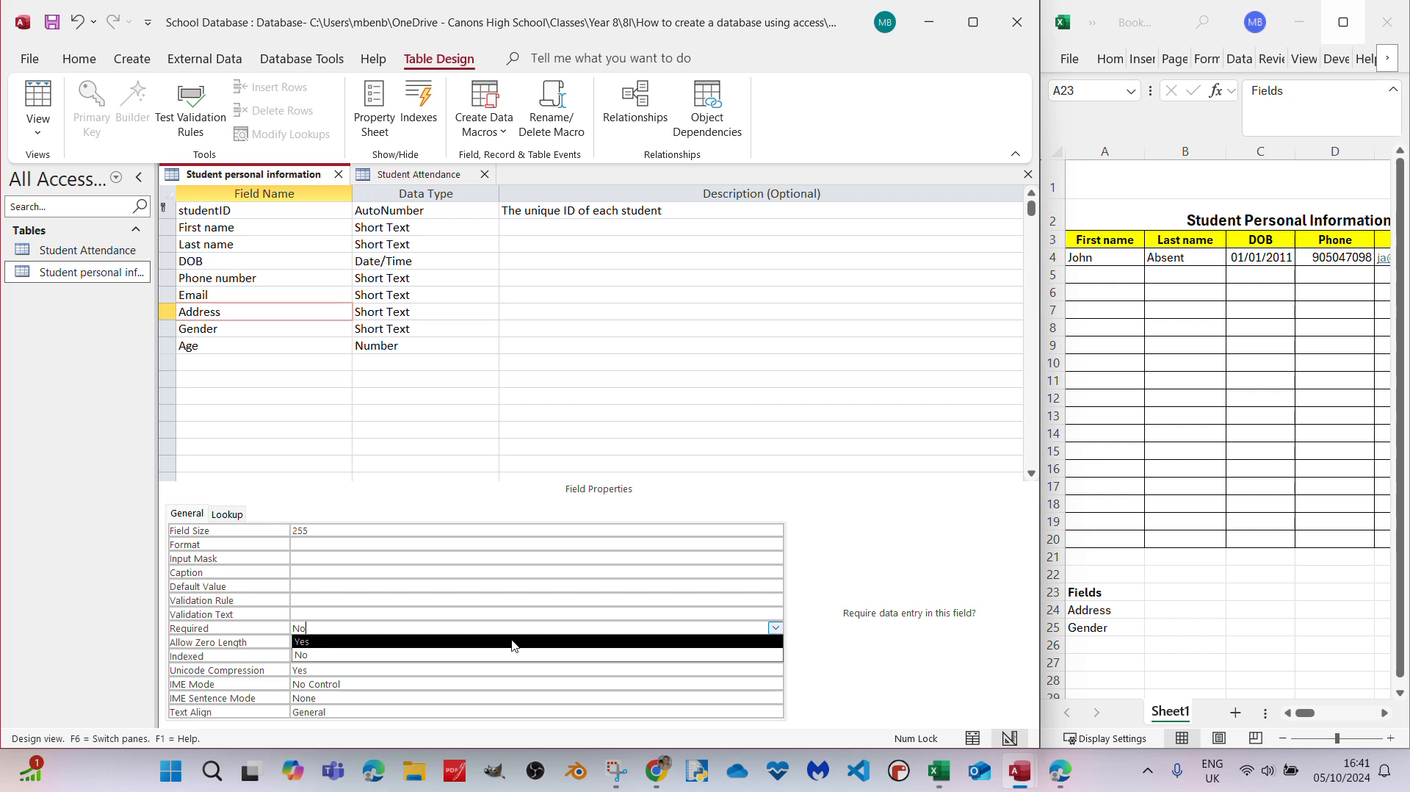
pyautogui.click(342, 642)
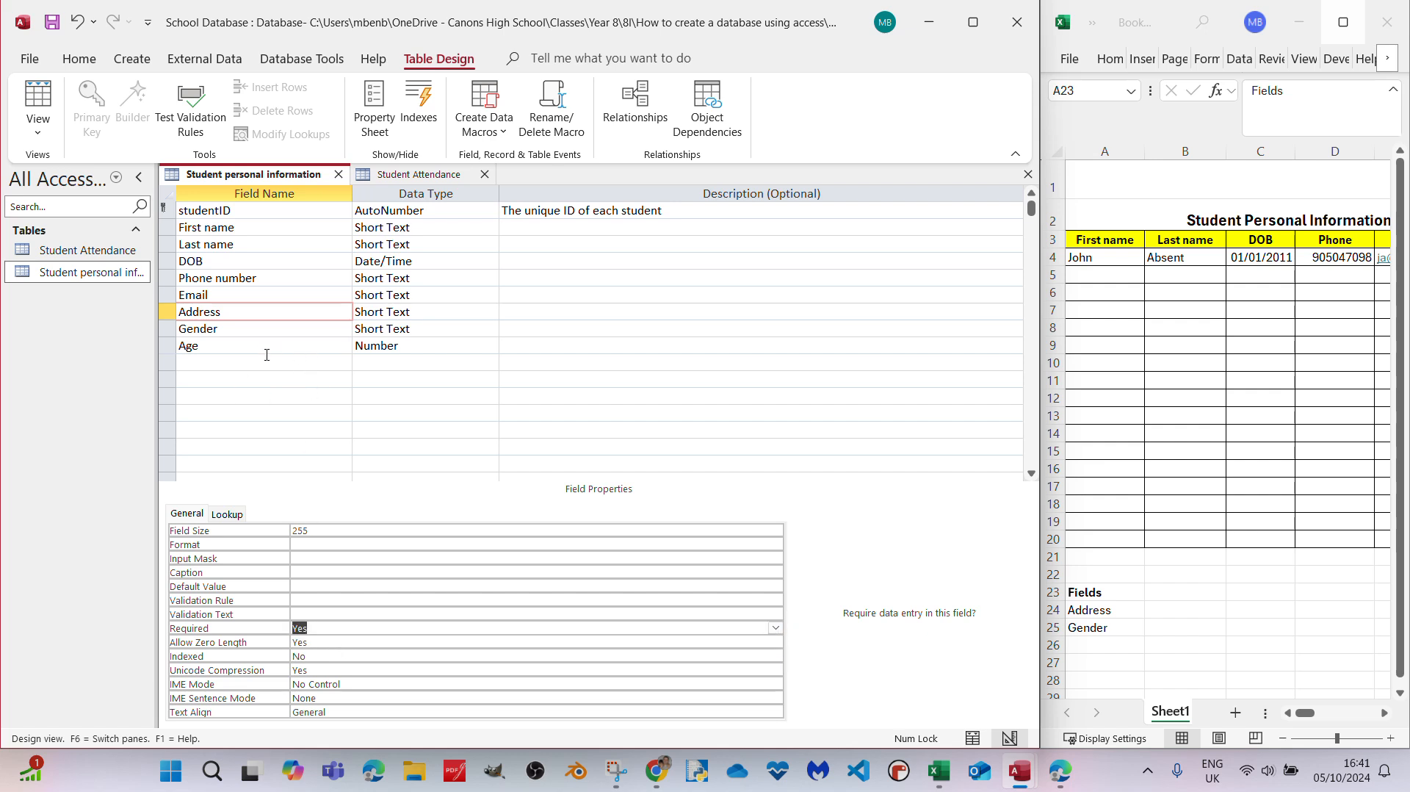
pyautogui.click(257, 328)
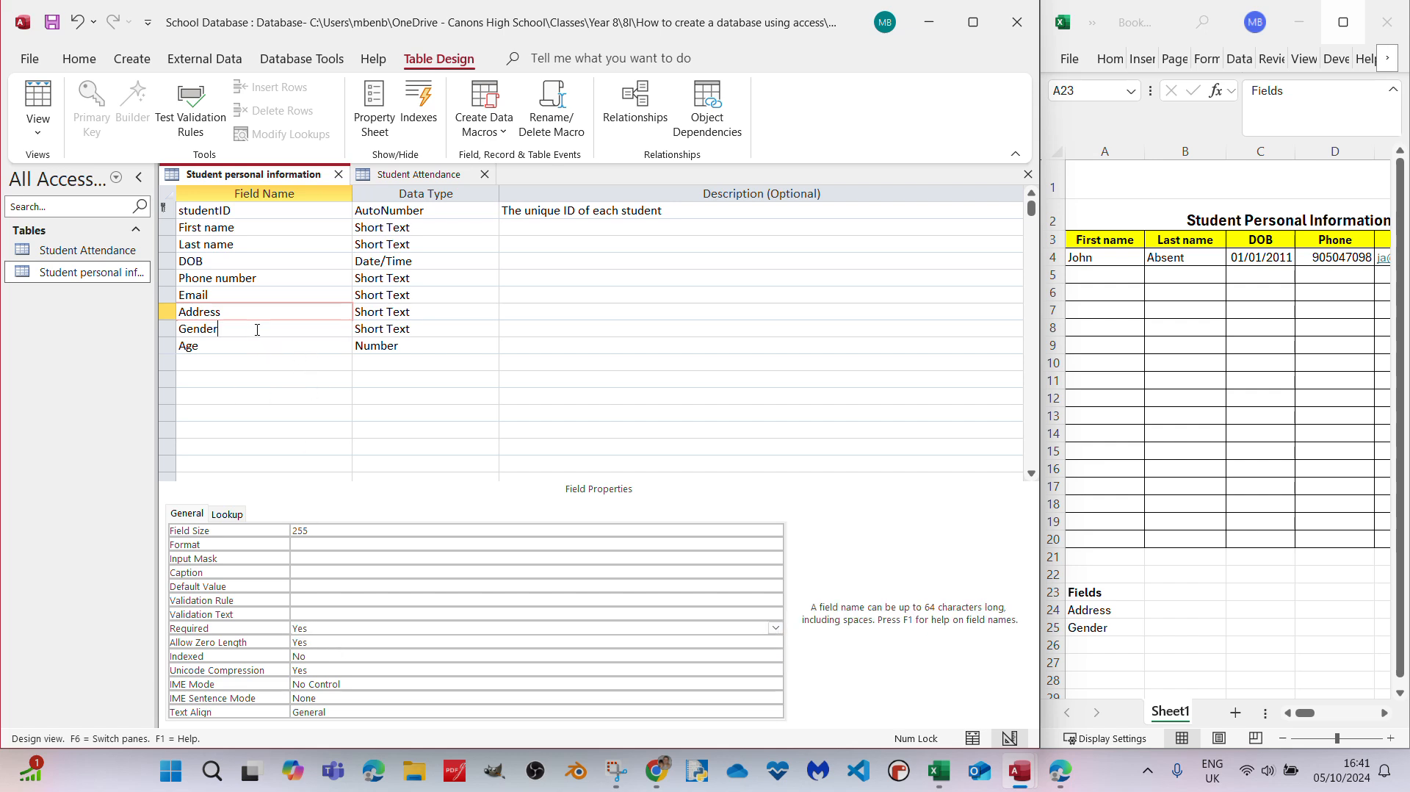
pyautogui.click(327, 628)
pyautogui.click(776, 627)
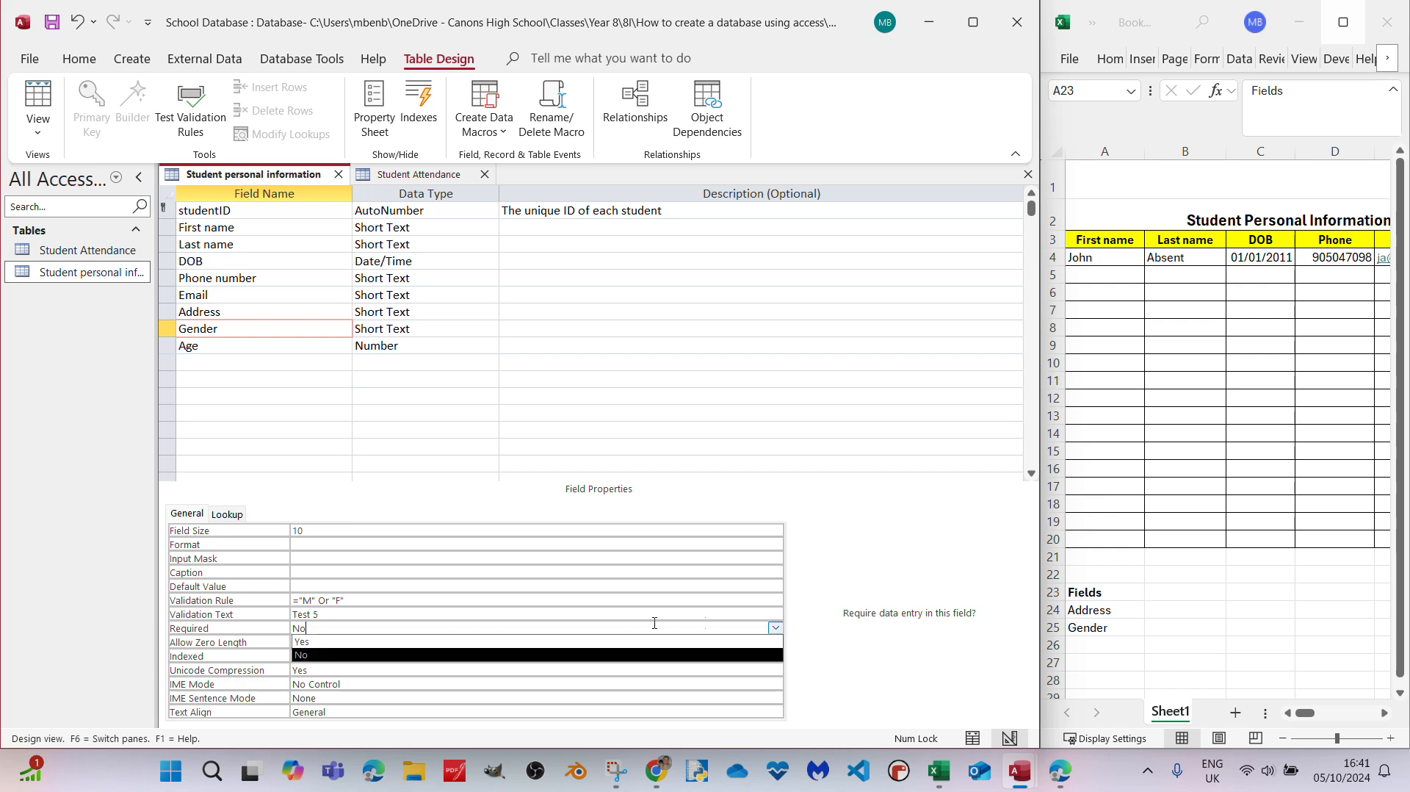
pyautogui.click(411, 641)
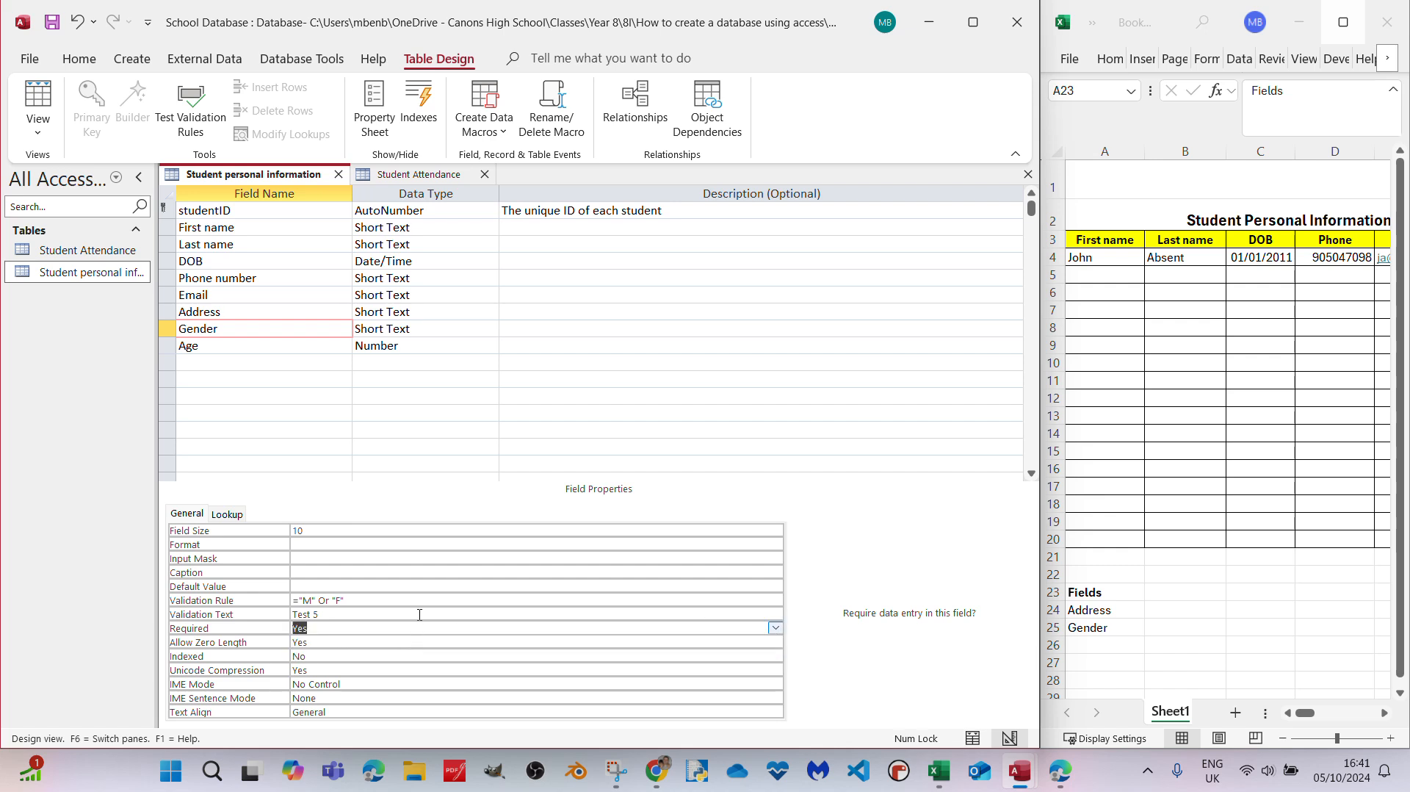
# - Clear the Age field's default value and set its Required property to Yes
pyautogui.click(250, 343)
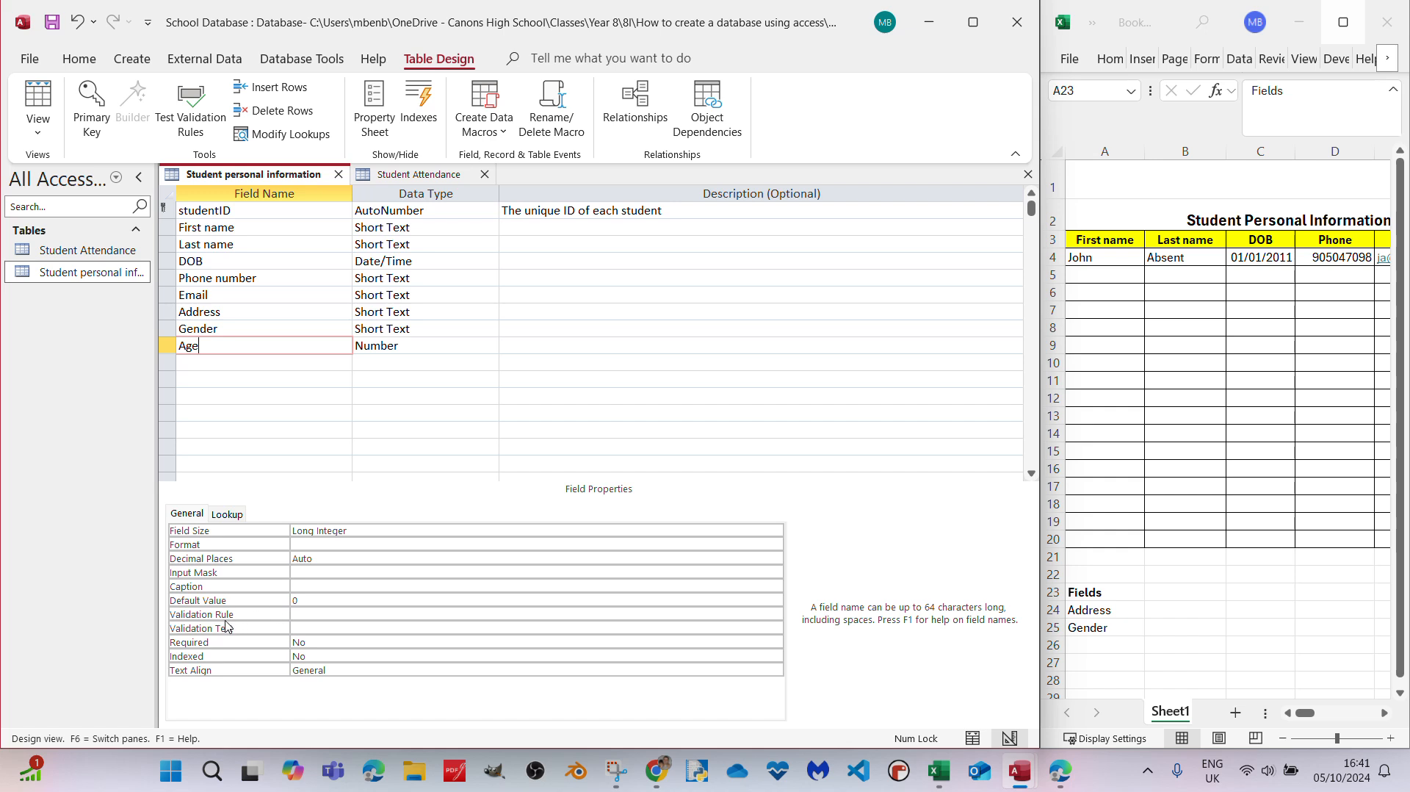
pyautogui.click(321, 599)
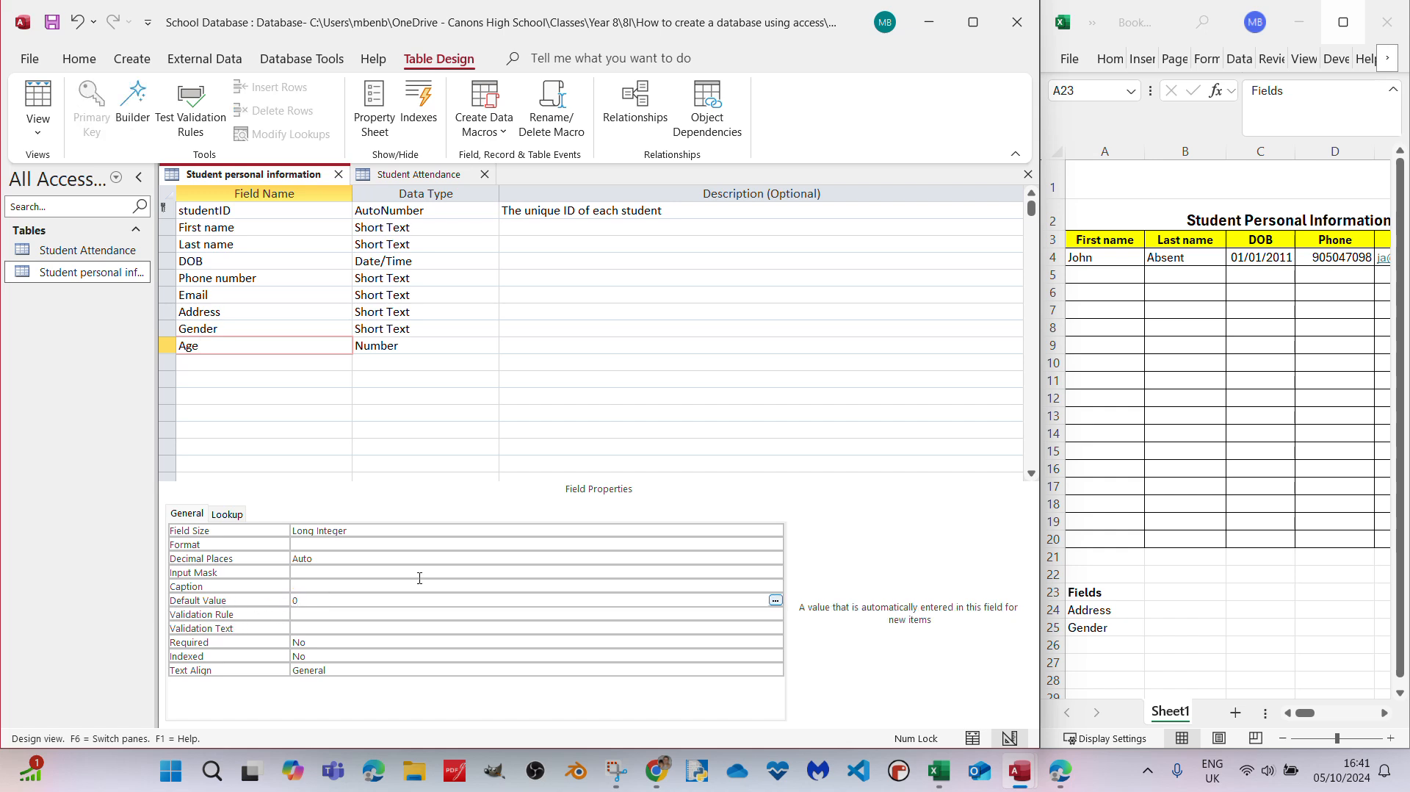
pyautogui.press('BackSpace')
pyautogui.click(310, 616)
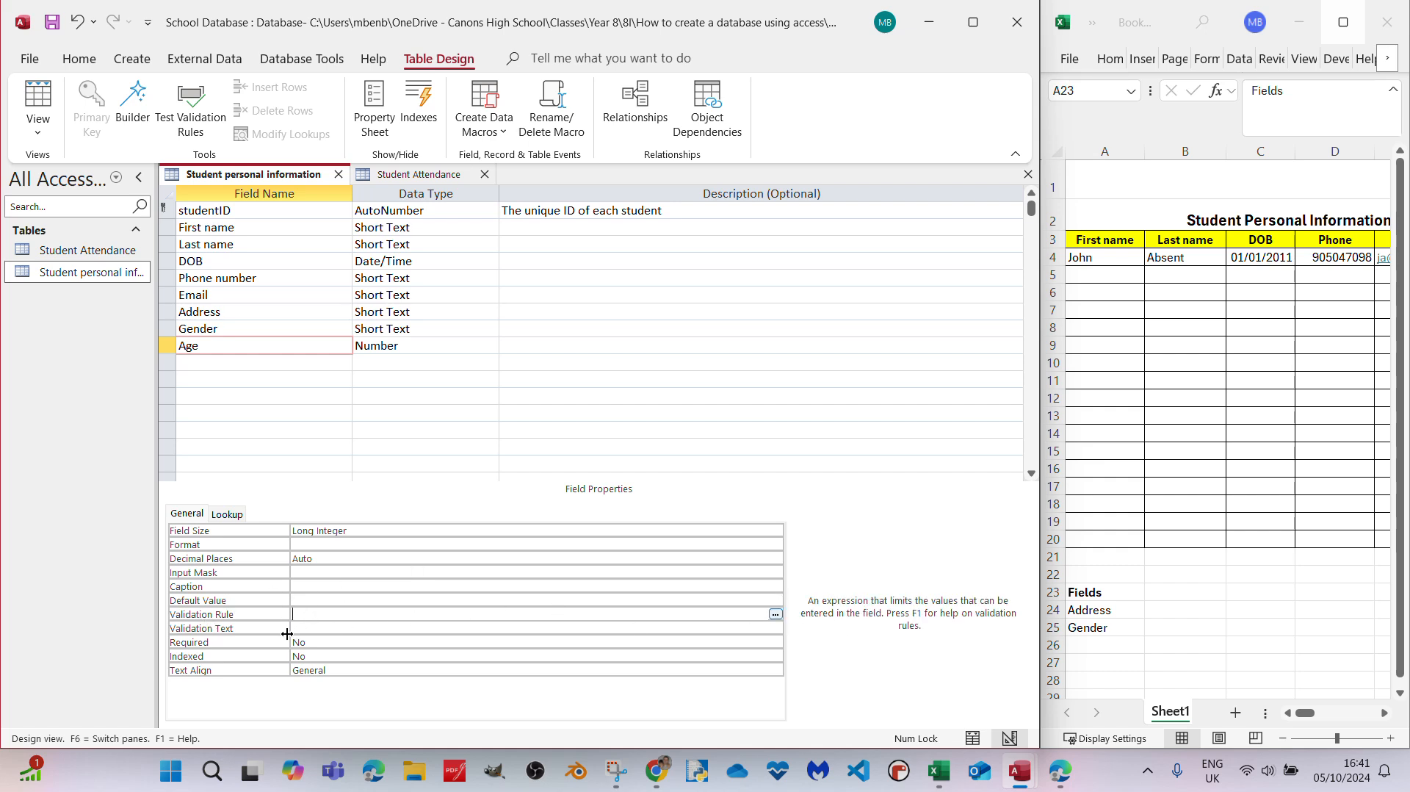
pyautogui.click(318, 640)
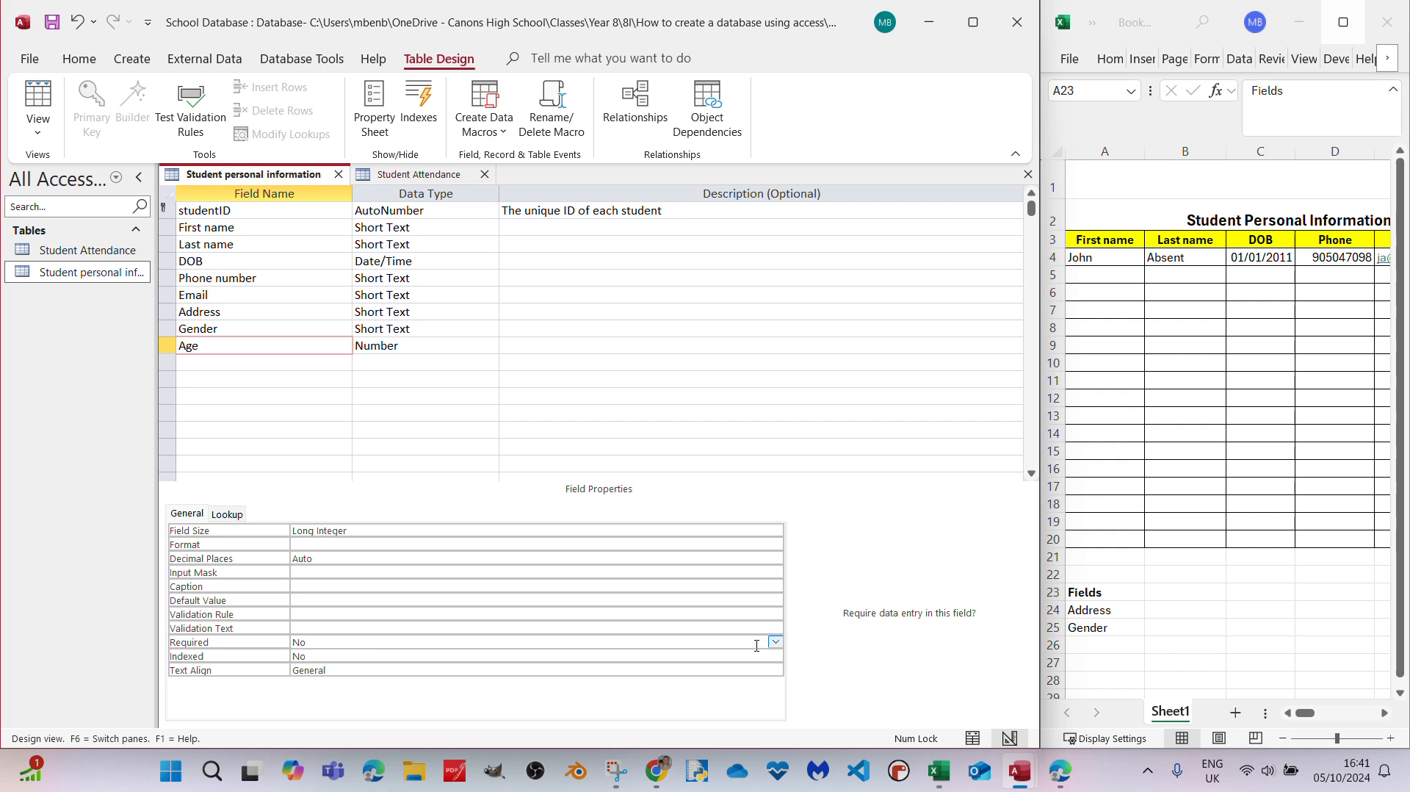
pyautogui.click(775, 642)
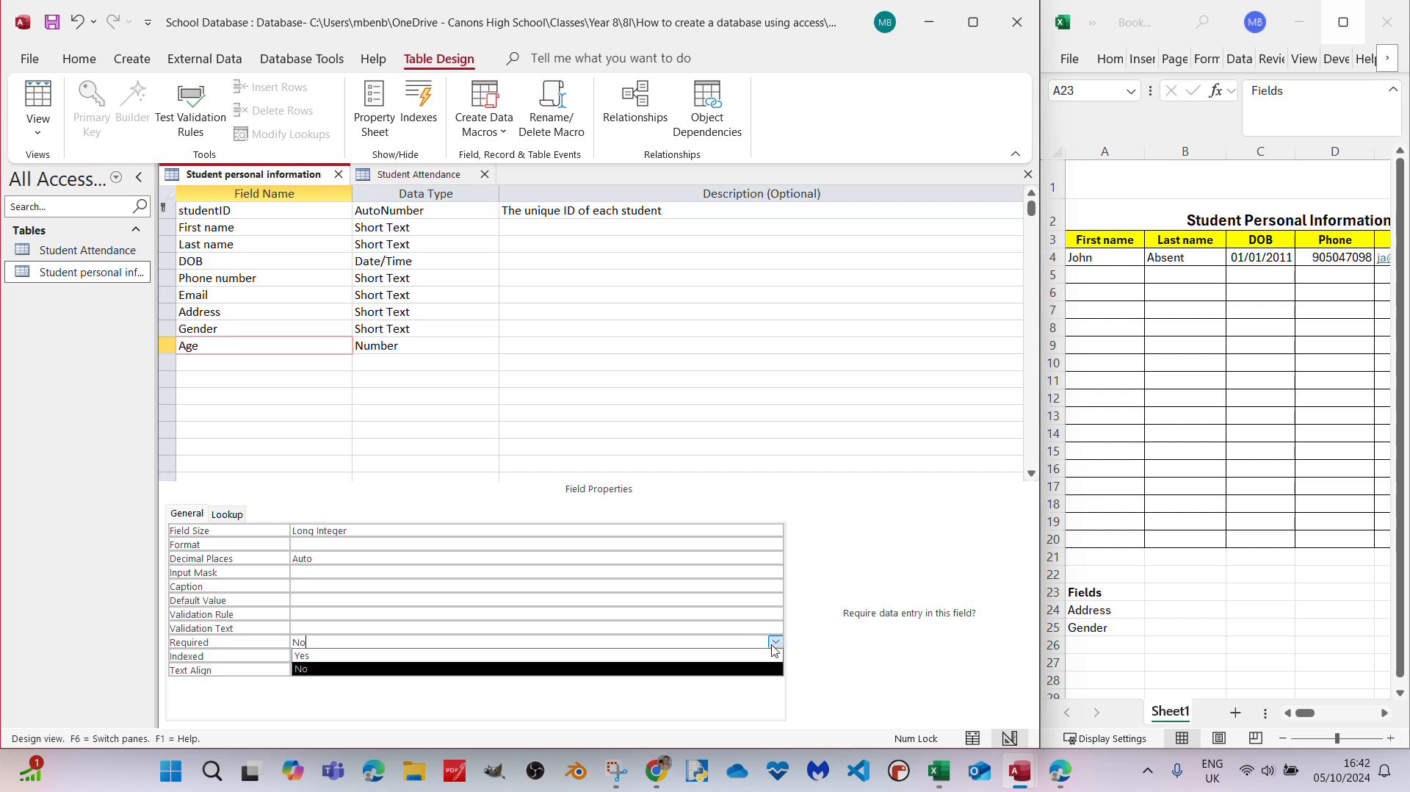
pyautogui.click(397, 656)
# - Set the Field Size of the Age number field to Double
pyautogui.click(375, 528)
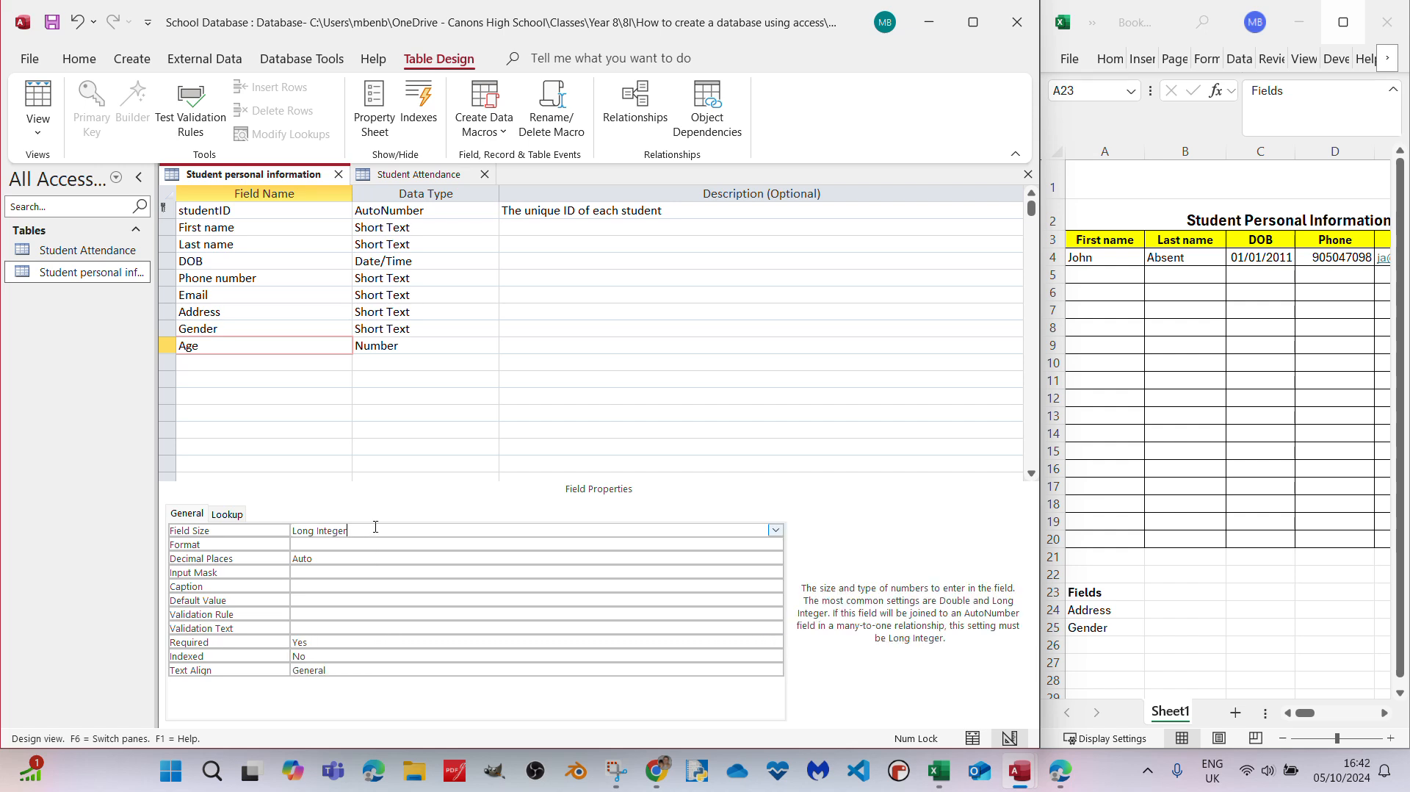
pyautogui.click(422, 342)
pyautogui.click(490, 346)
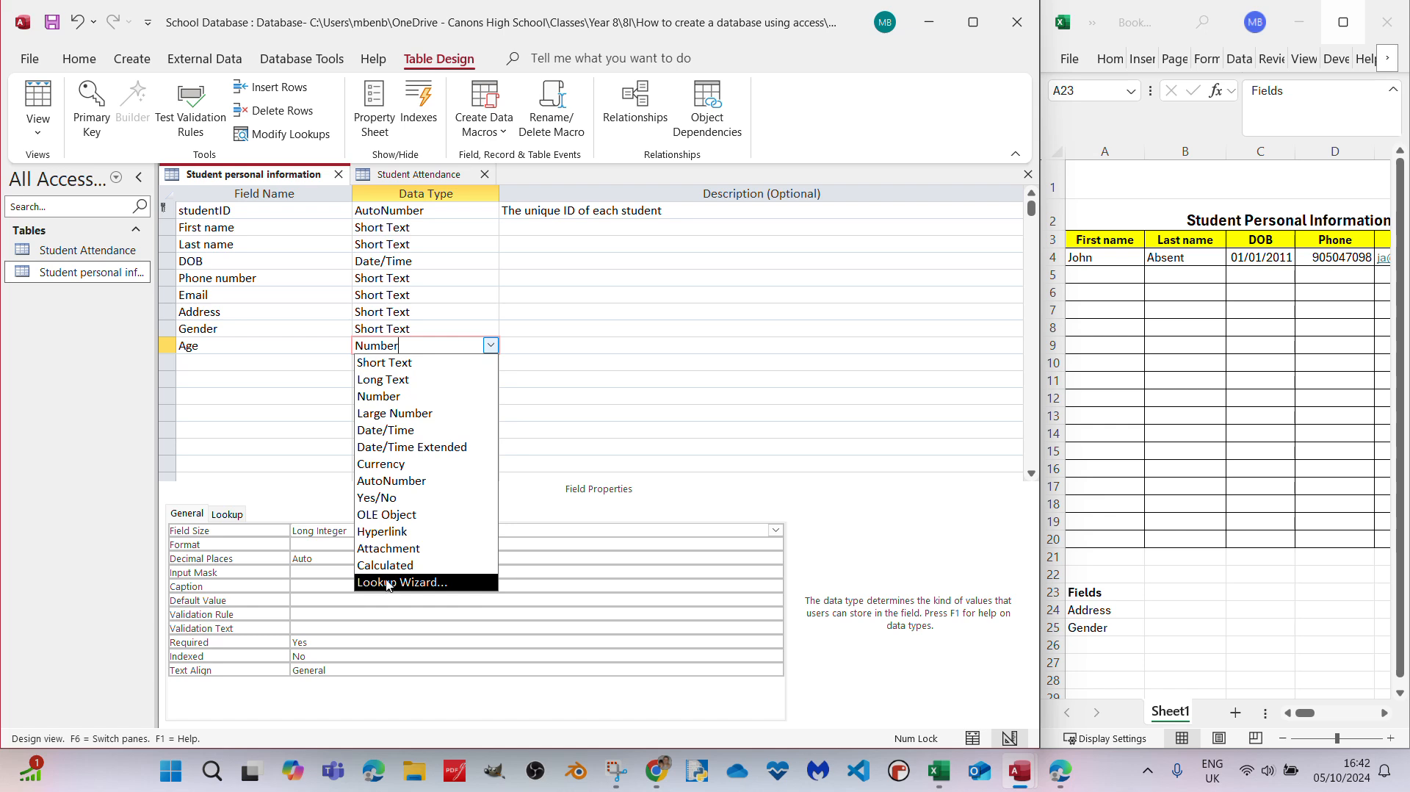
pyautogui.click(318, 530)
pyautogui.click(776, 529)
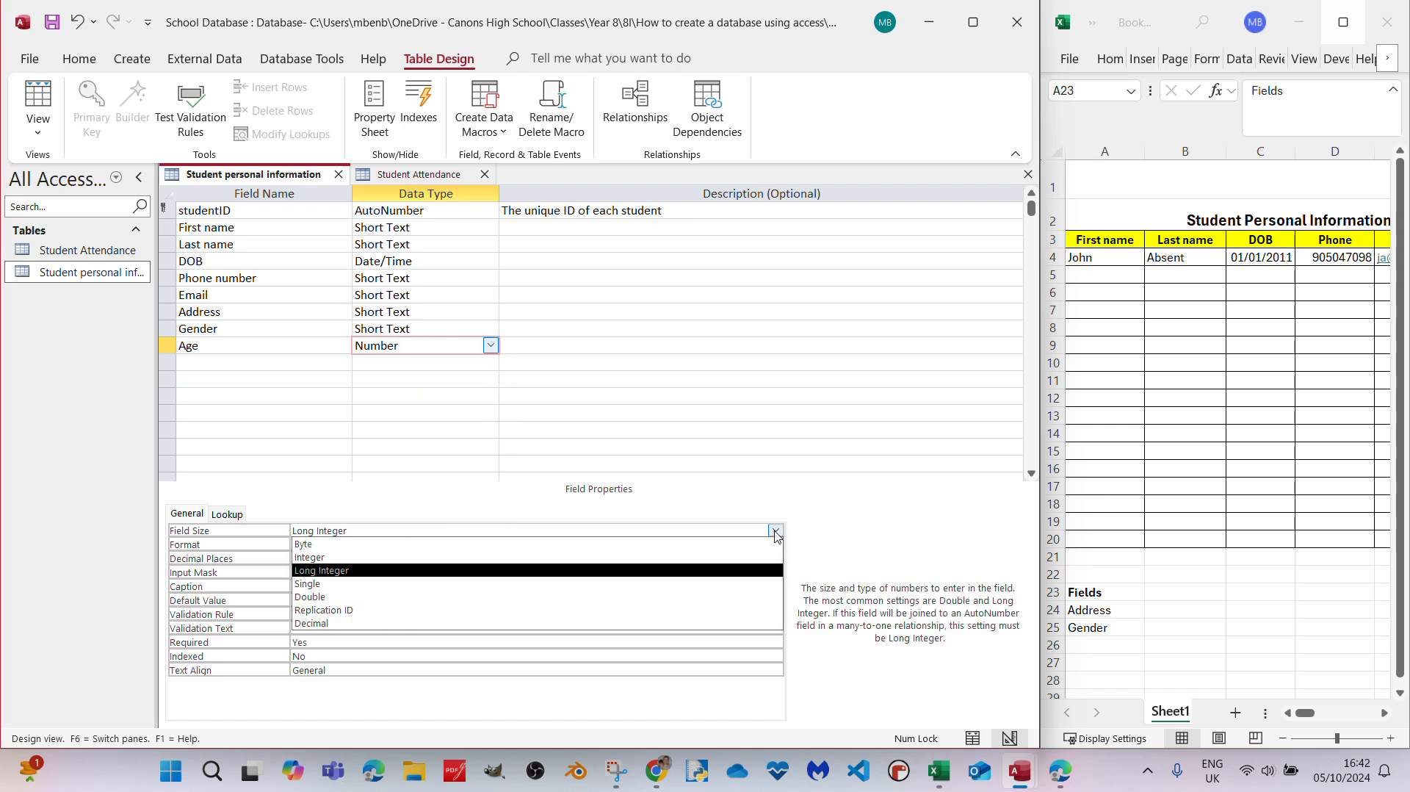
pyautogui.click(415, 597)
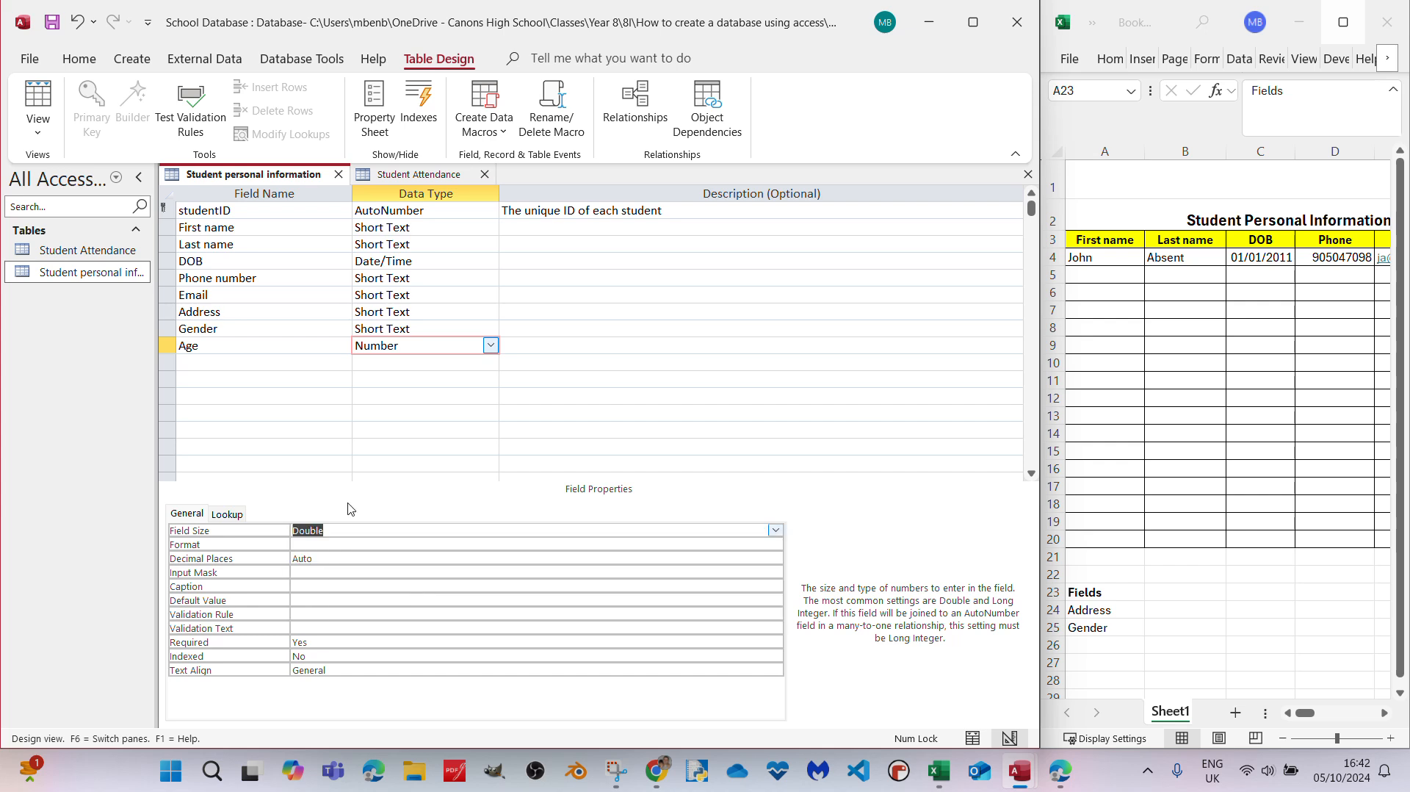
# - Save the design and switch to the datasheet, testing existing data and keeping the new Required setting for Age
pyautogui.click(409, 380)
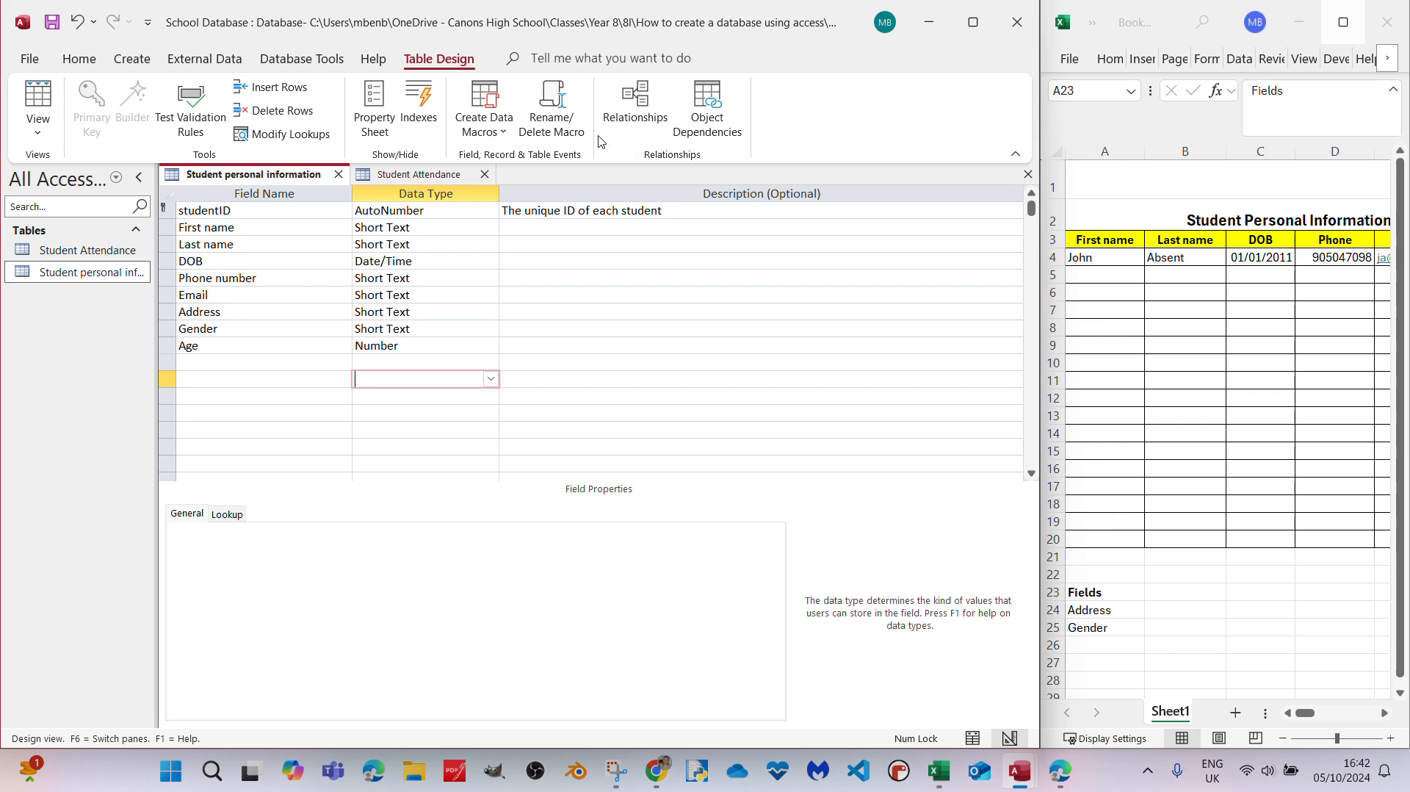
pyautogui.click(38, 102)
pyautogui.click(677, 439)
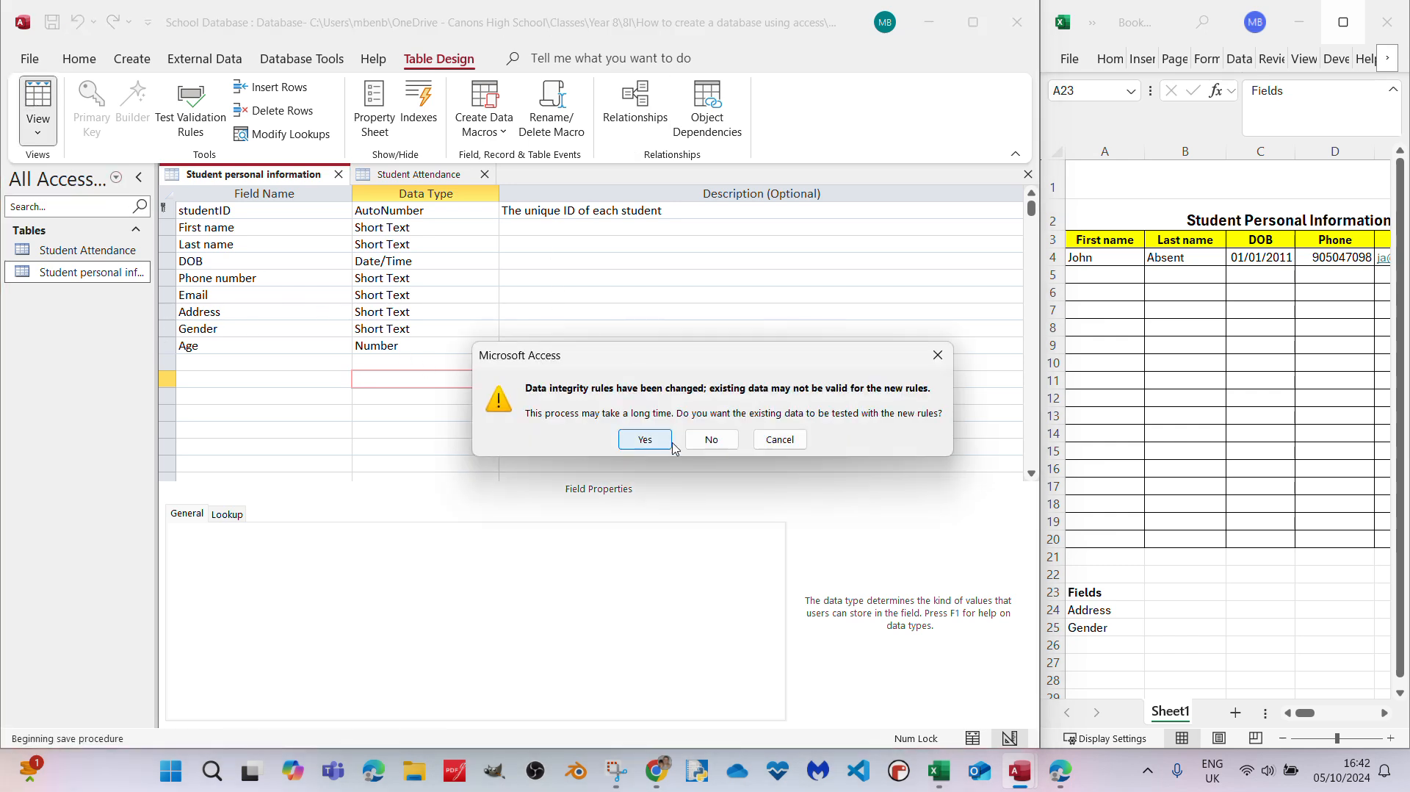
pyautogui.click(645, 441)
pyautogui.click(654, 451)
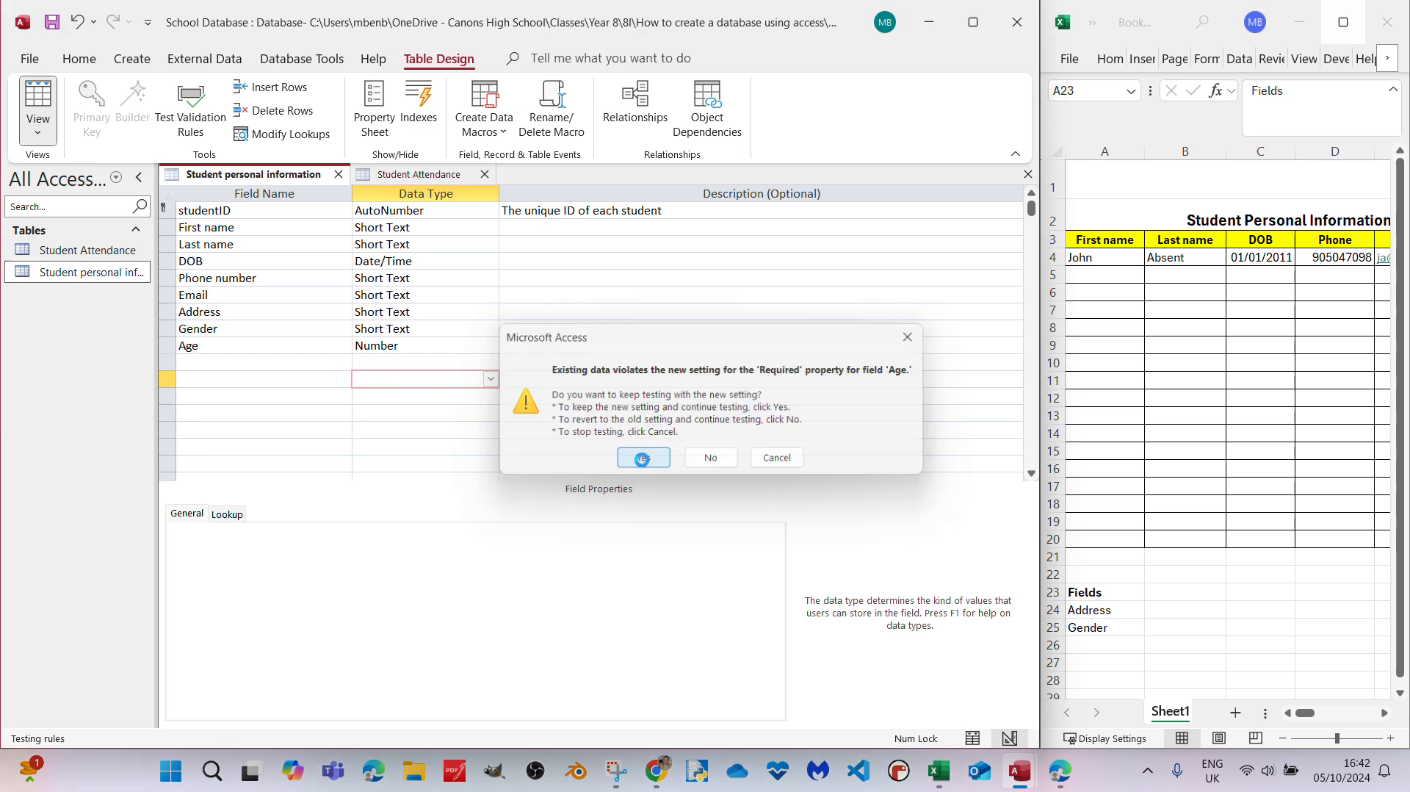
# - Start a new student record with the student's first name, last name and phone number, leaving DOB blank
pyautogui.click(295, 285)
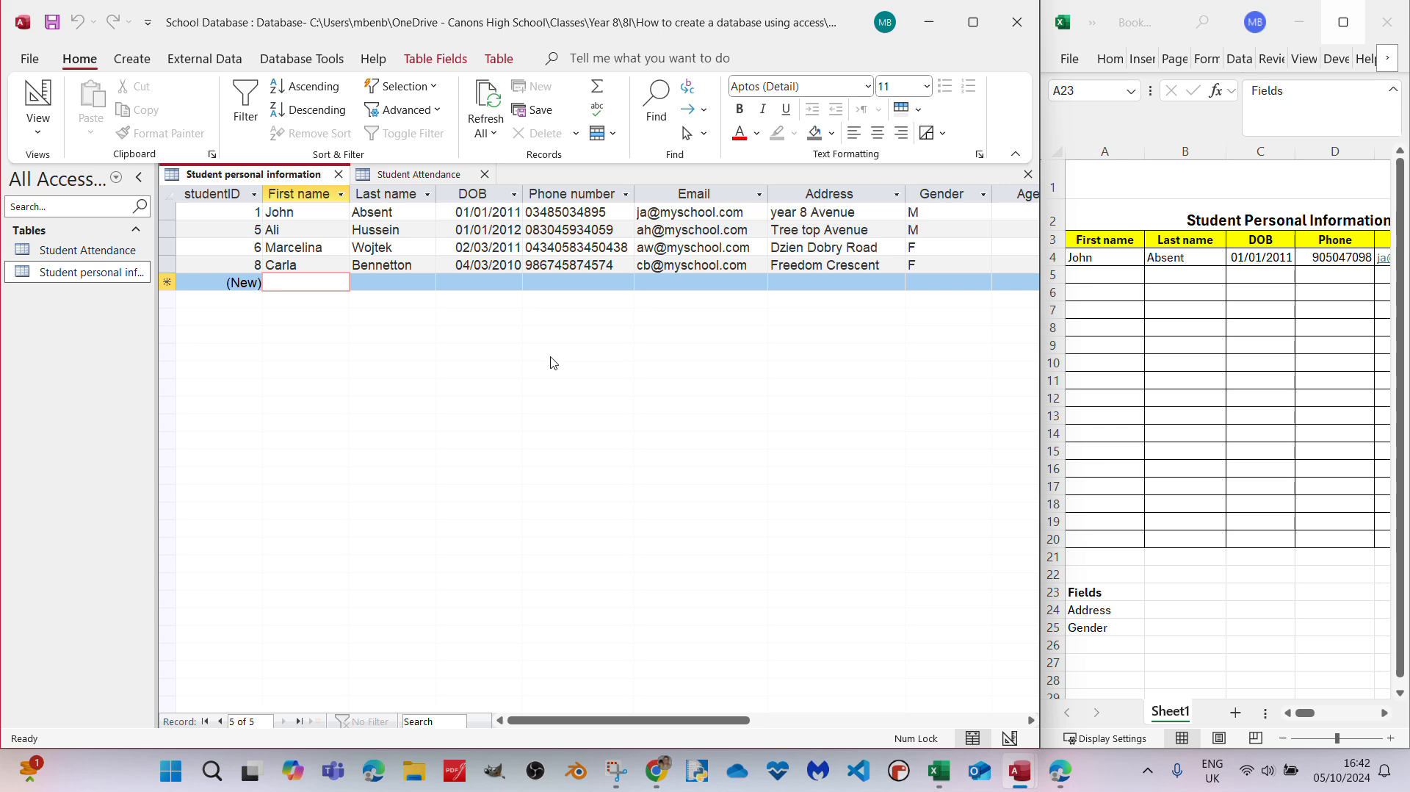
pyautogui.press('Tab')
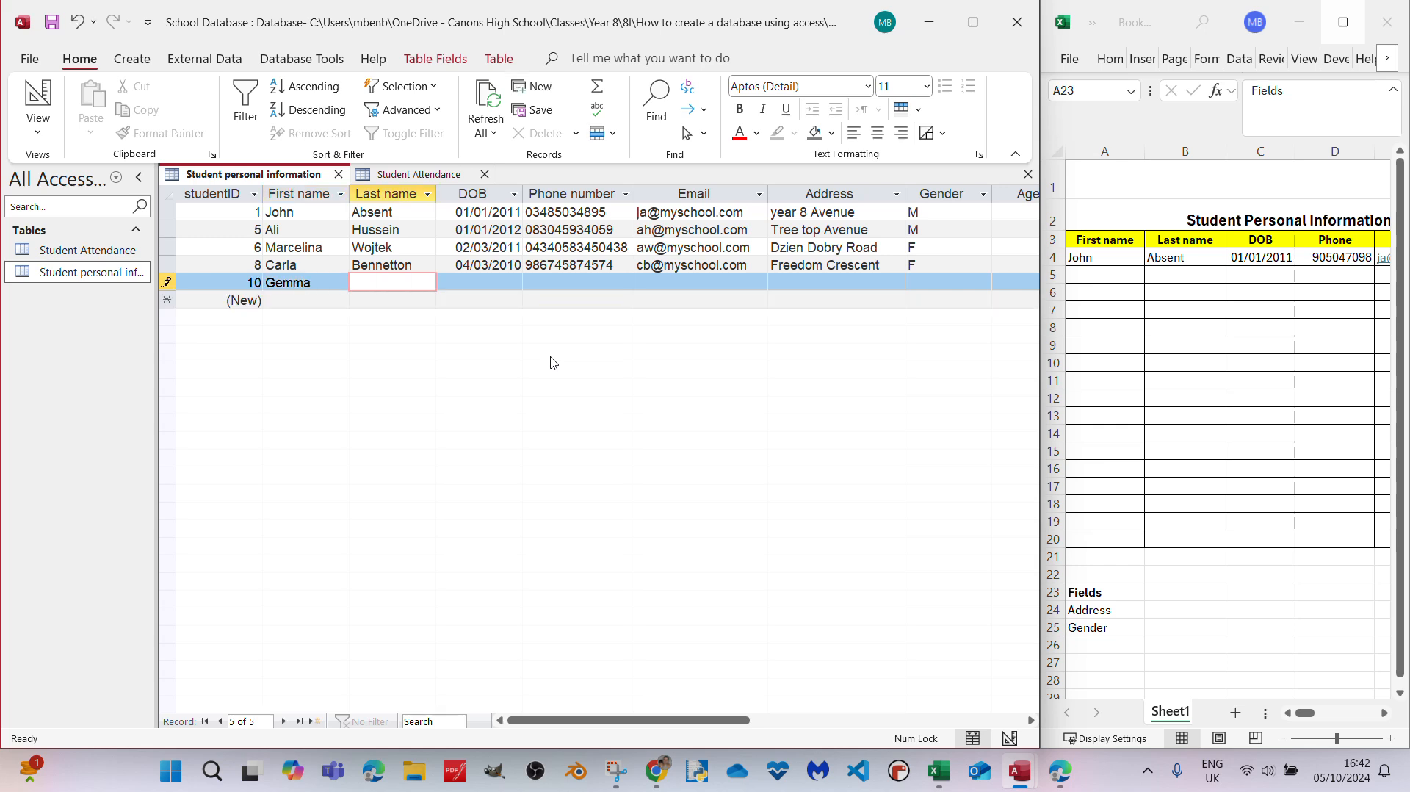
pyautogui.press('Tab')
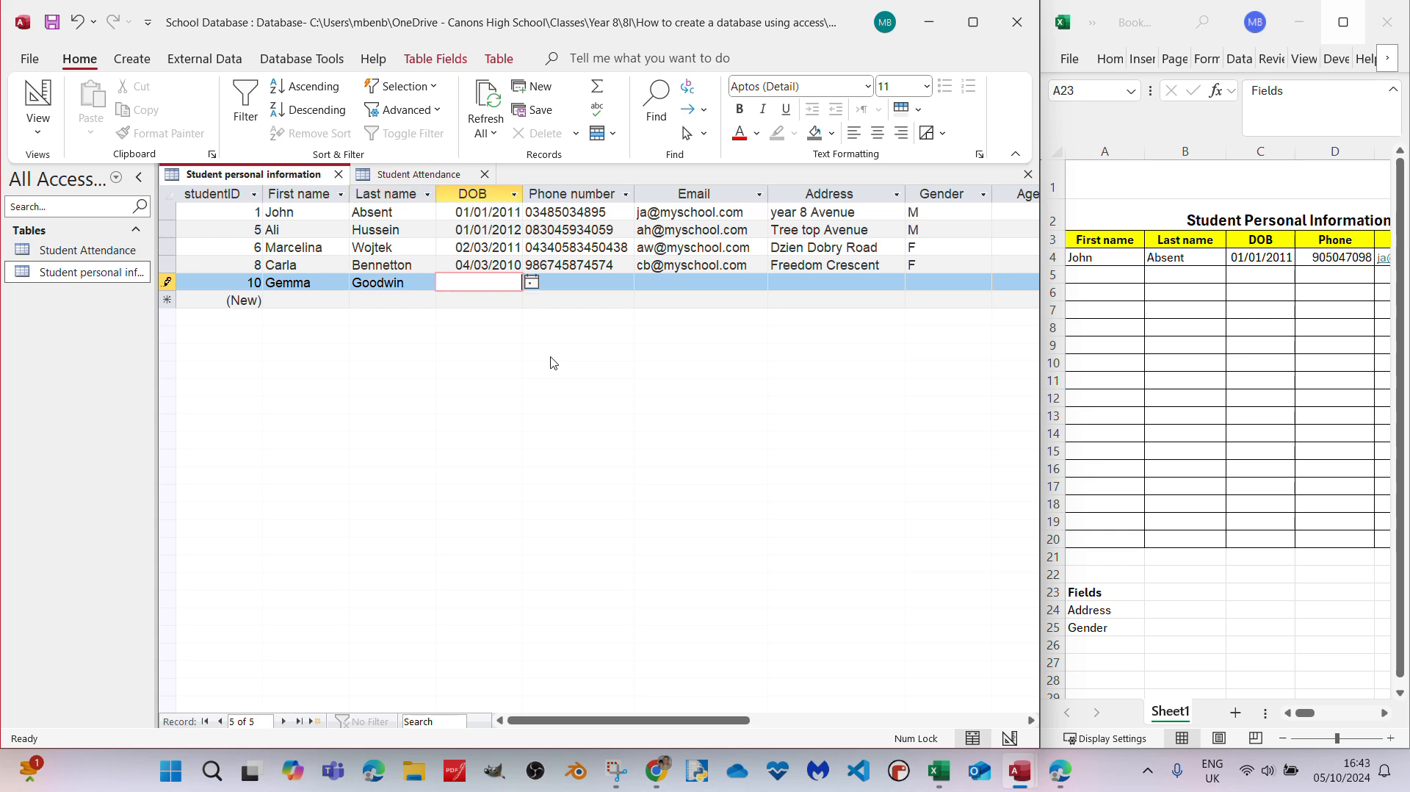
pyautogui.press('Tab')
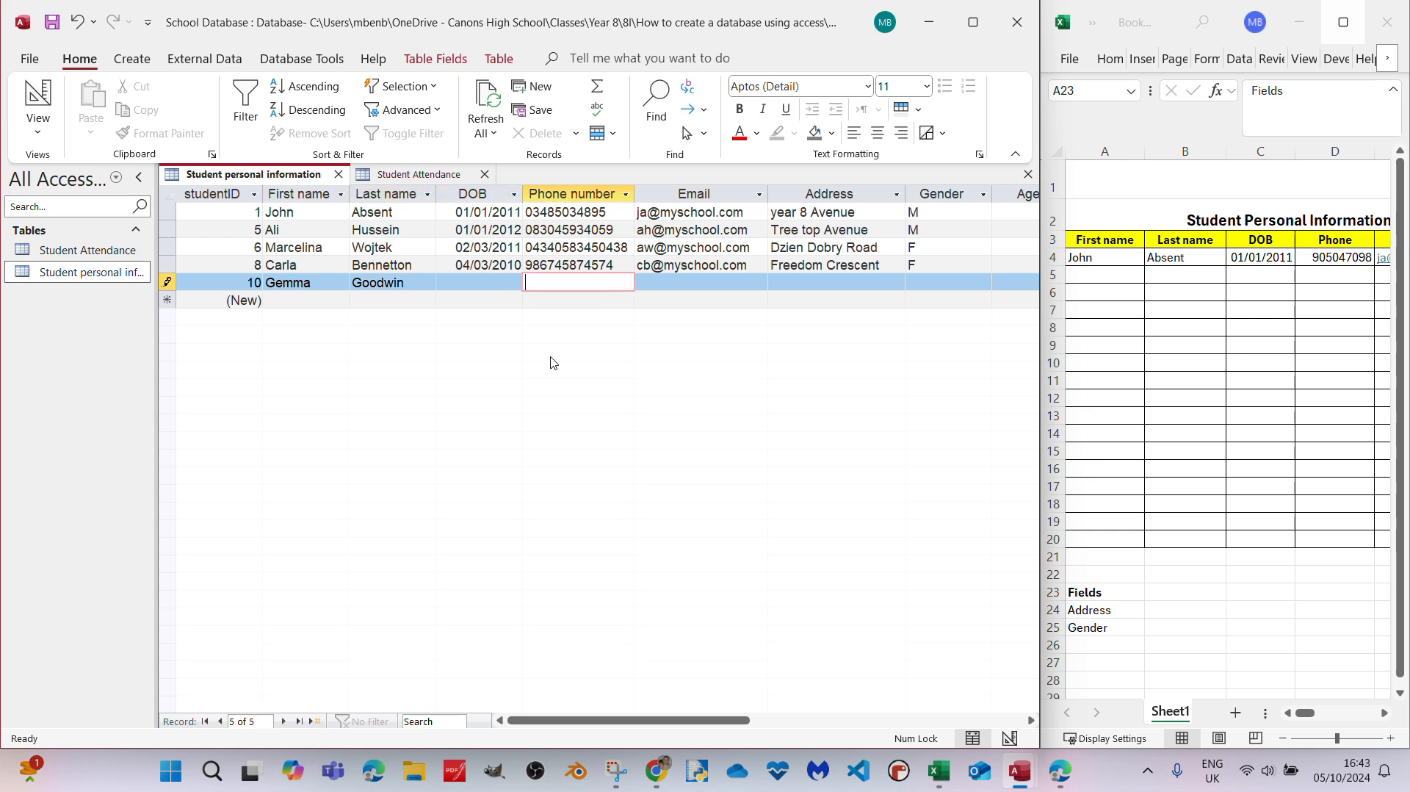
pyautogui.press('Tab')
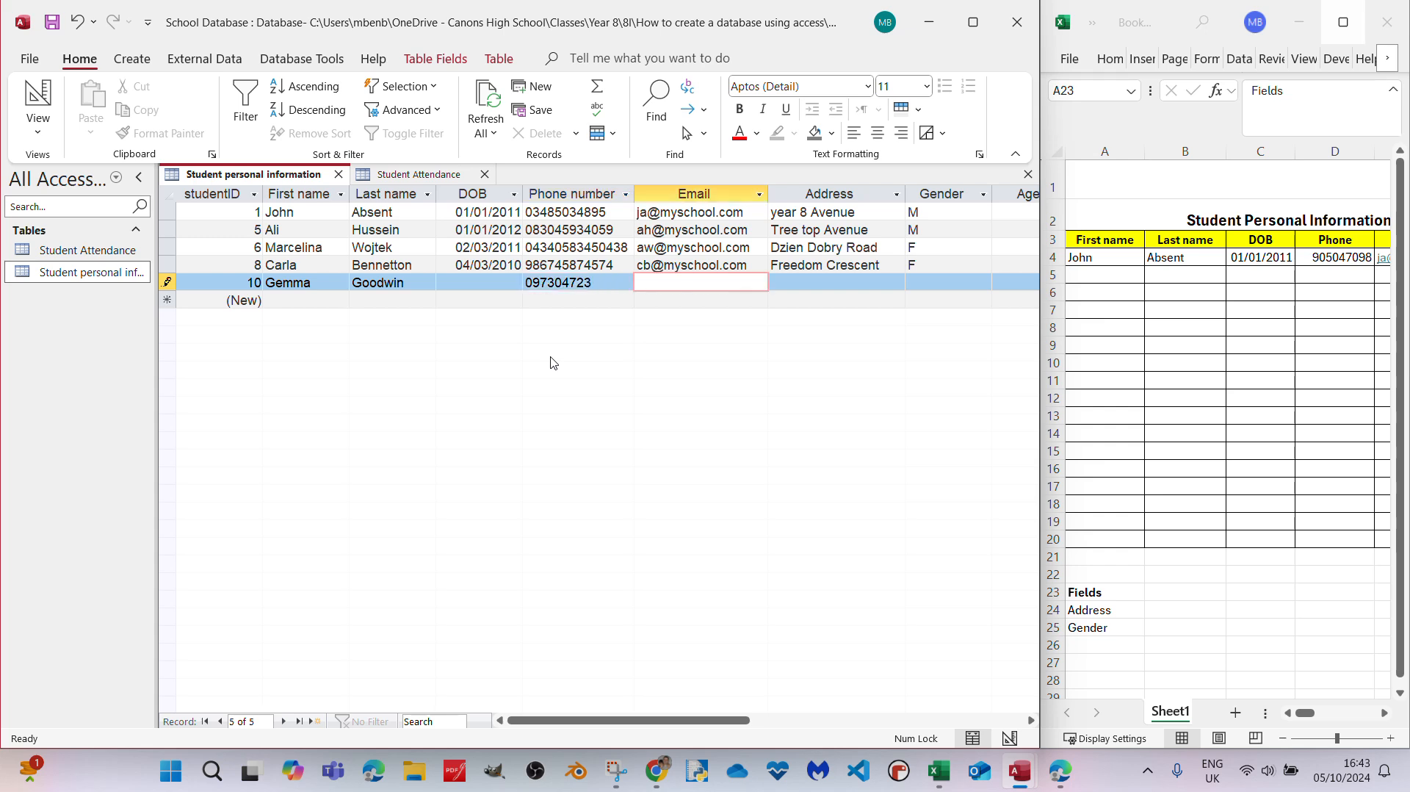
# - Test the required DOB field by trying to leave the new record without a date of birth
pyautogui.click(570, 304)
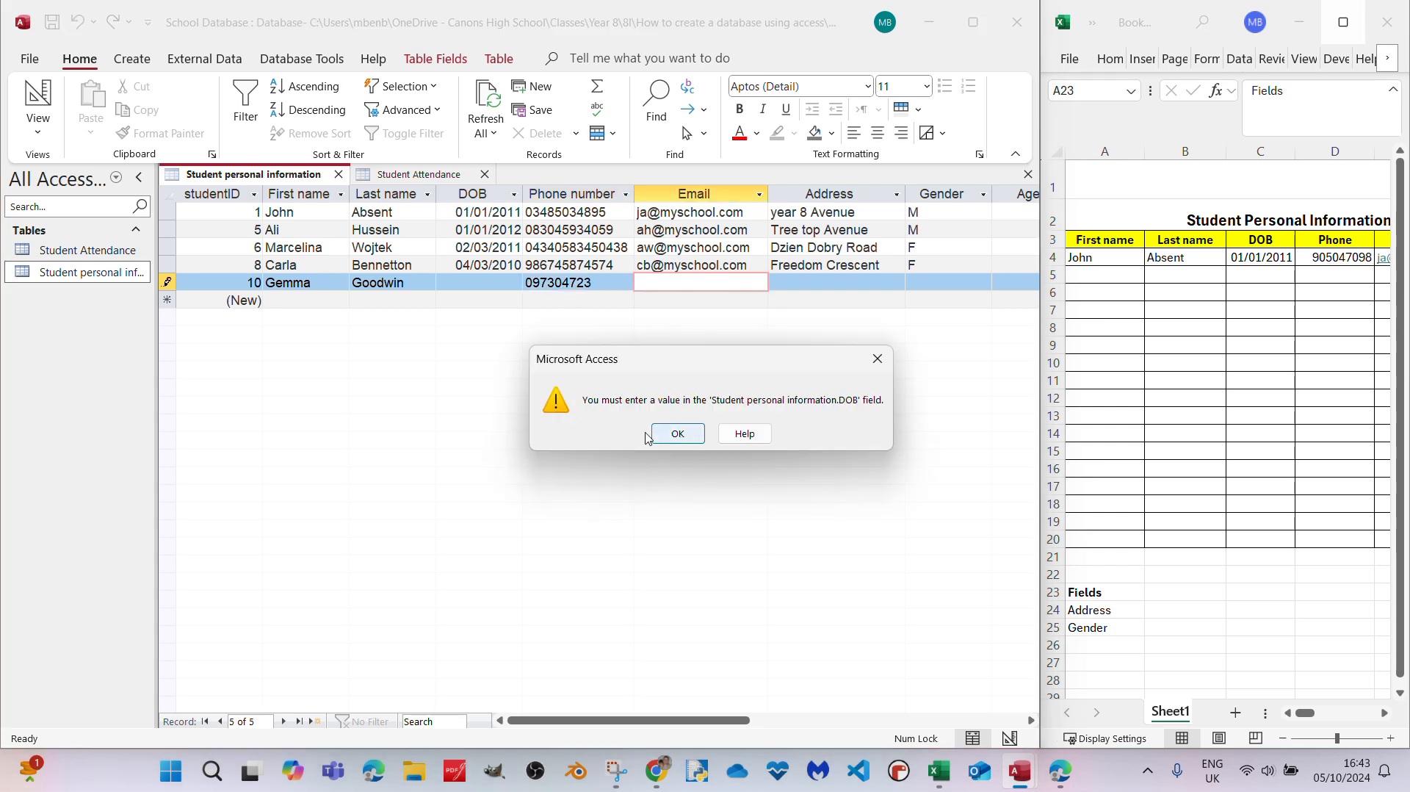
pyautogui.click(686, 439)
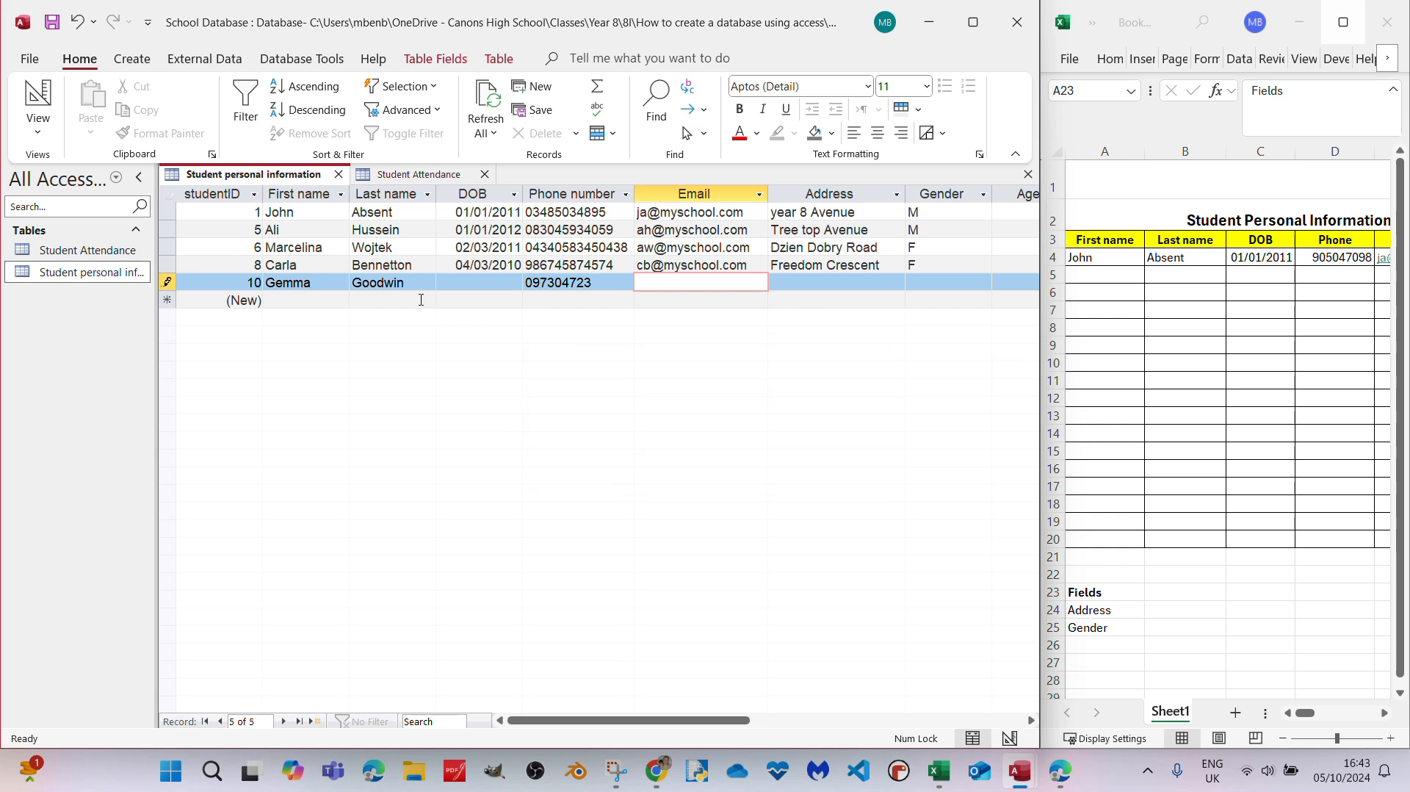
pyautogui.click(421, 300)
pyautogui.click(675, 435)
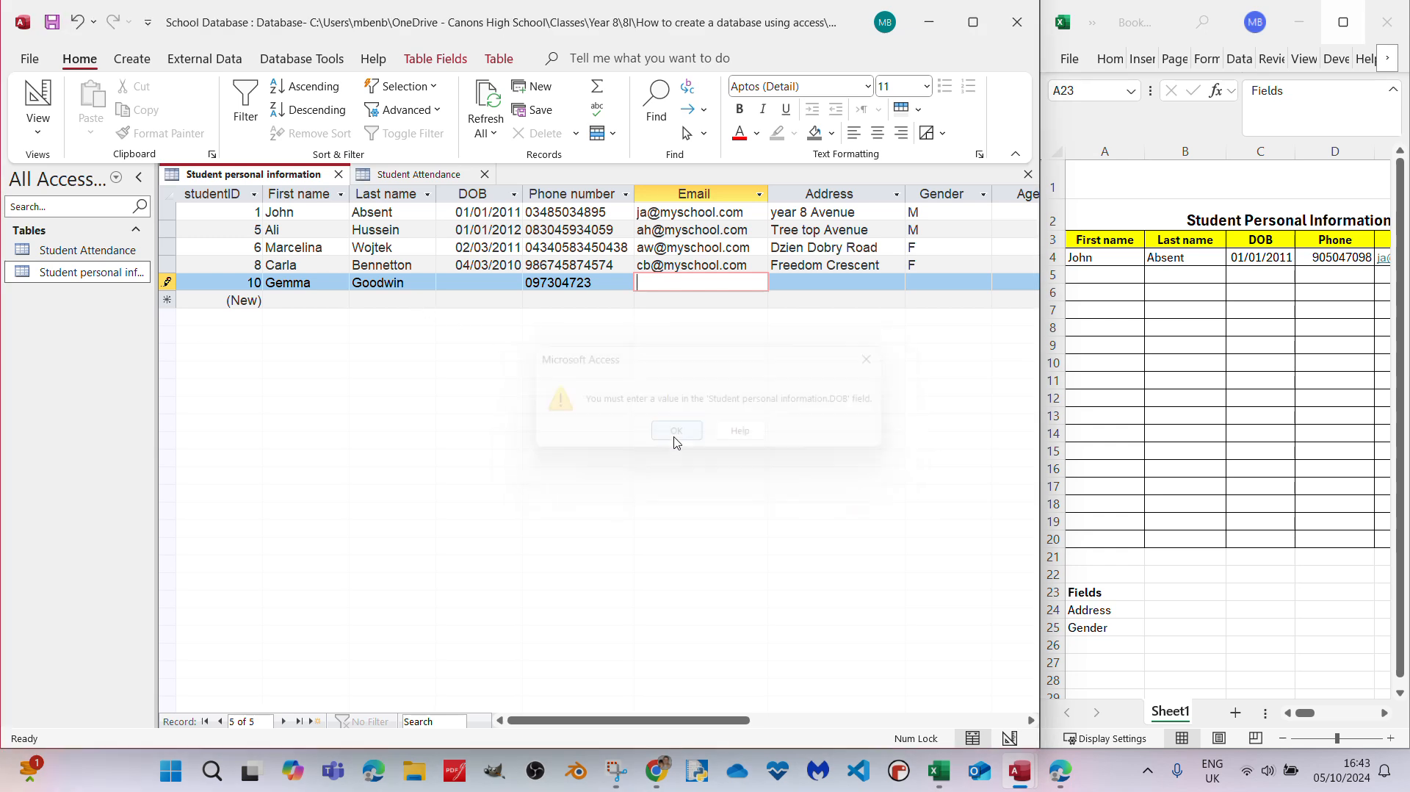
pyautogui.click(677, 290)
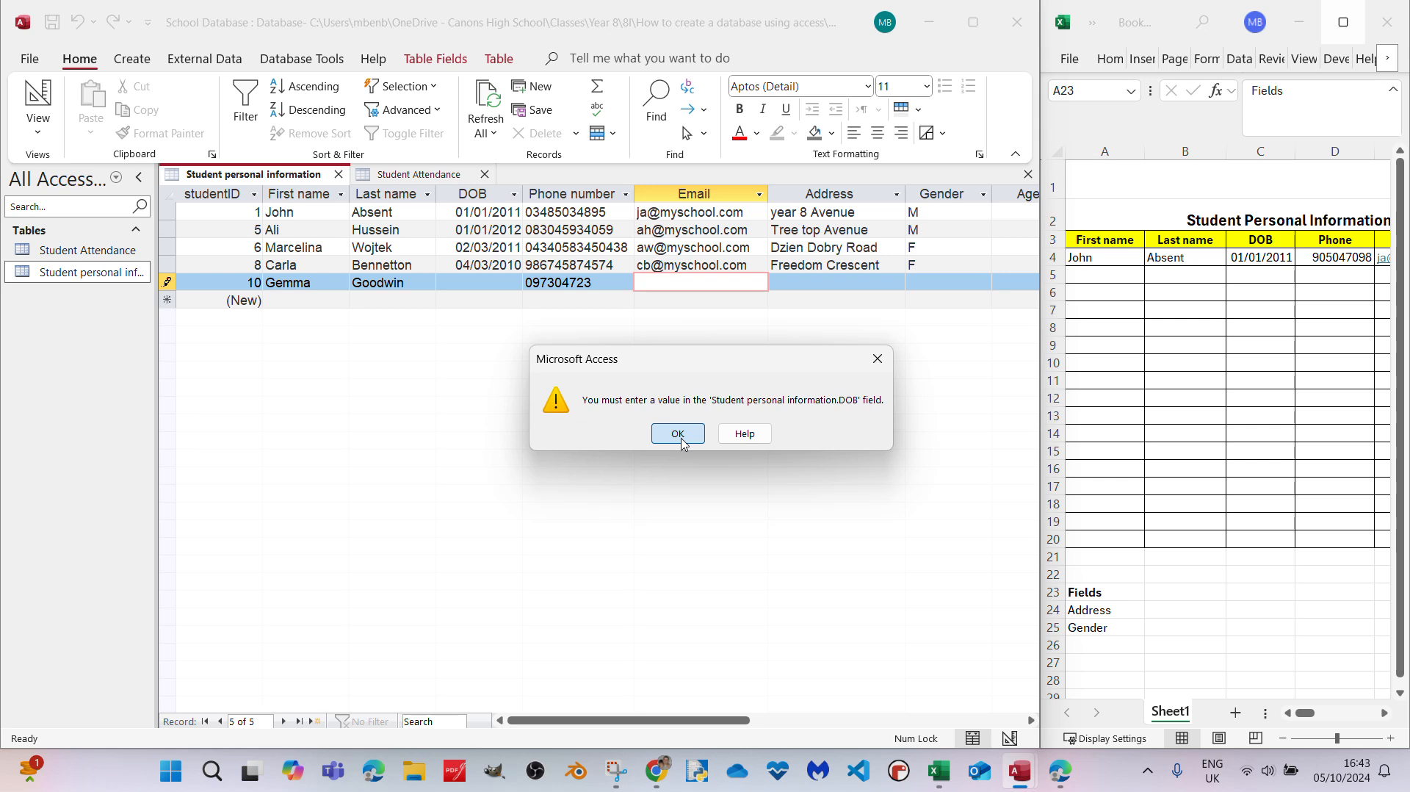
pyautogui.click(681, 438)
pyautogui.click(695, 292)
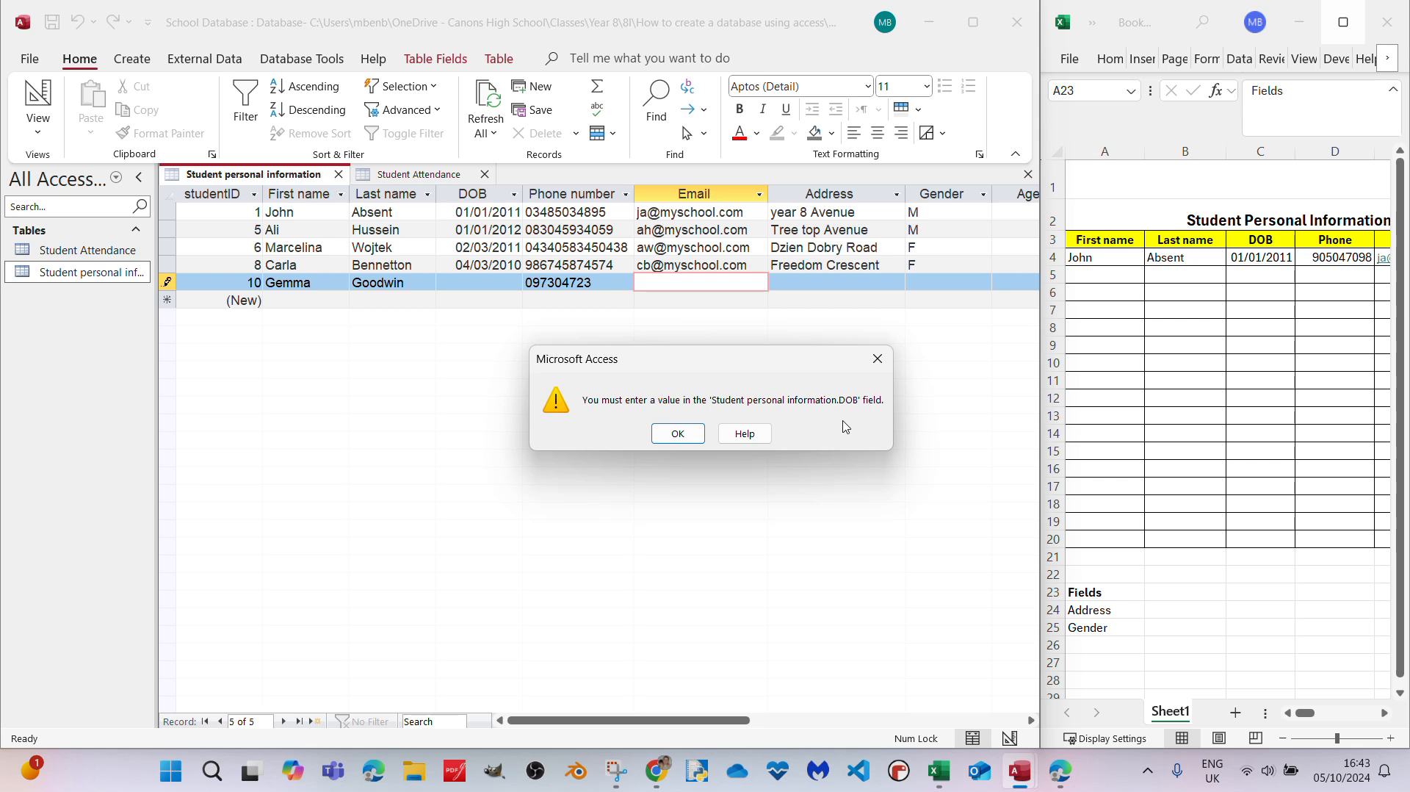
pyautogui.click(671, 439)
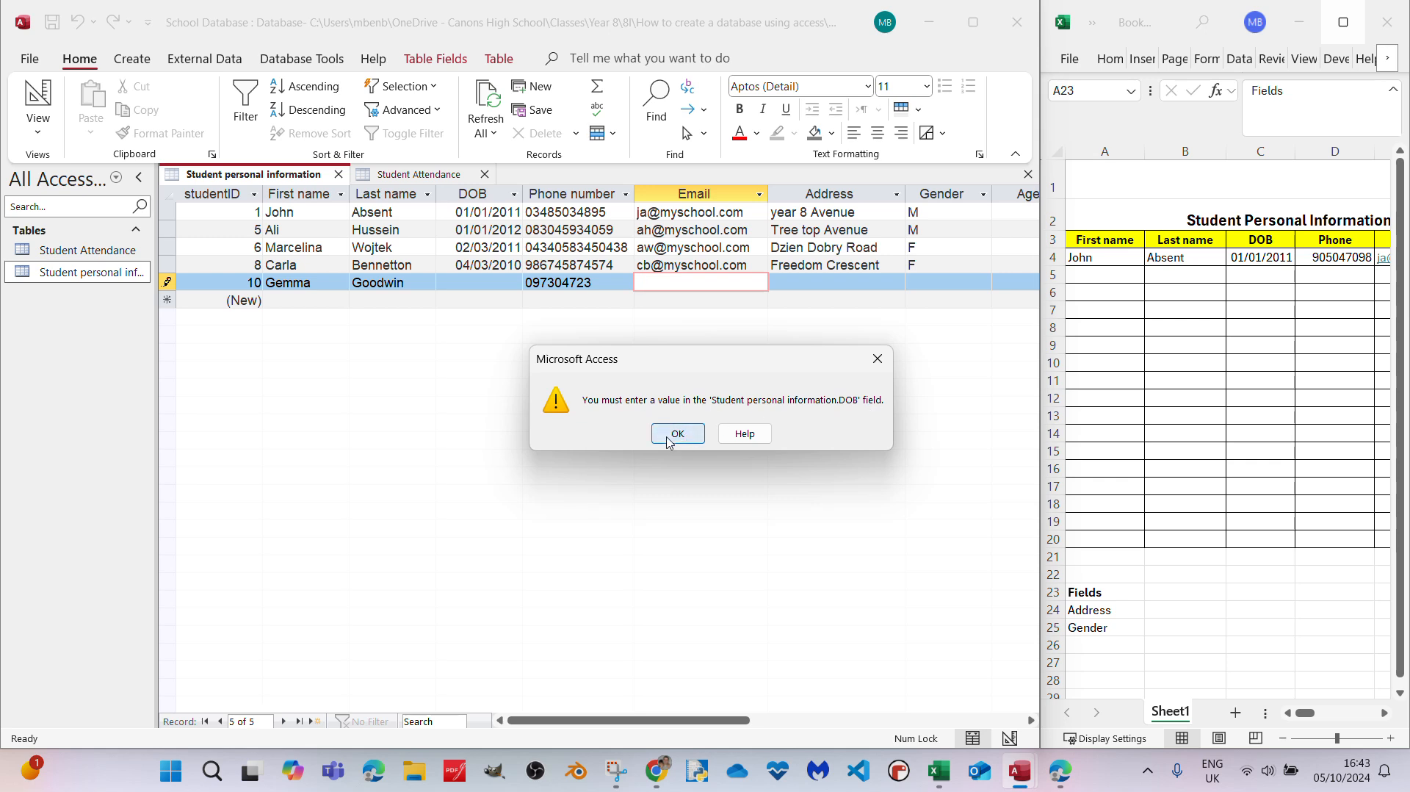
# - Enter the new student's date of birth in the DOB field
pyautogui.click(506, 283)
pyautogui.write('07/')
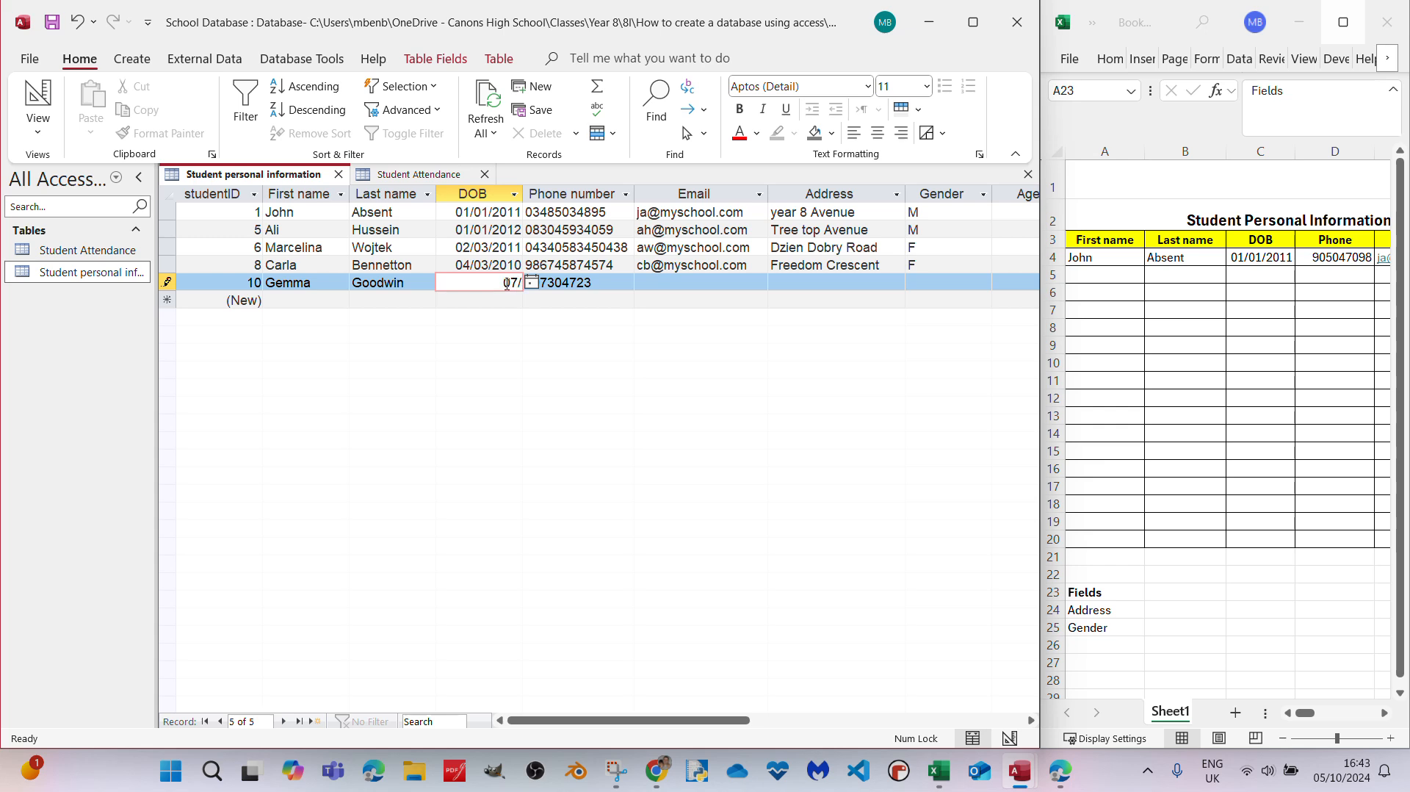
pyautogui.write('12/2011')
pyautogui.press('BackSpace')
pyautogui.write('2')
pyautogui.click(754, 282)
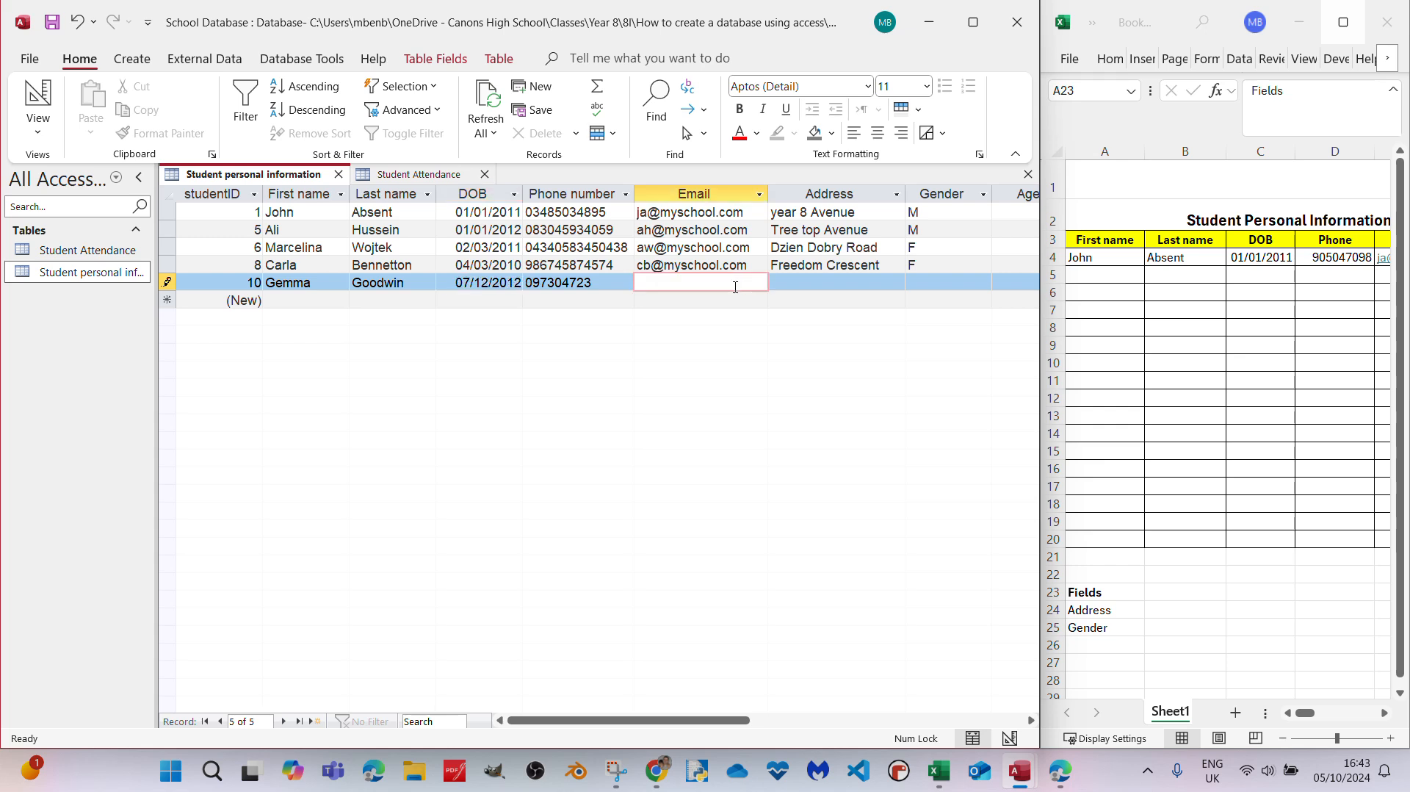
# - Try to leave the record with Email blank, and fill in the student's email address
pyautogui.click(791, 308)
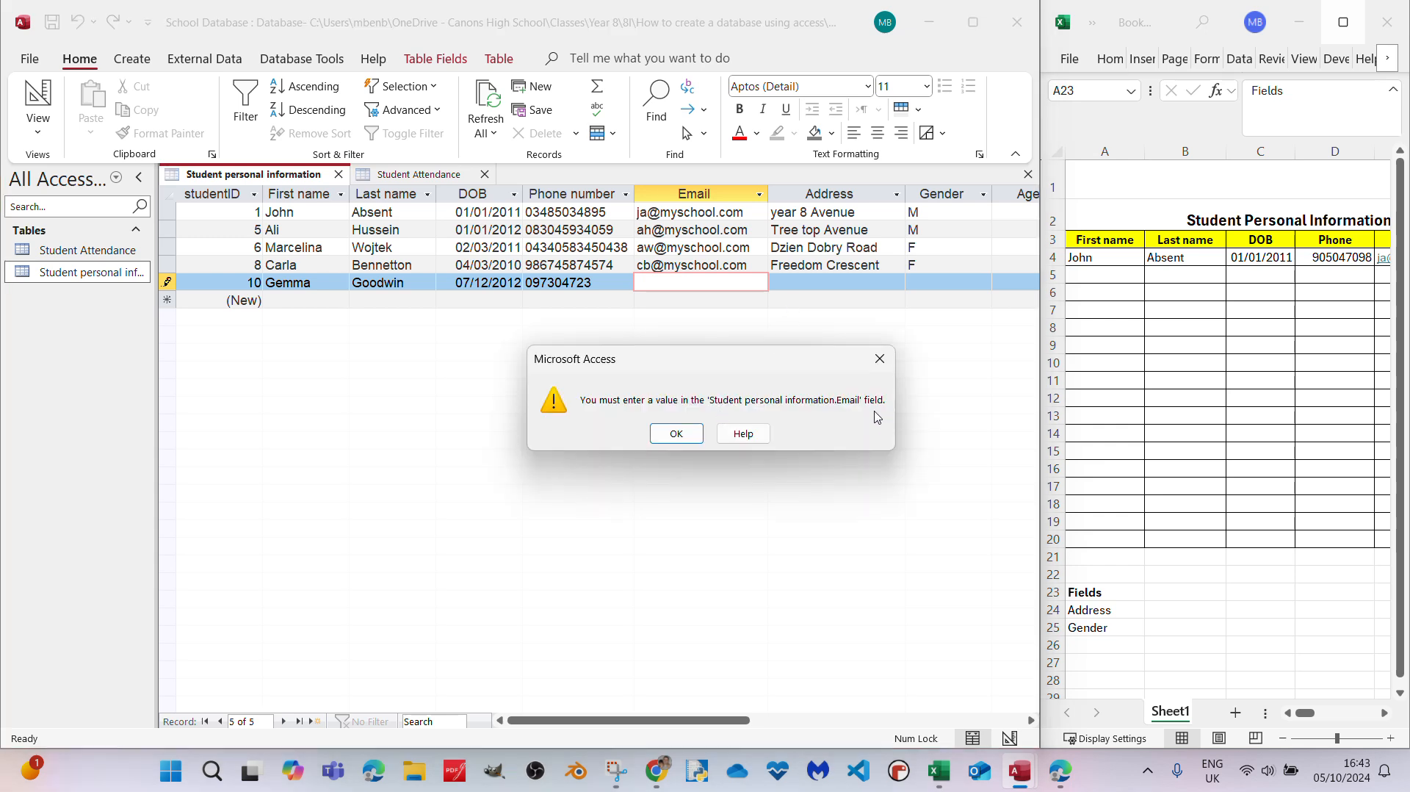
pyautogui.click(676, 434)
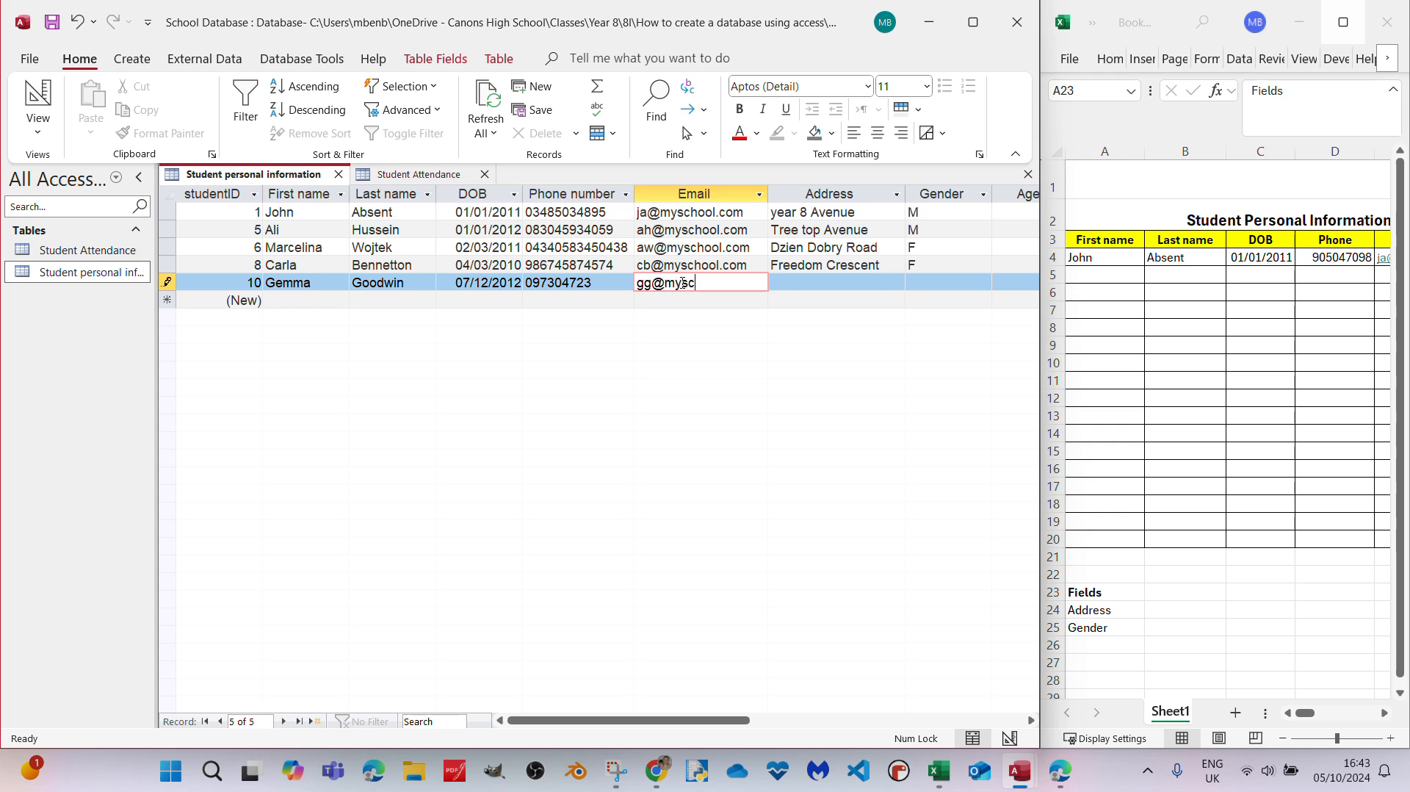
# - Enter the new student's postal address in the Address field, correcting its wording and capitalisation
pyautogui.click(838, 285)
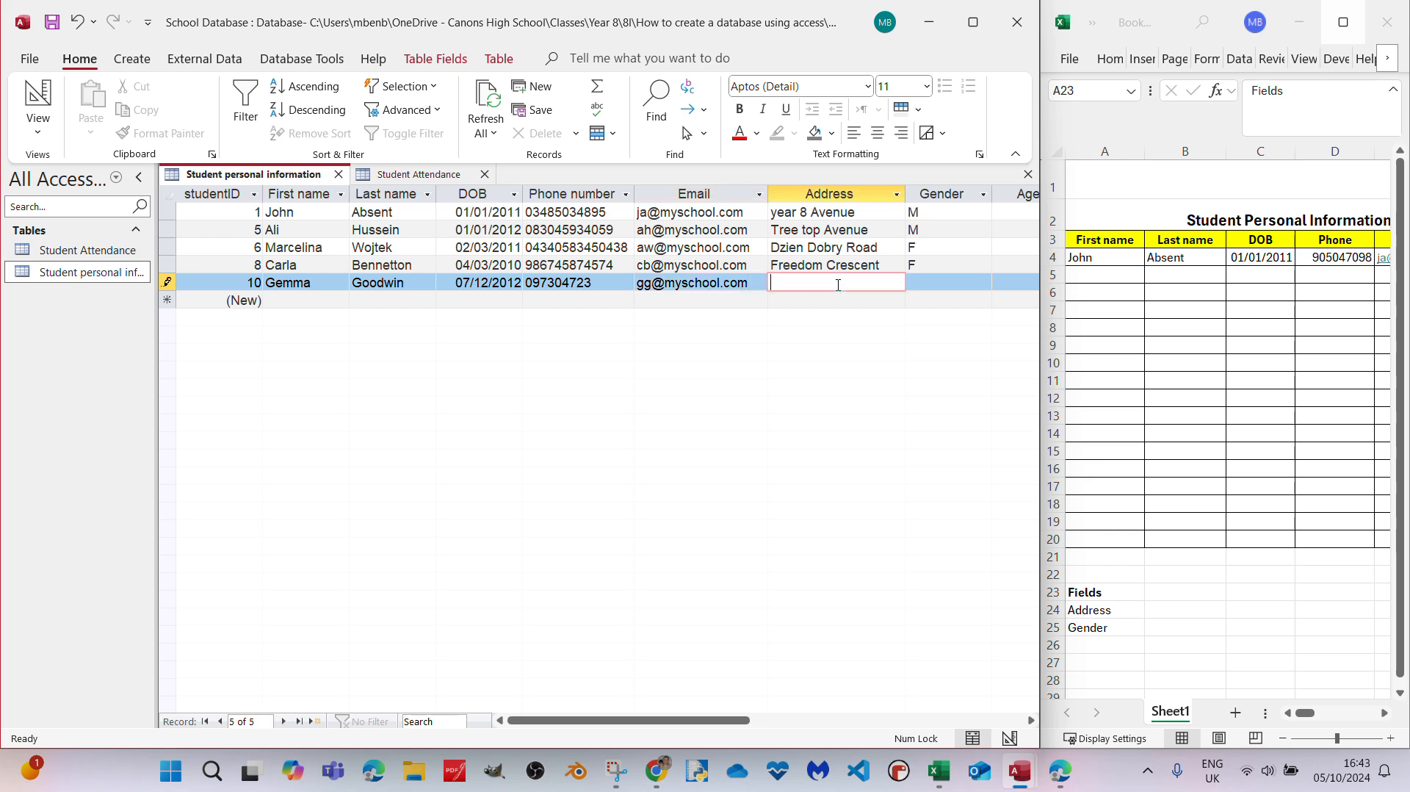
pyautogui.write('B')
pyautogui.write('a')
pyautogui.press('BackSpace')
pyautogui.write('lack')
pyautogui.write(' hist')
pyautogui.write('ory')
pyautogui.write(' month')
pyautogui.write(' hill')
pyautogui.press('BackSpace')
pyautogui.press('BackSpace')
pyautogui.press('BackSpace')
pyautogui.press('BackSpace')
pyautogui.write('avenue')
pyautogui.press('BackSpace')
pyautogui.write('A')
pyautogui.press('Home')
pyautogui.write('Black')
# - Choose F as the new student's Gender and move on to the Age field
pyautogui.click(951, 284)
pyautogui.click(984, 282)
pyautogui.click(947, 316)
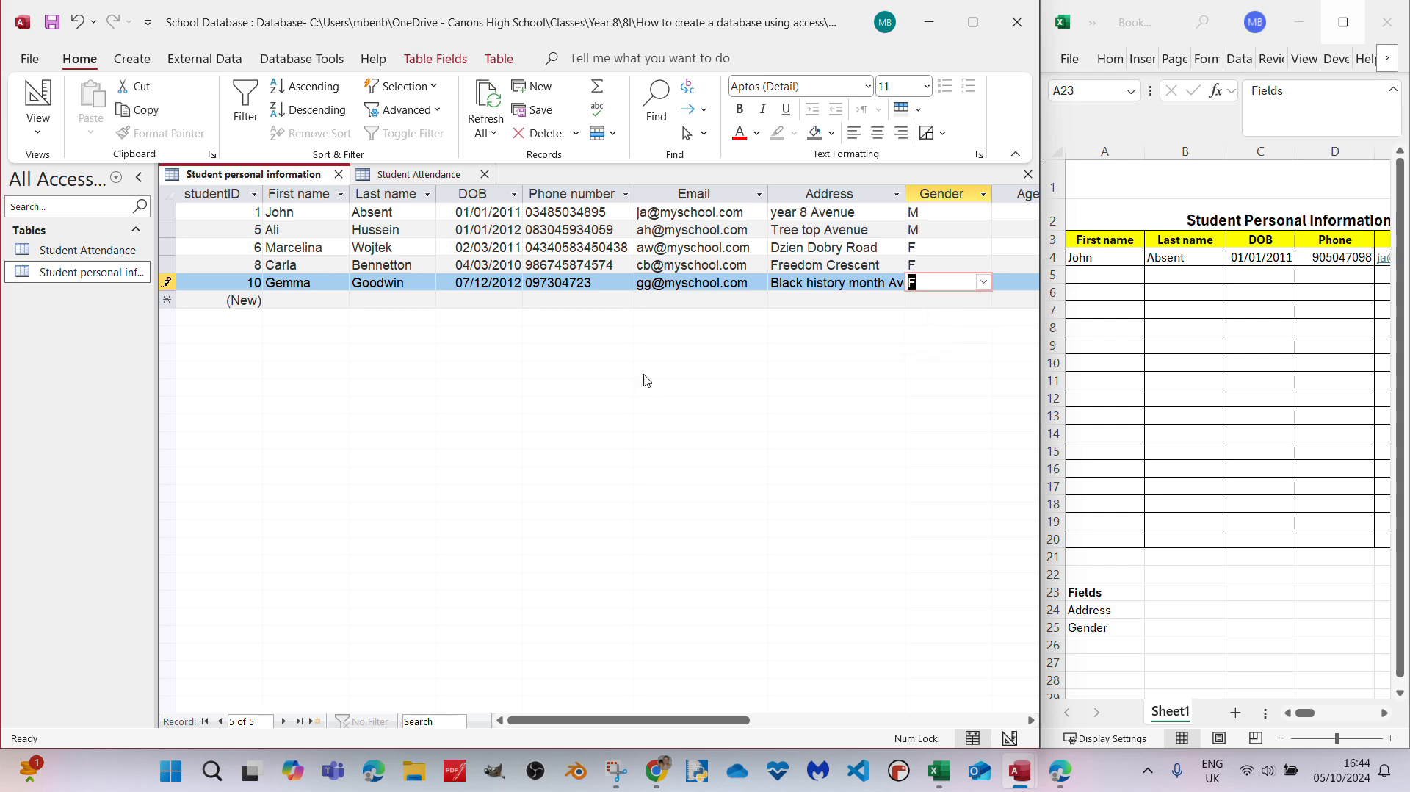
pyautogui.press('Tab')
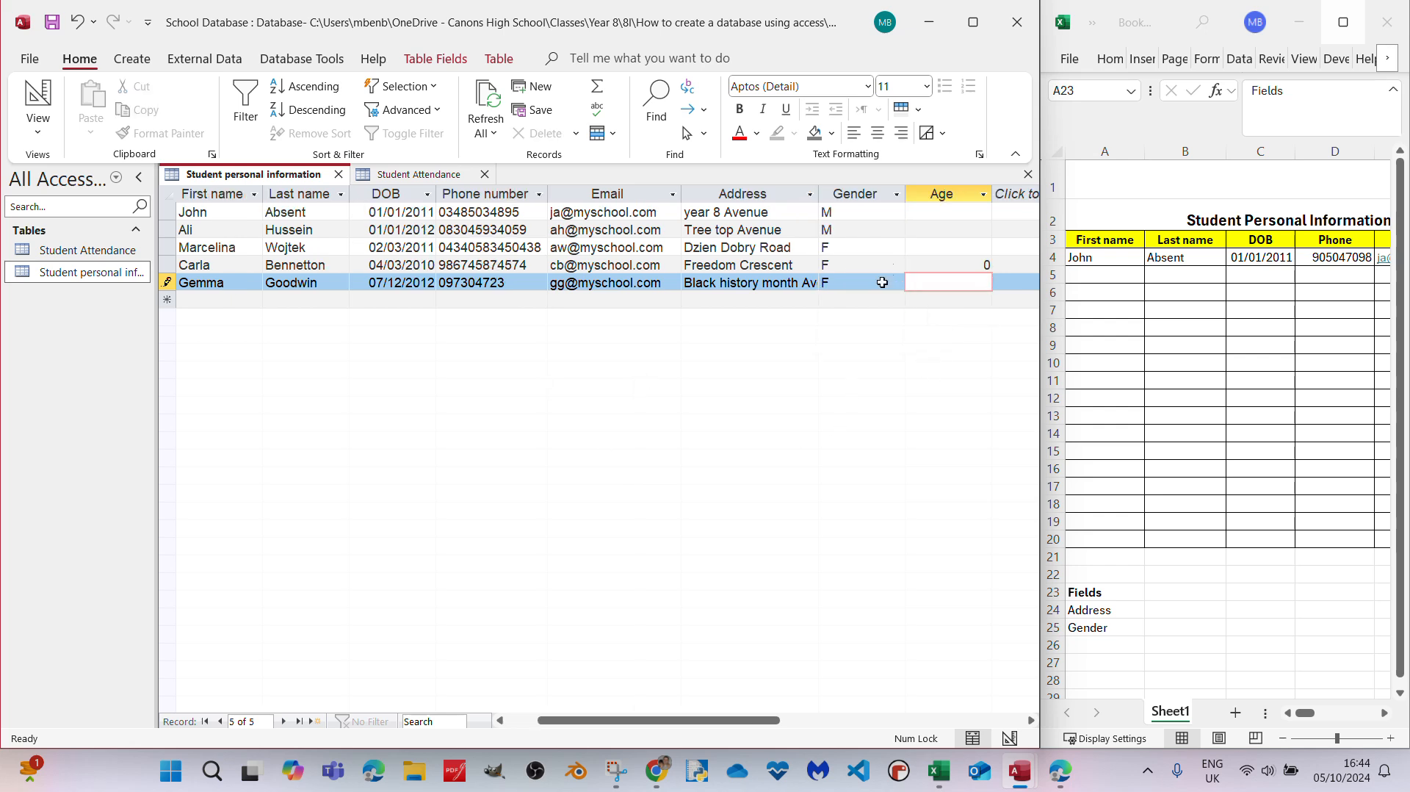
# - Try to leave the new student's record with Age blank, and enter 12 as the Age to complete the record
pyautogui.press('Tab')
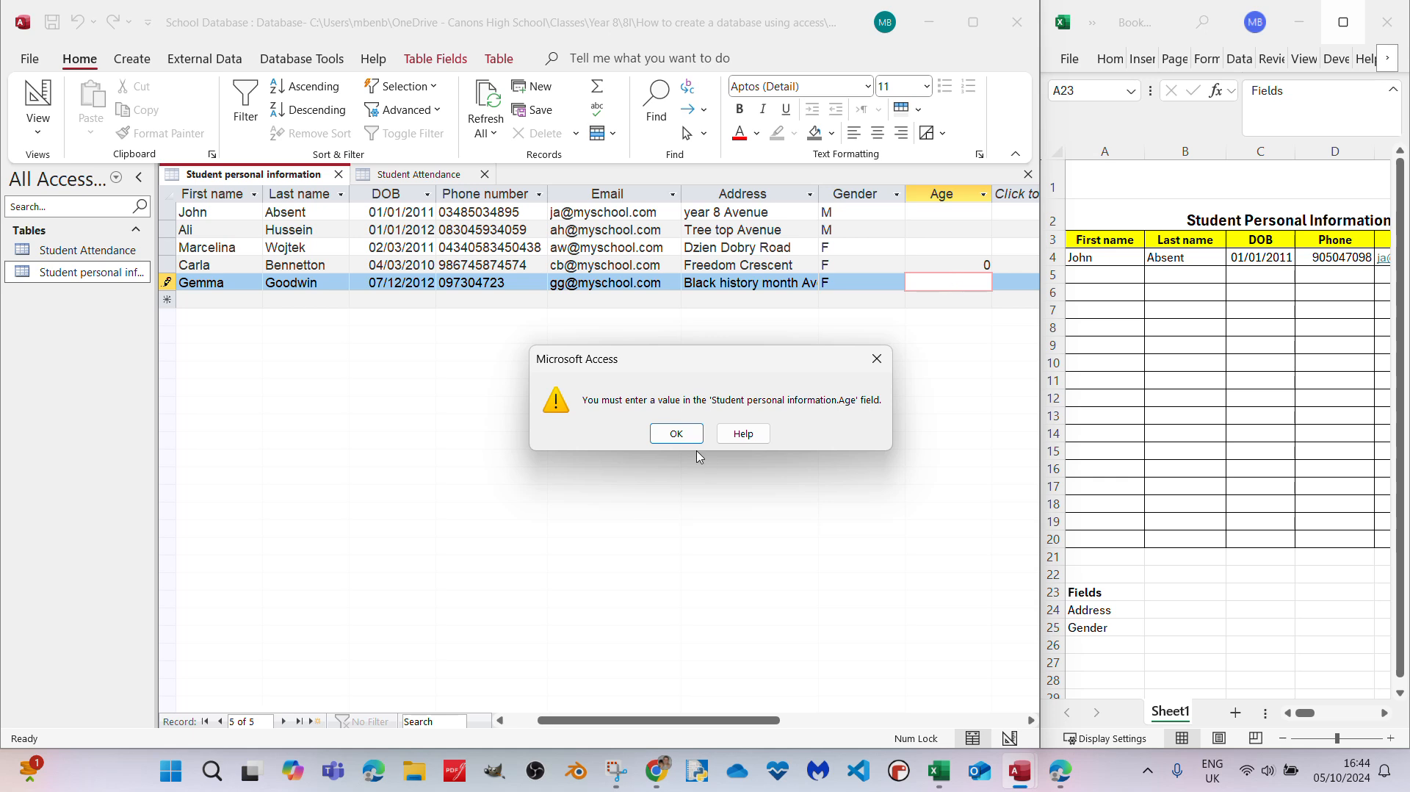
pyautogui.click(676, 433)
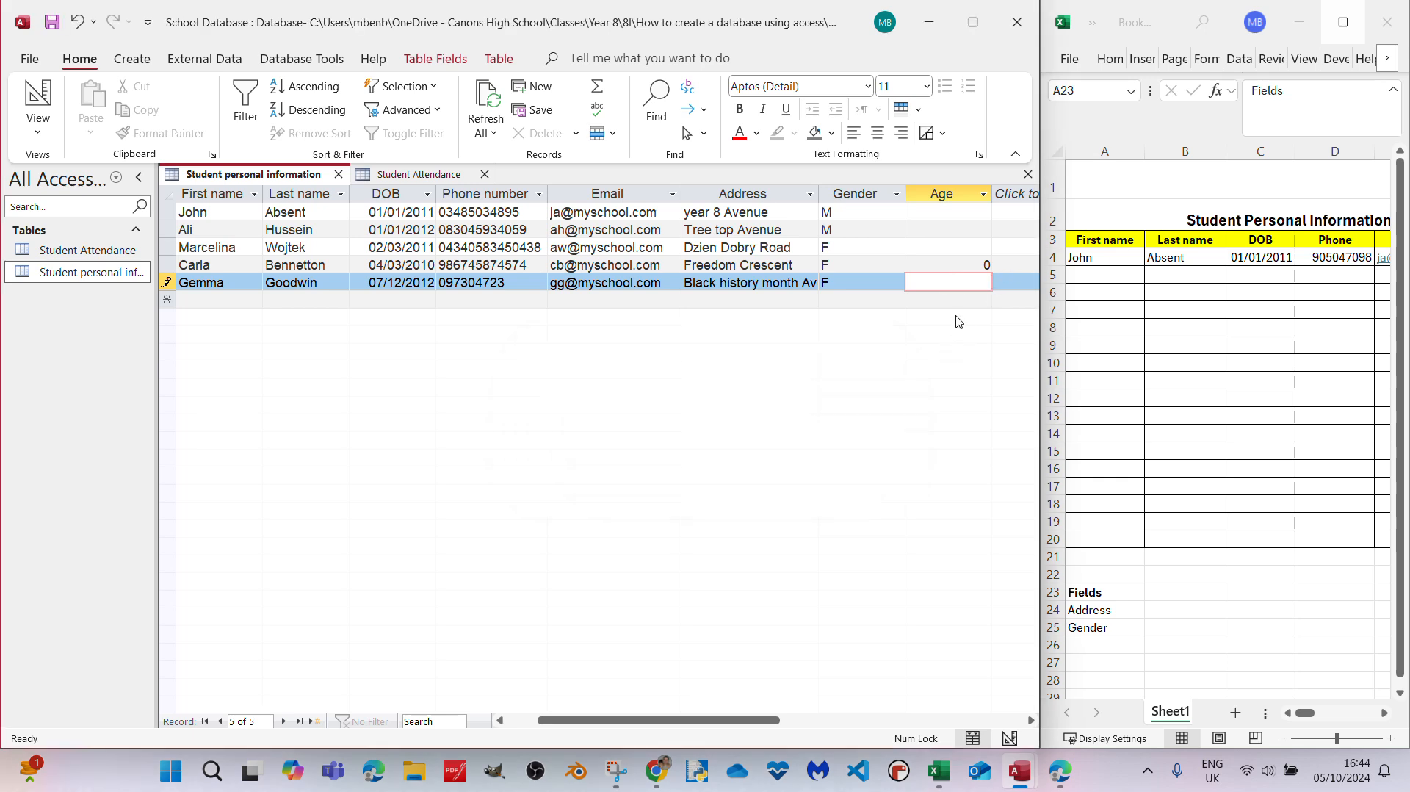
pyautogui.press('Tab')
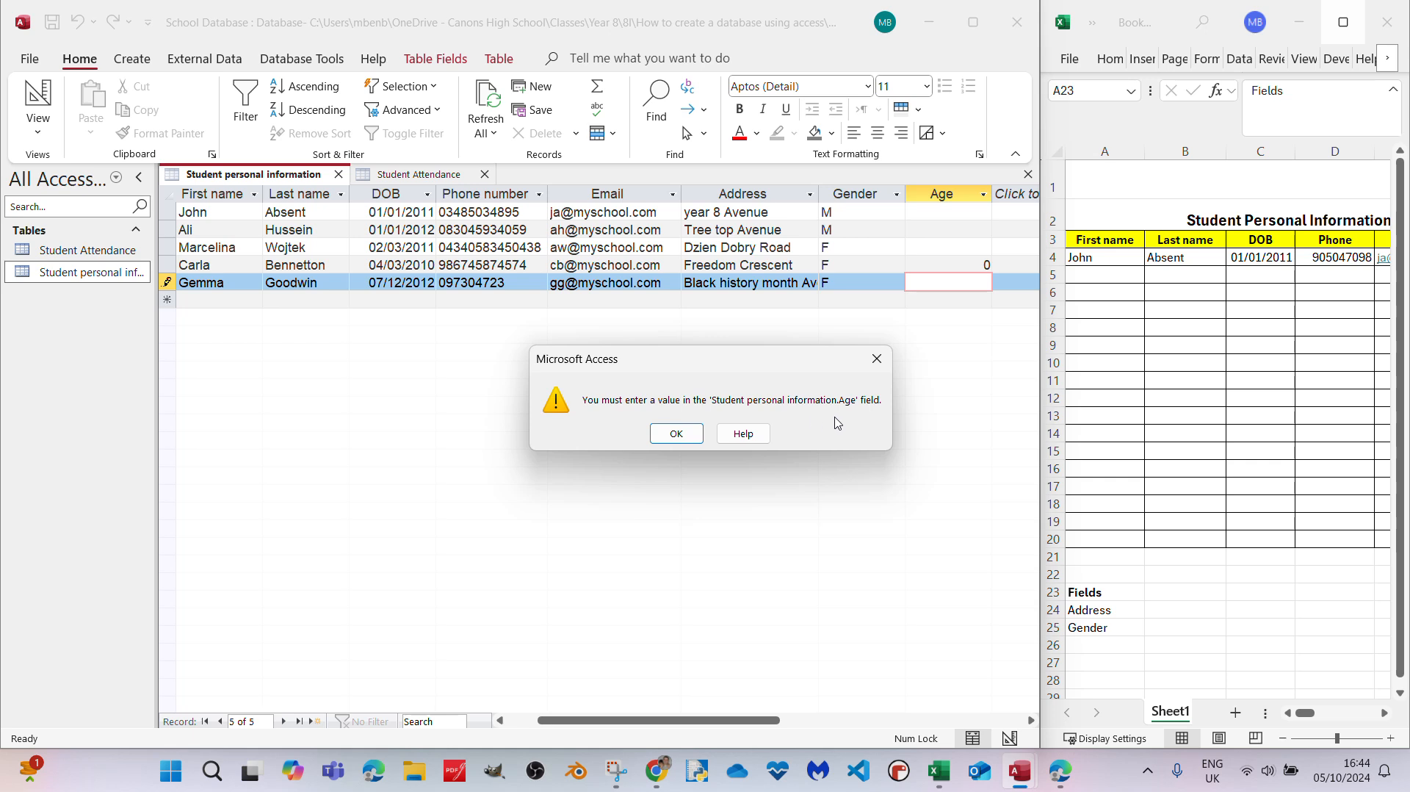
pyautogui.click(676, 433)
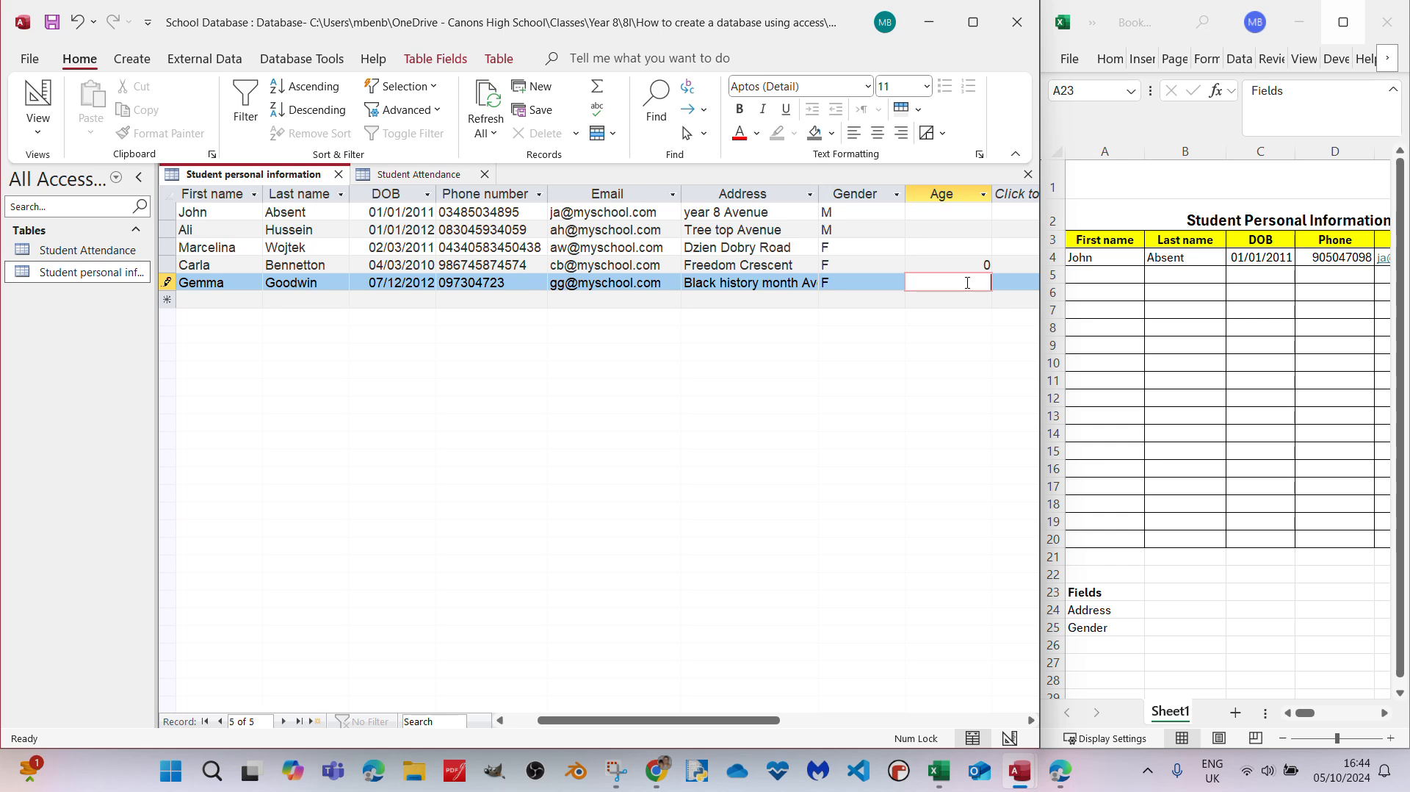
pyautogui.write('12')
pyautogui.press('Return')
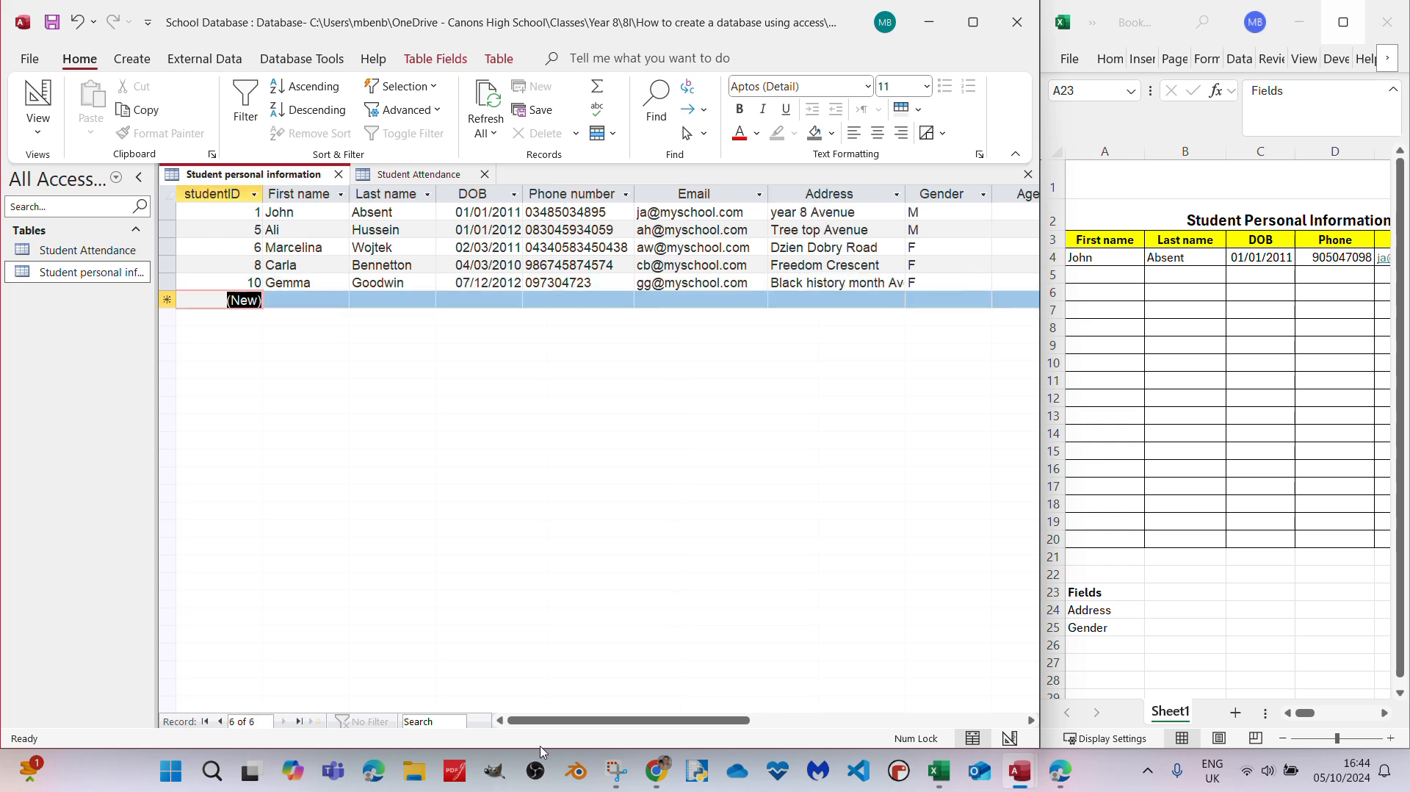
# - Fill in the missing Age values of the first two student records with 12 and 13
pyautogui.moveTo(555, 724); pyautogui.dragTo(712, 721)
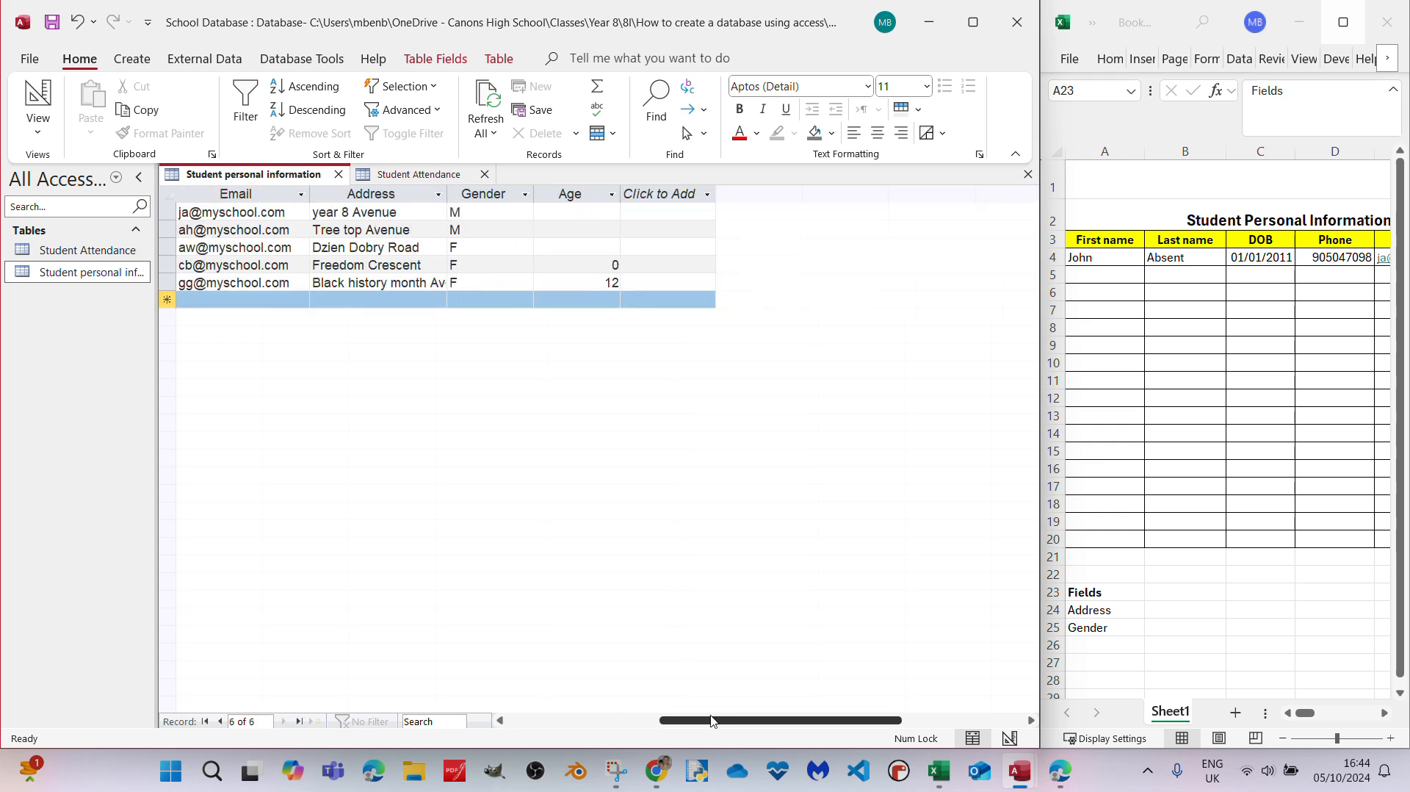
pyautogui.click(586, 210)
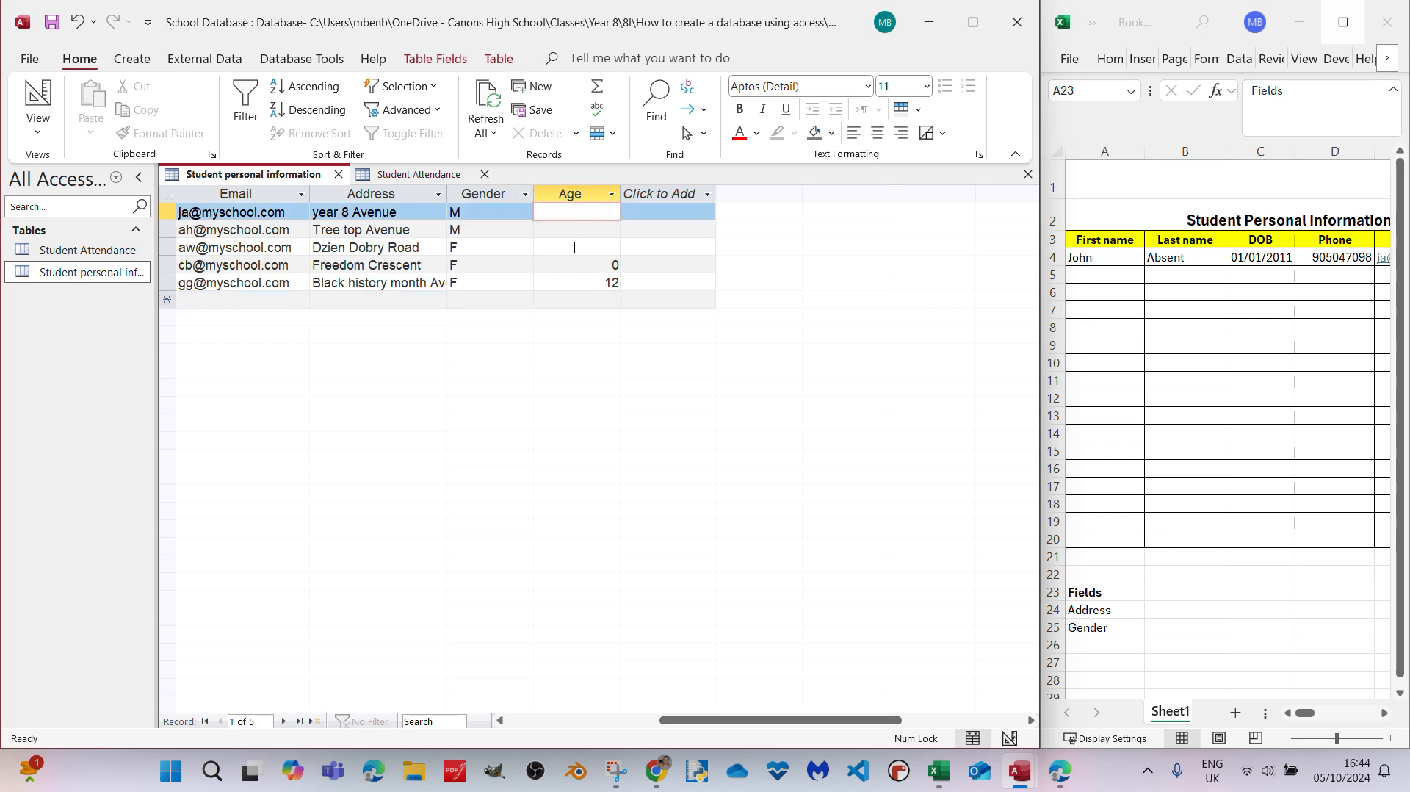
pyautogui.write('12')
pyautogui.click(575, 233)
pyautogui.click(588, 213)
pyautogui.click(604, 229)
pyautogui.write('13')
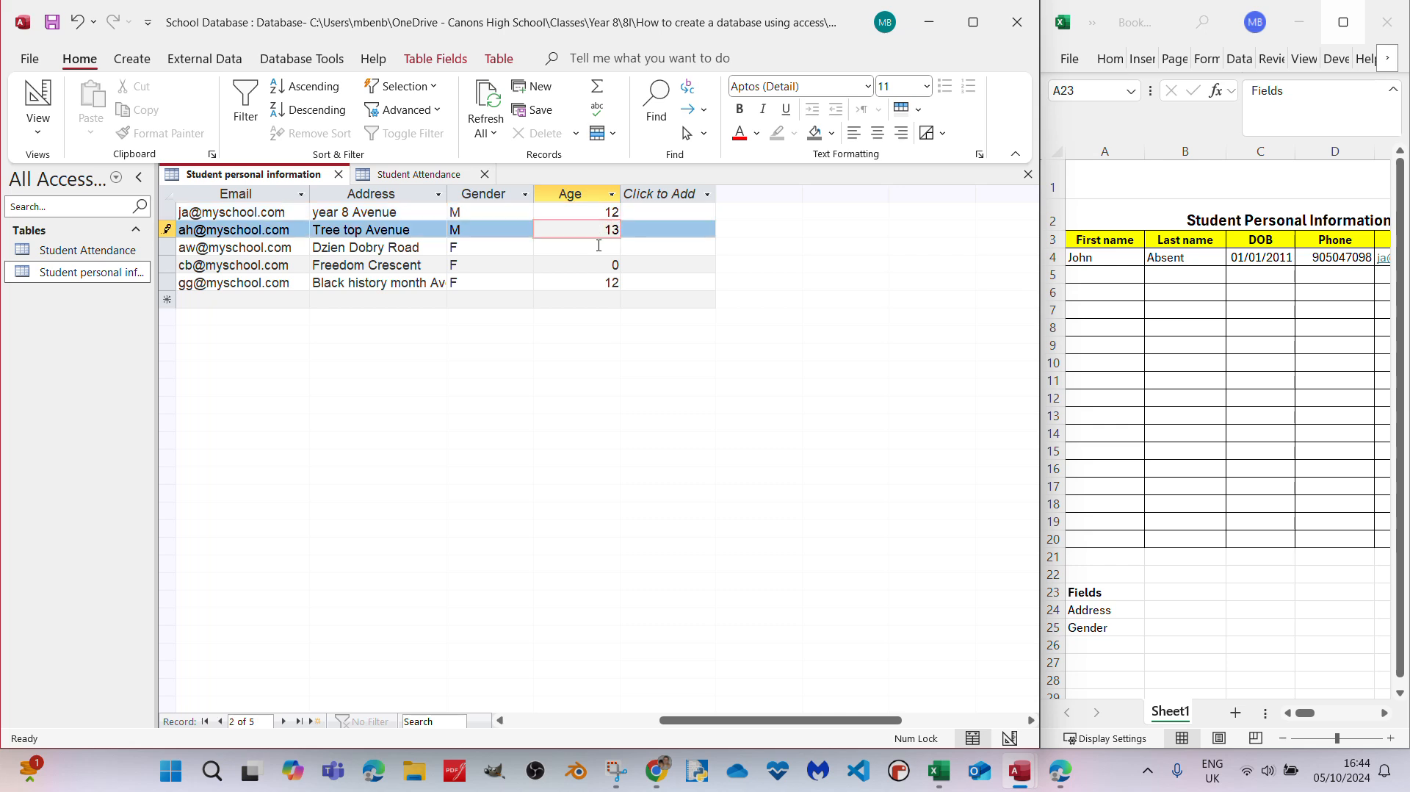
# - Set the Age of both the third and fourth student records to 11 and save the changes
pyautogui.click(598, 245)
pyautogui.write('11')
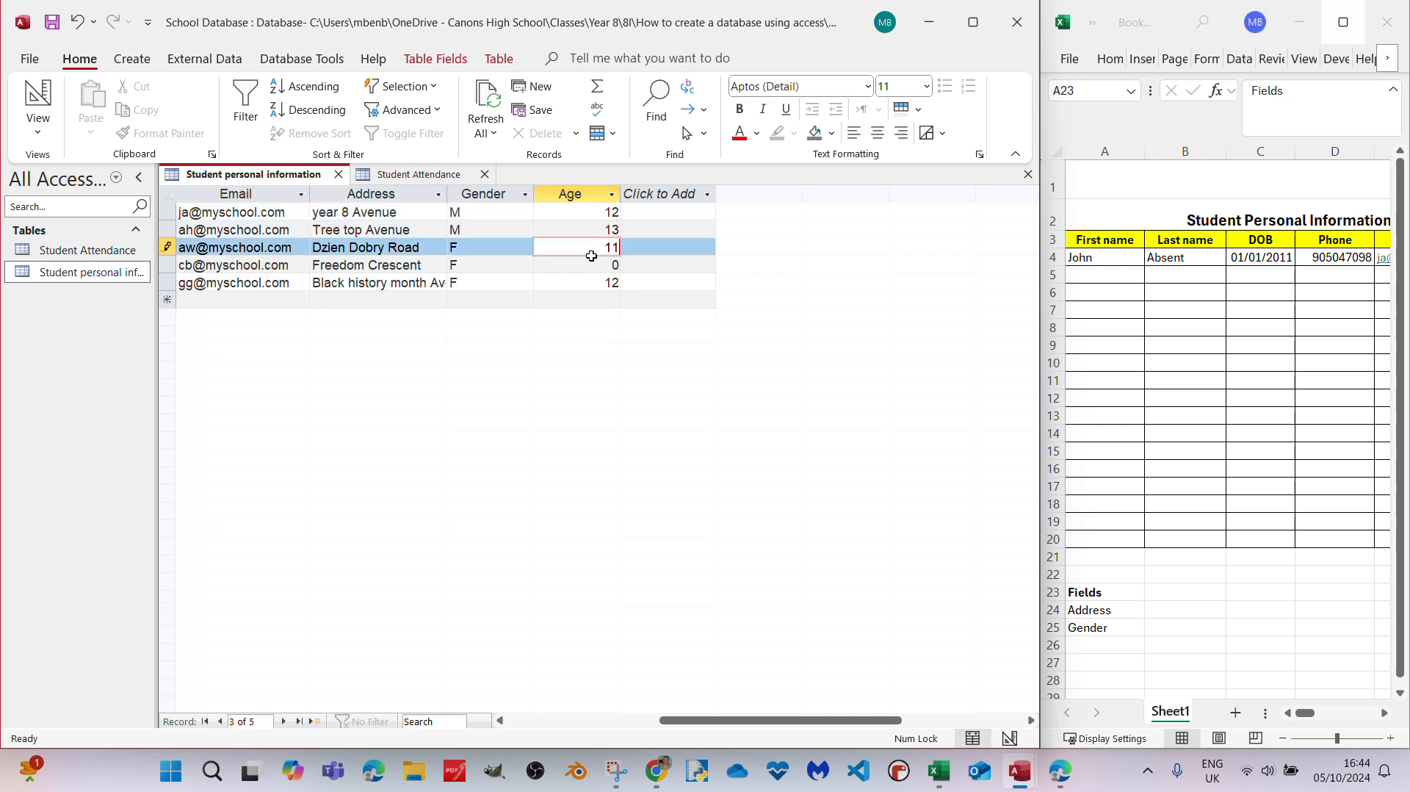
pyautogui.press('Down')
pyautogui.press('BackSpace')
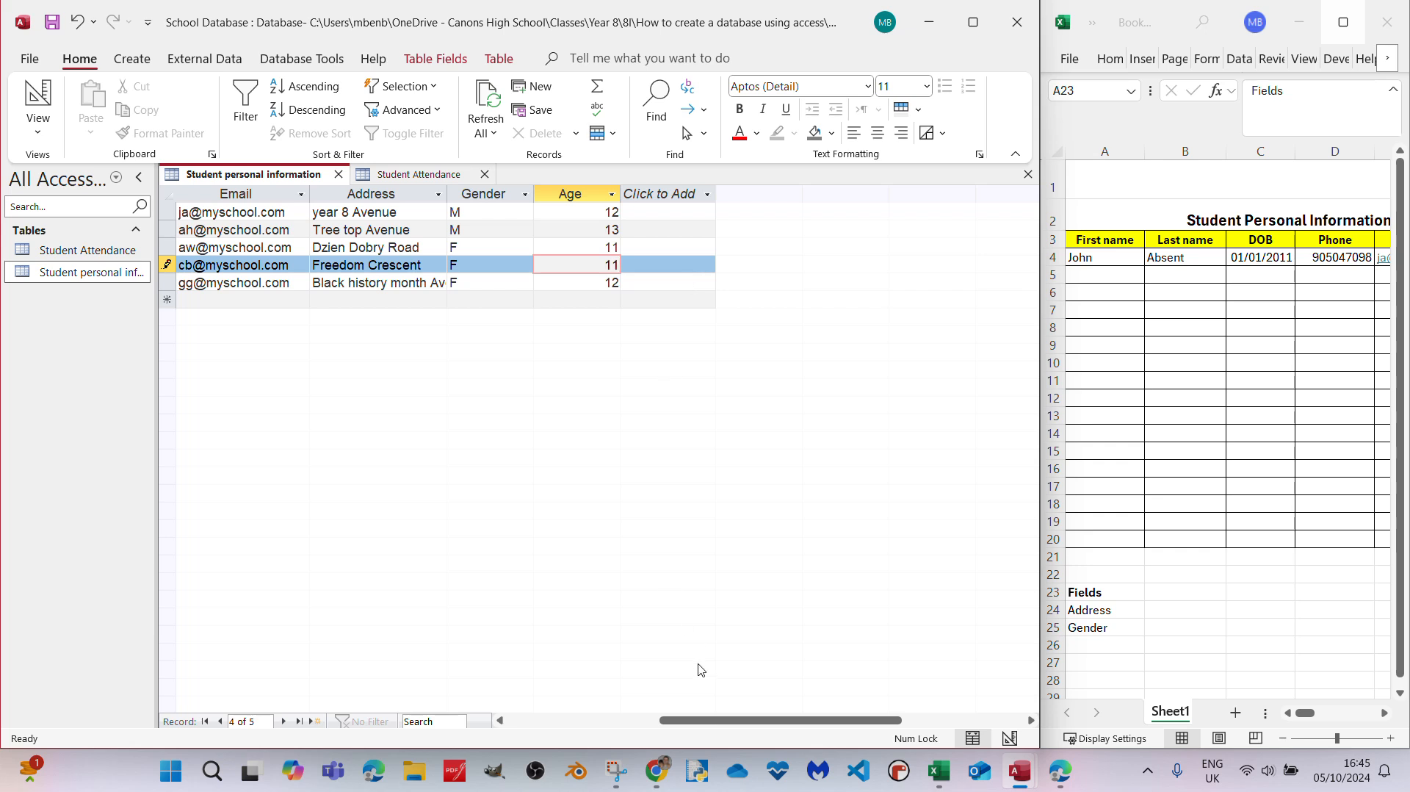
pyautogui.press('Tab')
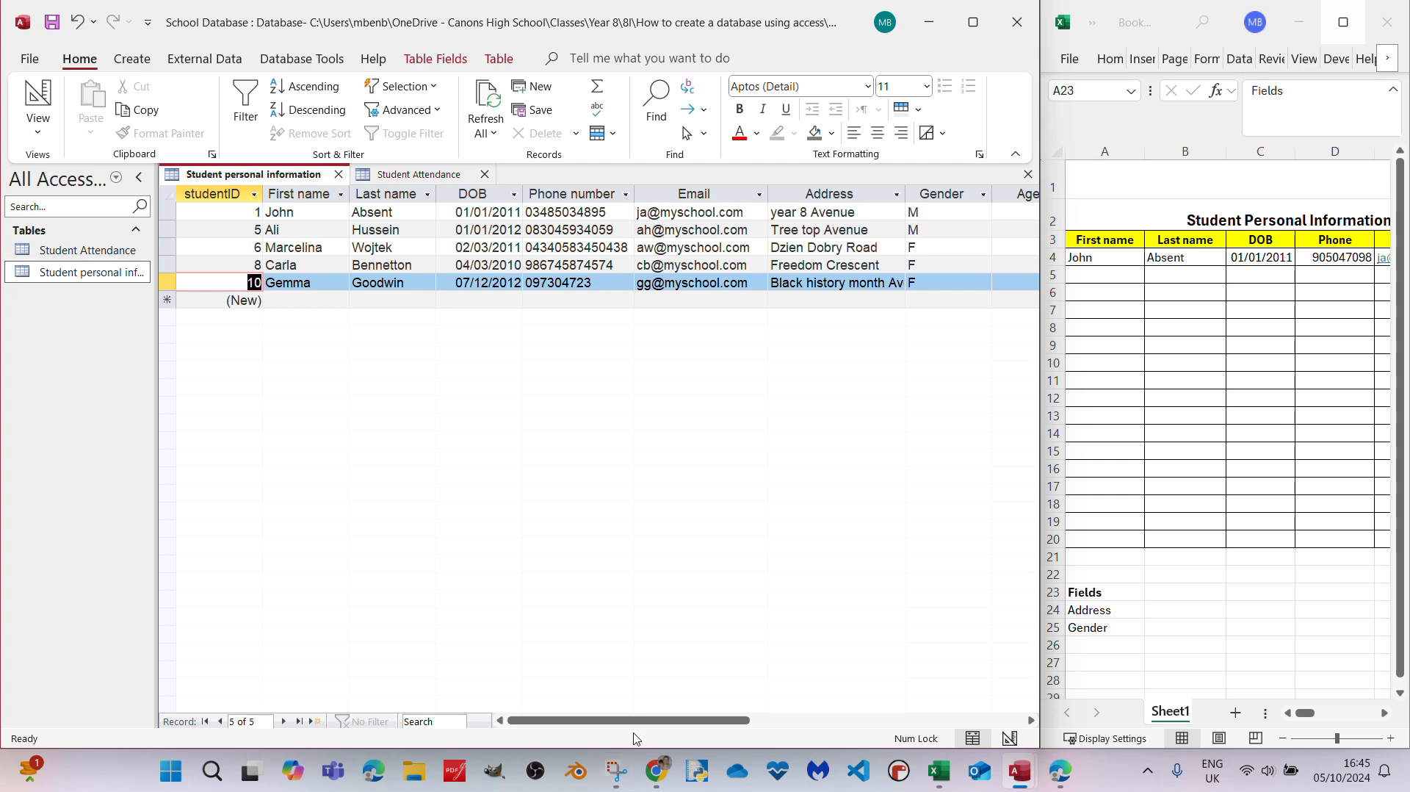
# - Switch the Student personal information table to Design View and show the Age field's properties
pyautogui.moveTo(630, 720)
pyautogui.mouseDown()
pyautogui.moveTo(884, 724)
pyautogui.moveTo(621, 716)
pyautogui.mouseUp()
pyautogui.click(45, 99)
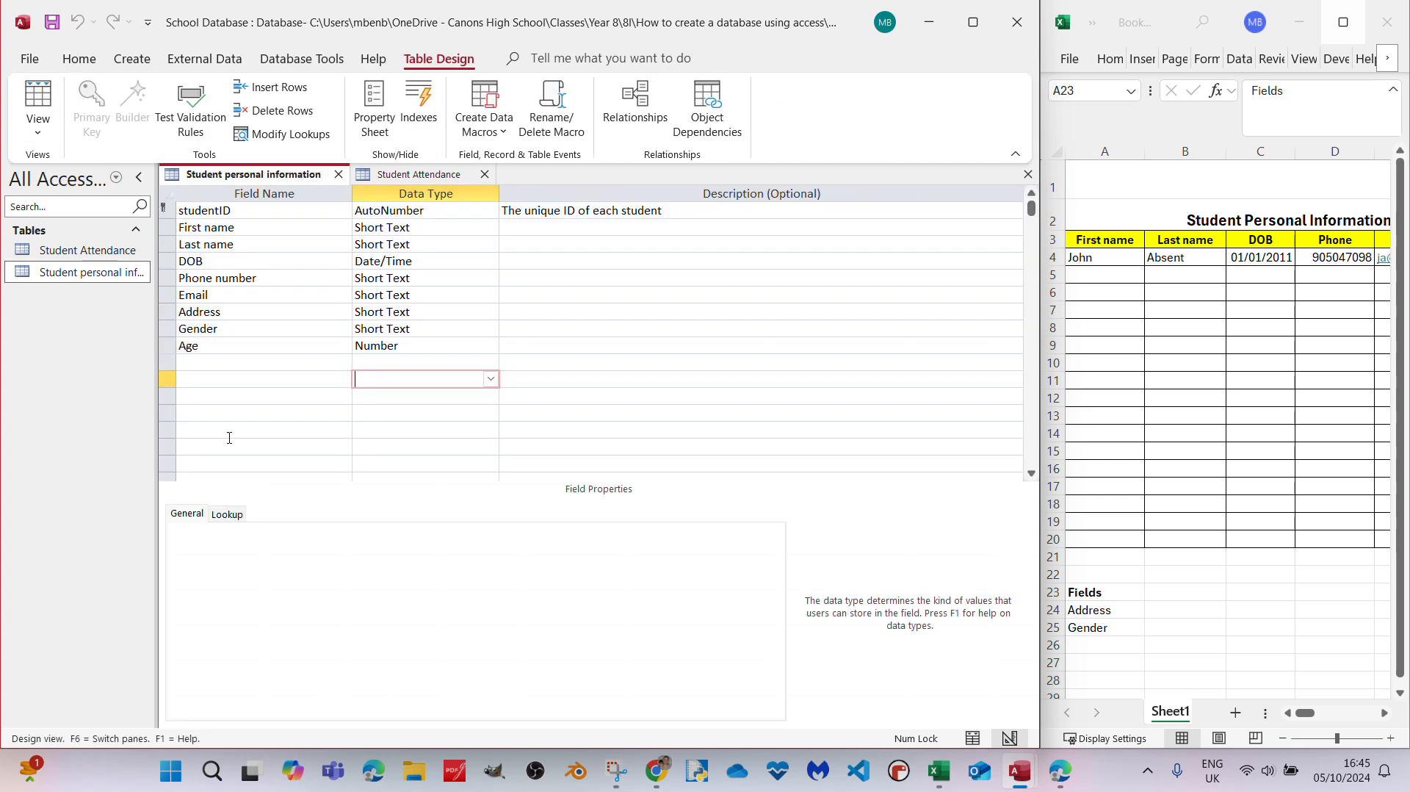
pyautogui.click(212, 348)
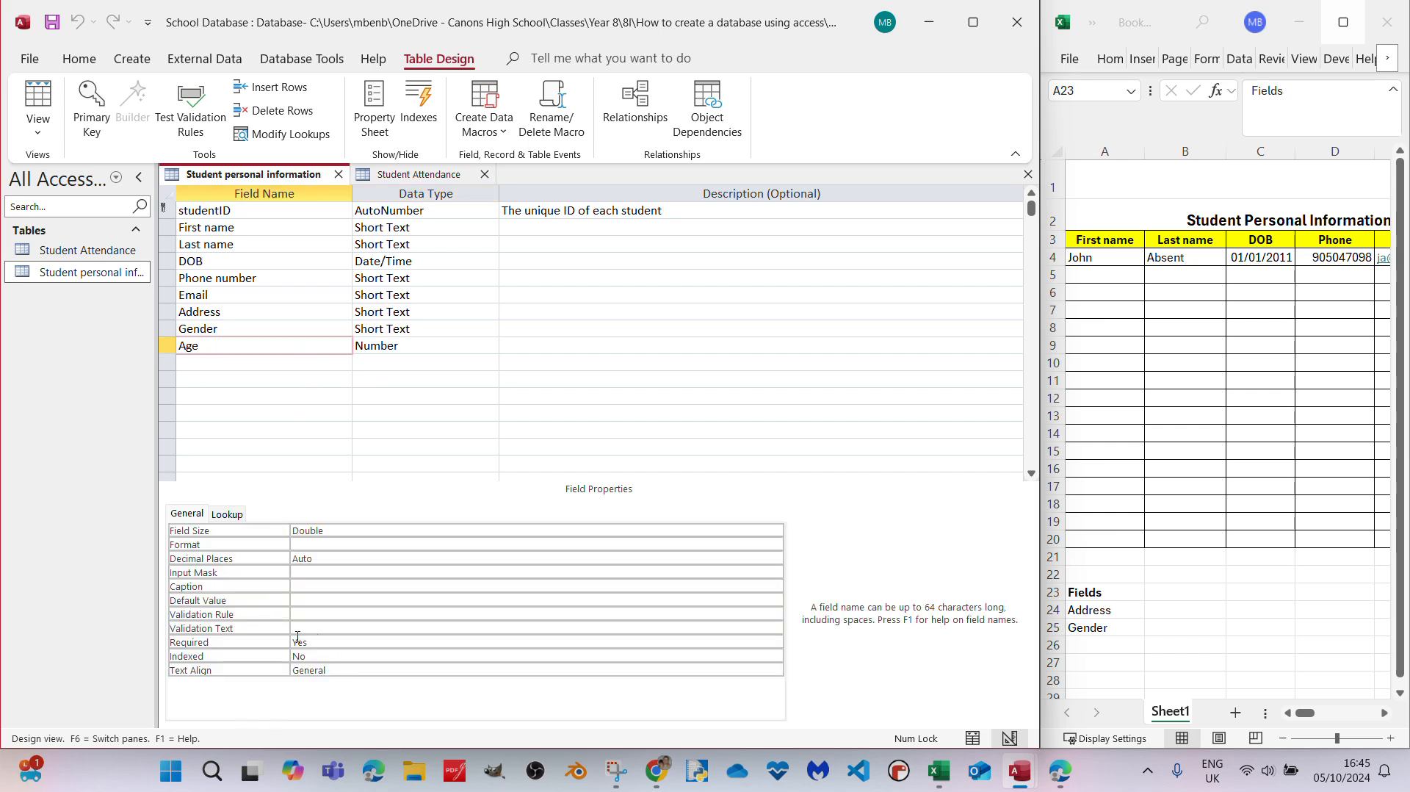